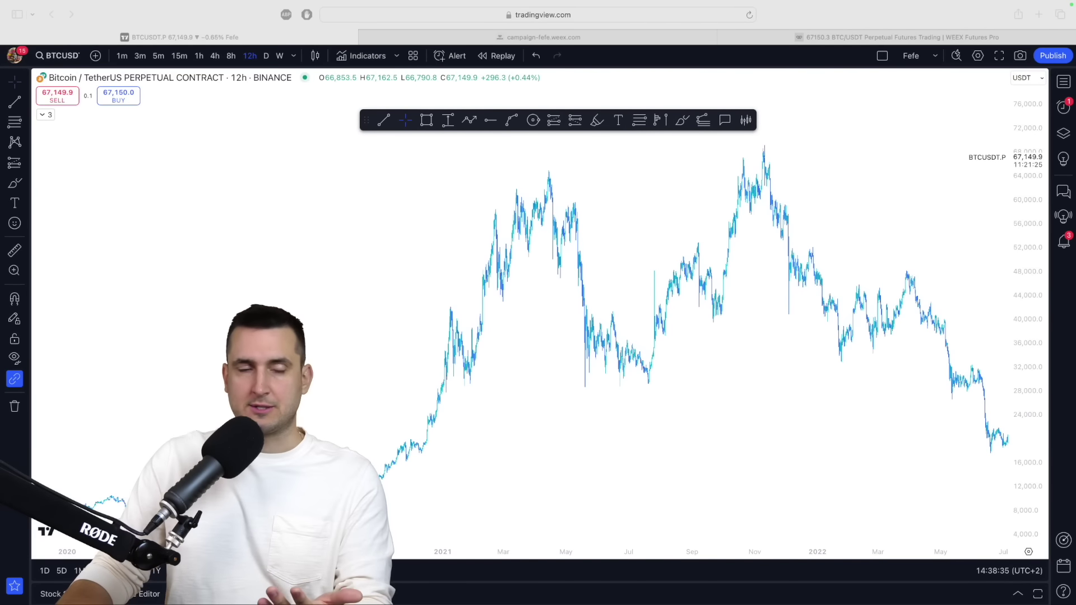
# Brush a highlighted path of rising swings from the August 2024 low up to about 77,000 in November, and undo the strokes.
pyautogui.moveTo(728, 343); pyautogui.dragTo(604, 344)
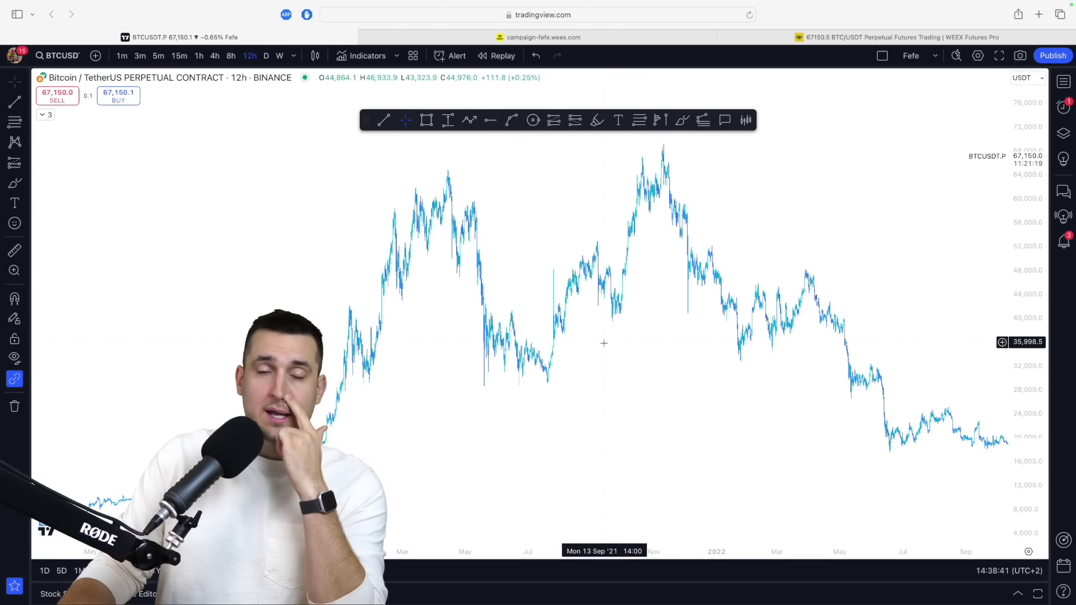
pyautogui.hscroll(15, 608, 341)
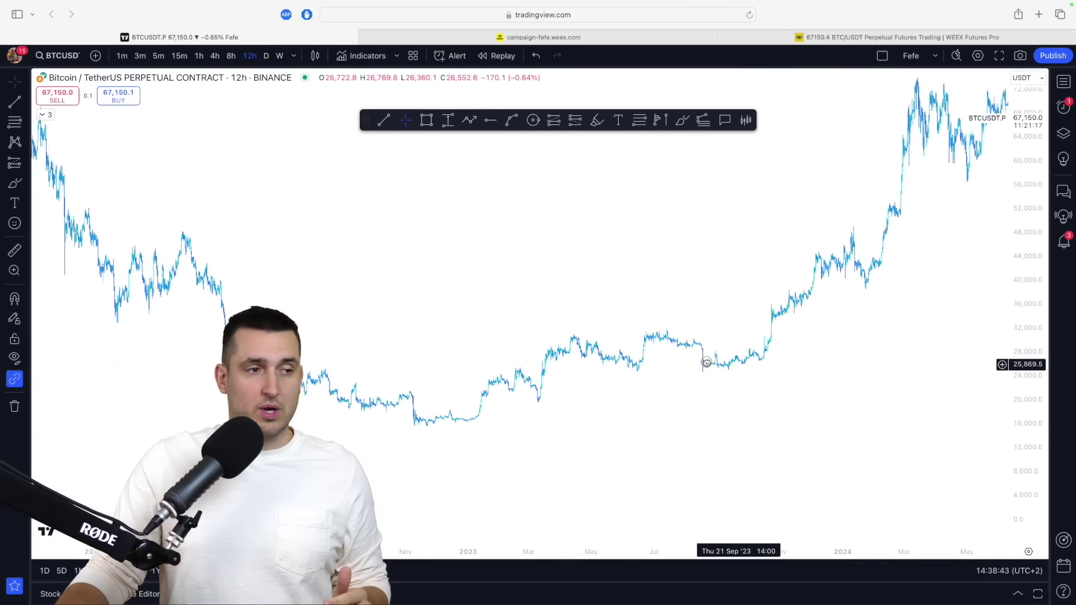
pyautogui.moveTo(1025, 336); pyautogui.dragTo(1013, 180)
pyautogui.scroll(5, 869, 272)
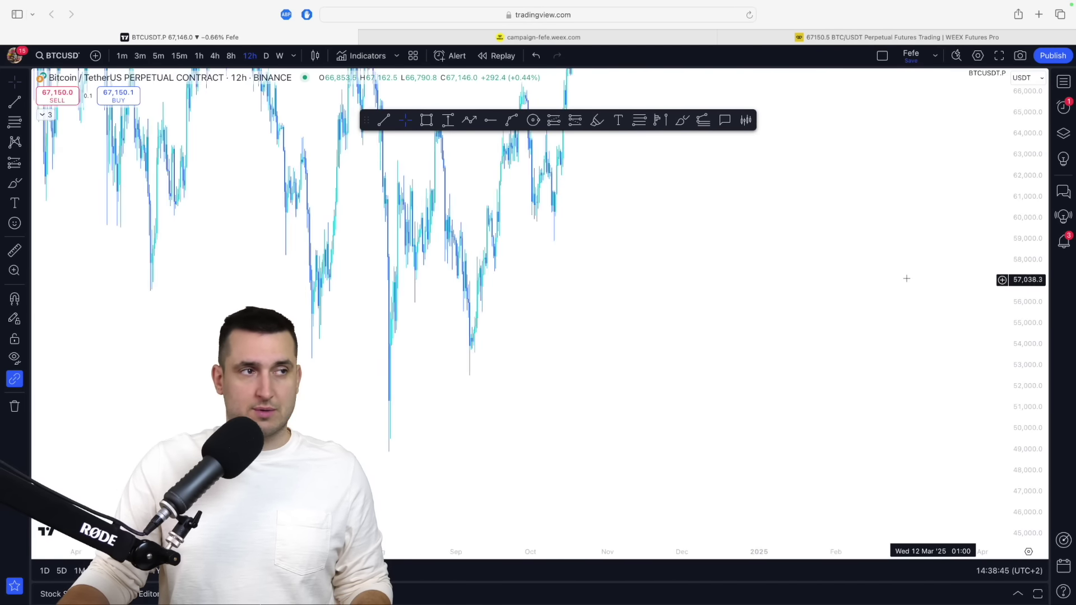
pyautogui.scroll(-5, 903, 362)
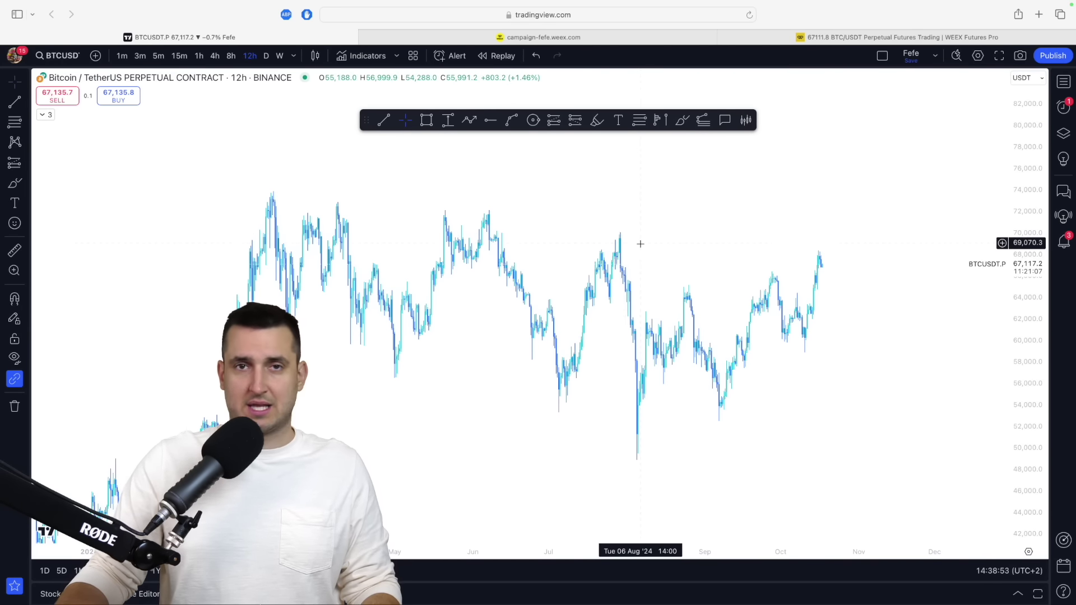
pyautogui.click(597, 120)
pyautogui.moveTo(642, 449)
pyautogui.mouseDown()
pyautogui.moveTo(700, 312)
pyautogui.moveTo(723, 403)
pyautogui.moveTo(770, 280)
pyautogui.moveTo(813, 344)
pyautogui.mouseUp()
pyautogui.moveTo(720, 357)
pyautogui.mouseDown()
pyautogui.moveTo(785, 367)
pyautogui.moveTo(866, 303)
pyautogui.moveTo(881, 153)
pyautogui.mouseUp()
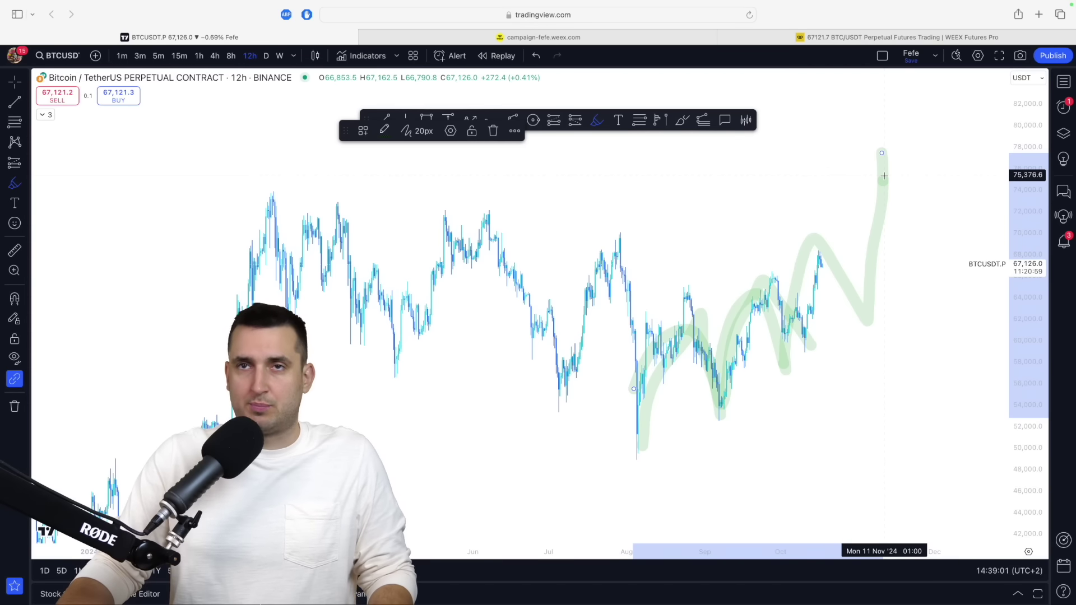
pyautogui.press('super+z')
pyautogui.press('super+z')
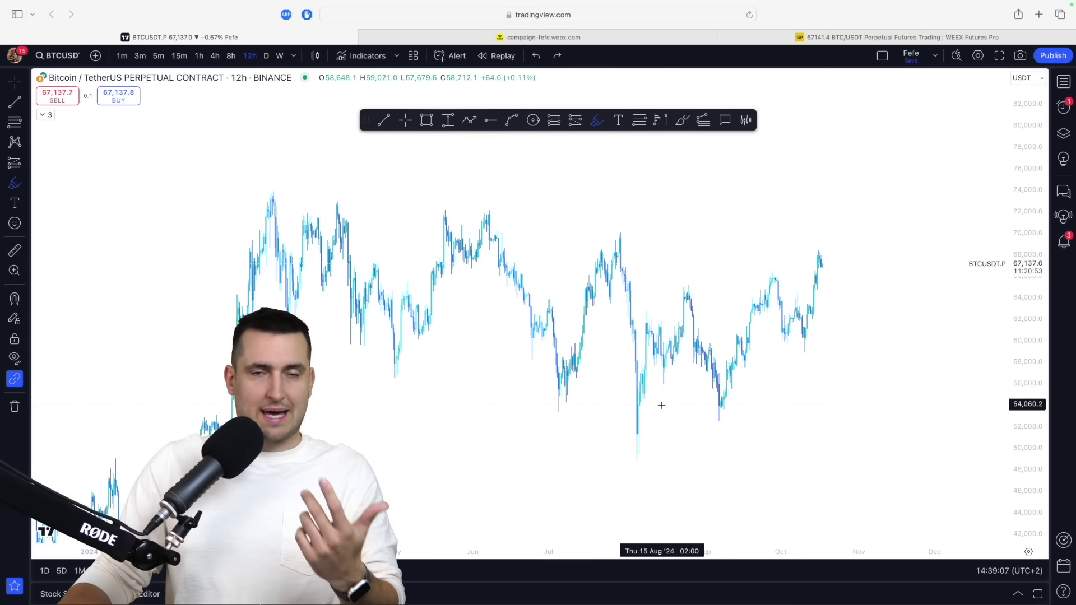
# Highlight the level just above the July 2024 high and the October 2024 low with the brush, and clear both marks.
pyautogui.moveTo(583, 226); pyautogui.dragTo(928, 212)
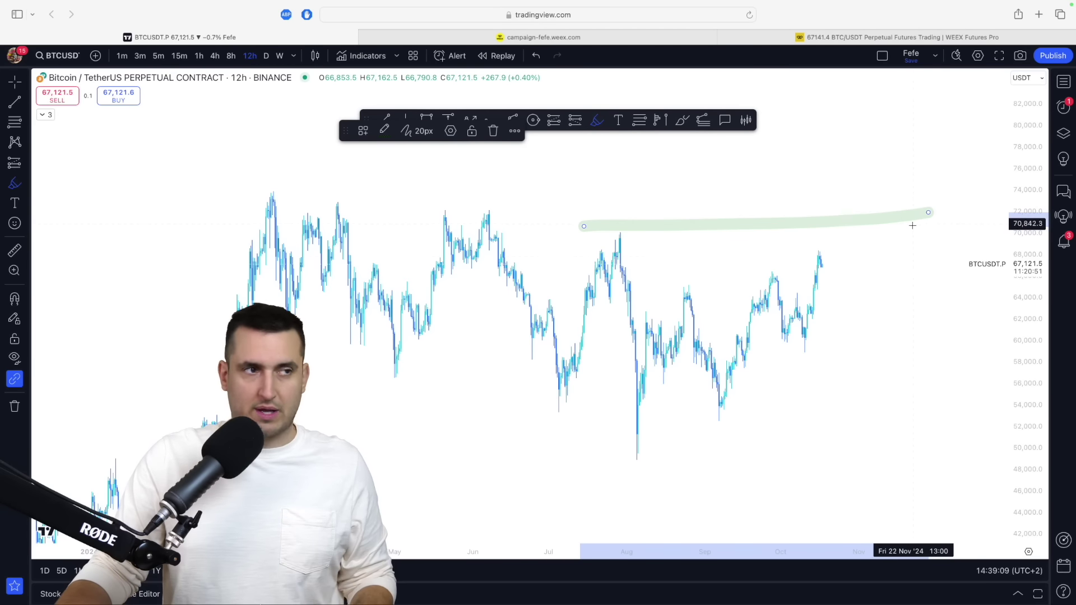
pyautogui.press('super+z')
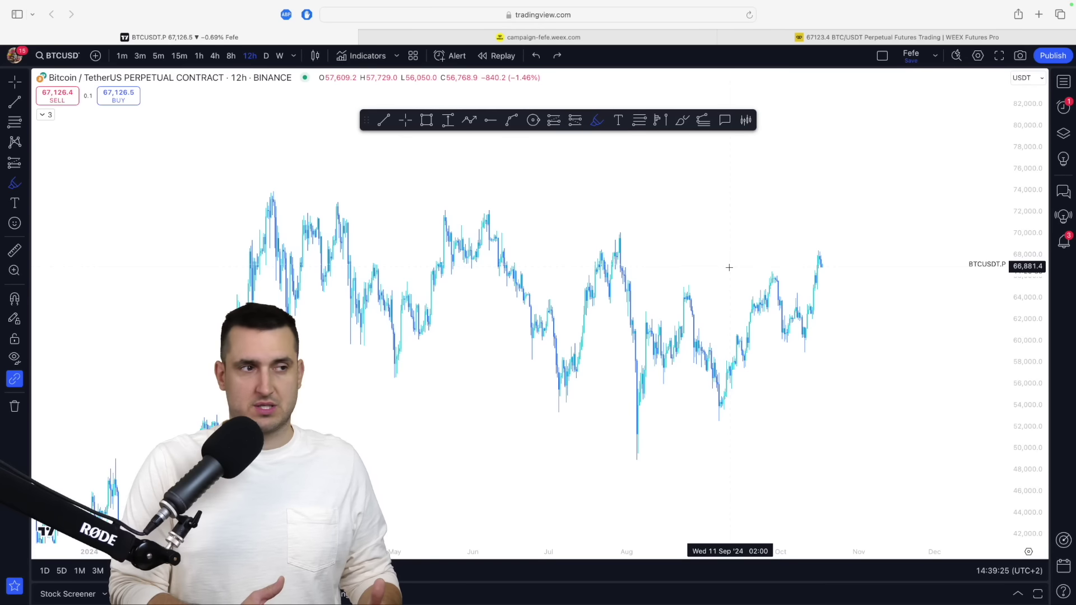
pyautogui.click(802, 350)
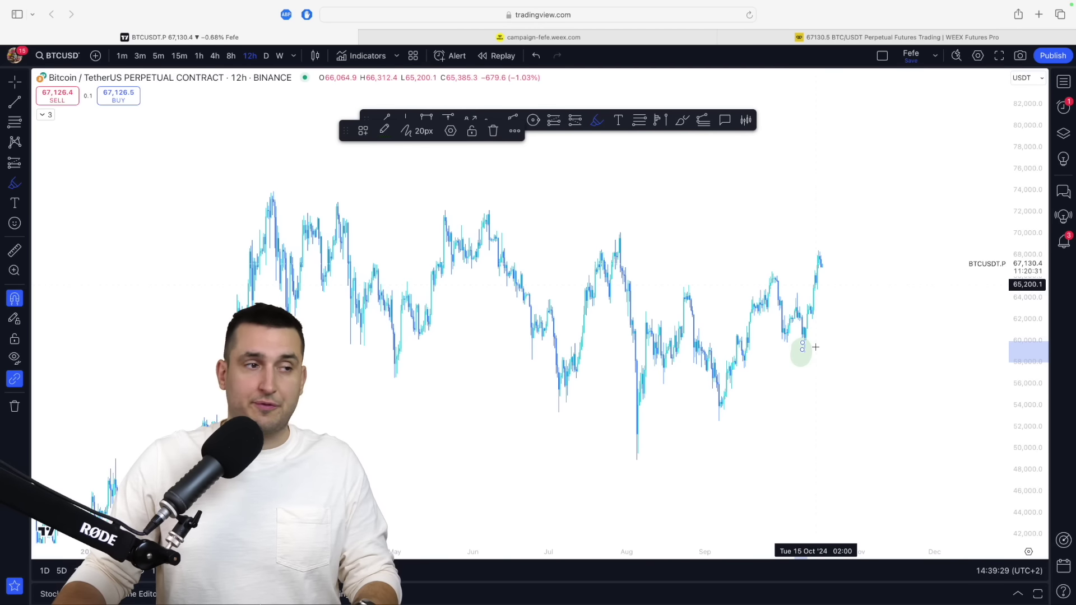
pyautogui.click(800, 350)
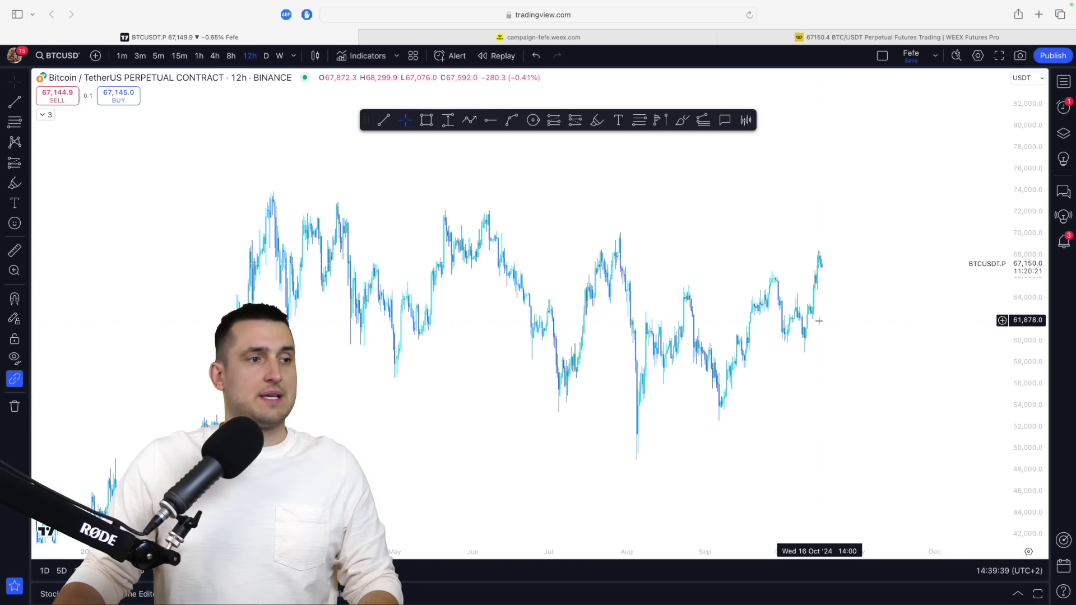
# Examine Bitcoin's earlier price history, from the 2021 double peak back to the March 2020 low.
pyautogui.moveTo(809, 360); pyautogui.dragTo(818, 328)
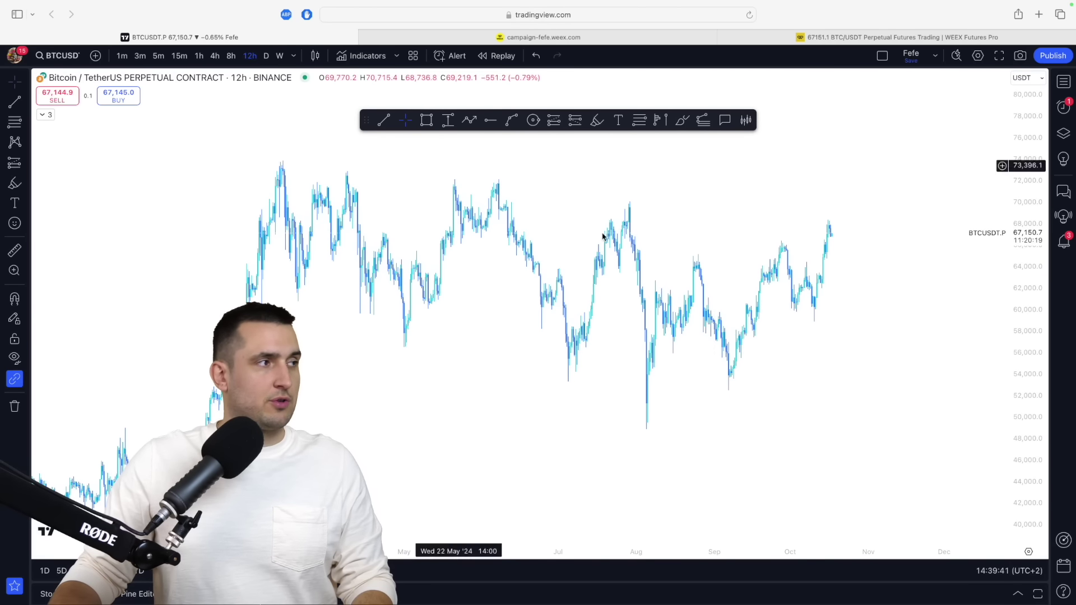
pyautogui.scroll(-5, 704, 284)
pyautogui.scroll(-5, 709, 293)
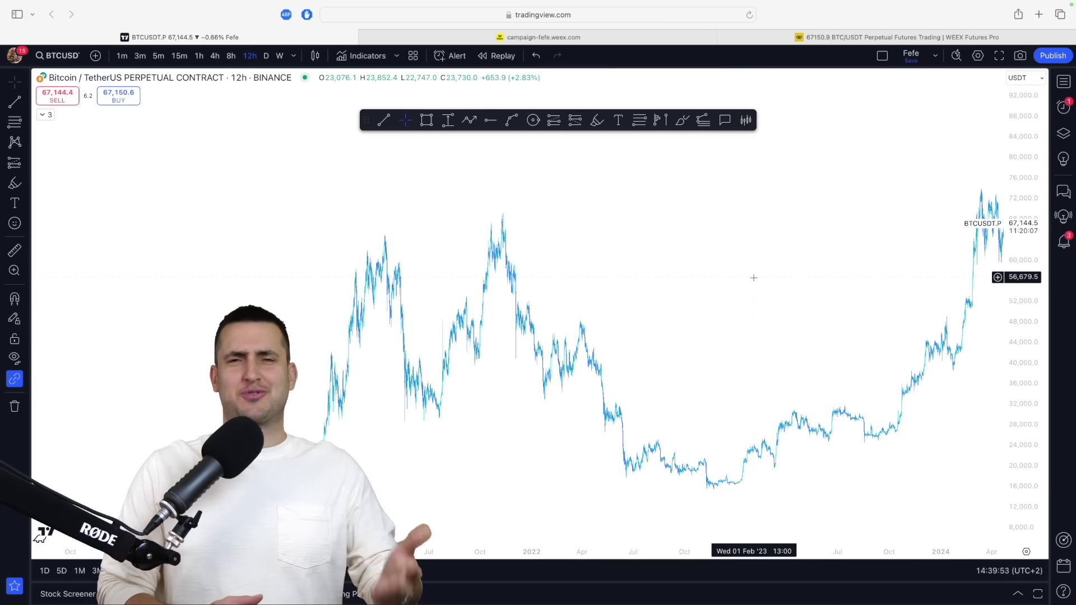
pyautogui.moveTo(675, 284); pyautogui.dragTo(841, 252)
pyautogui.moveTo(723, 279); pyautogui.dragTo(767, 250)
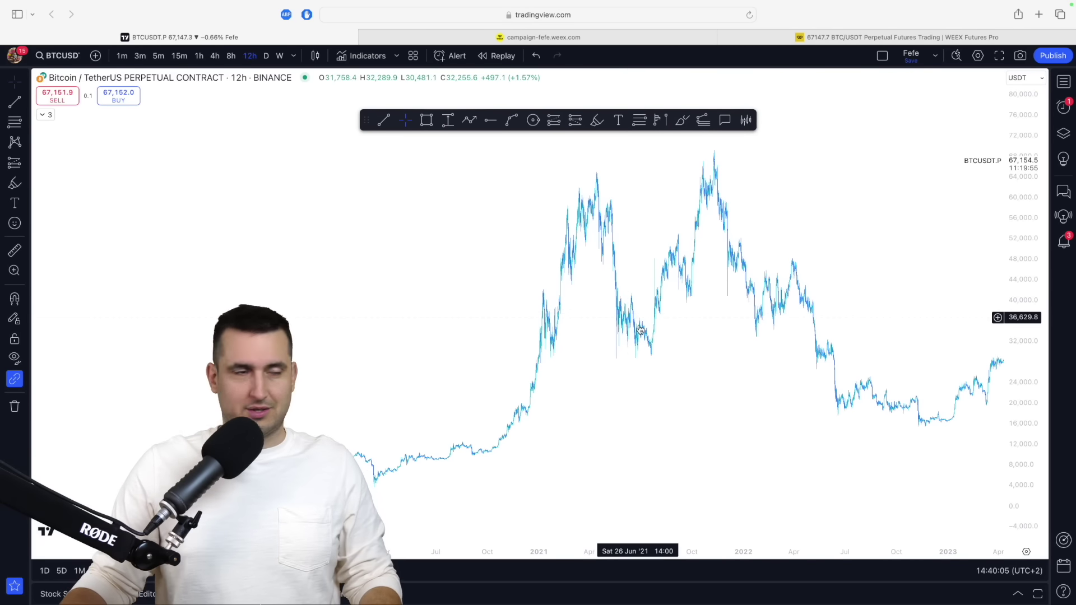
pyautogui.scroll(3, 636, 336)
pyautogui.hscroll(-1, 614, 340)
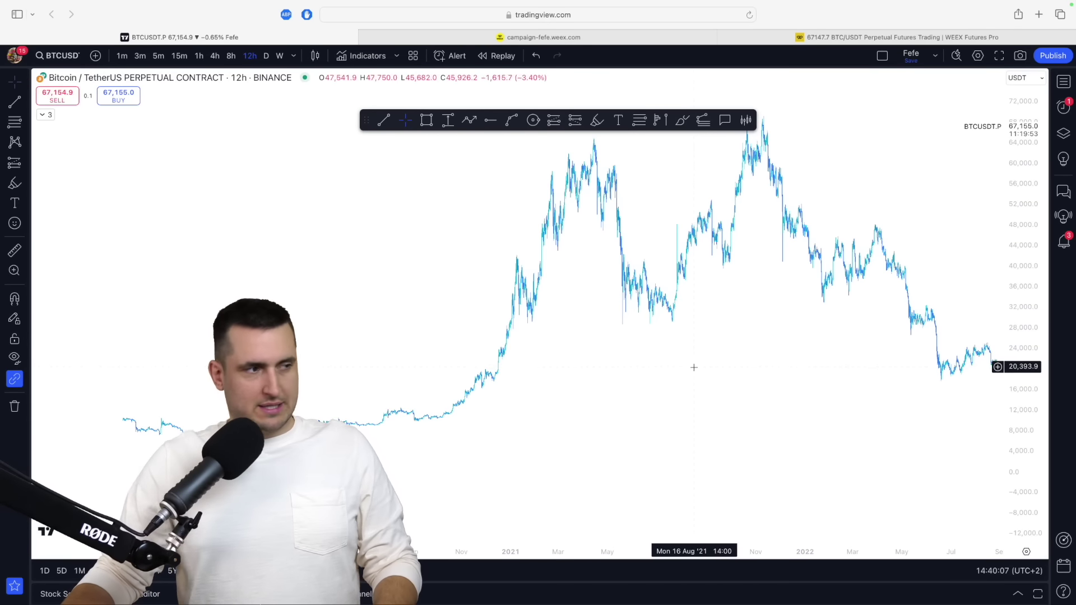
pyautogui.hscroll(-5, 695, 361)
pyautogui.moveTo(1036, 403); pyautogui.dragTo(910, 230)
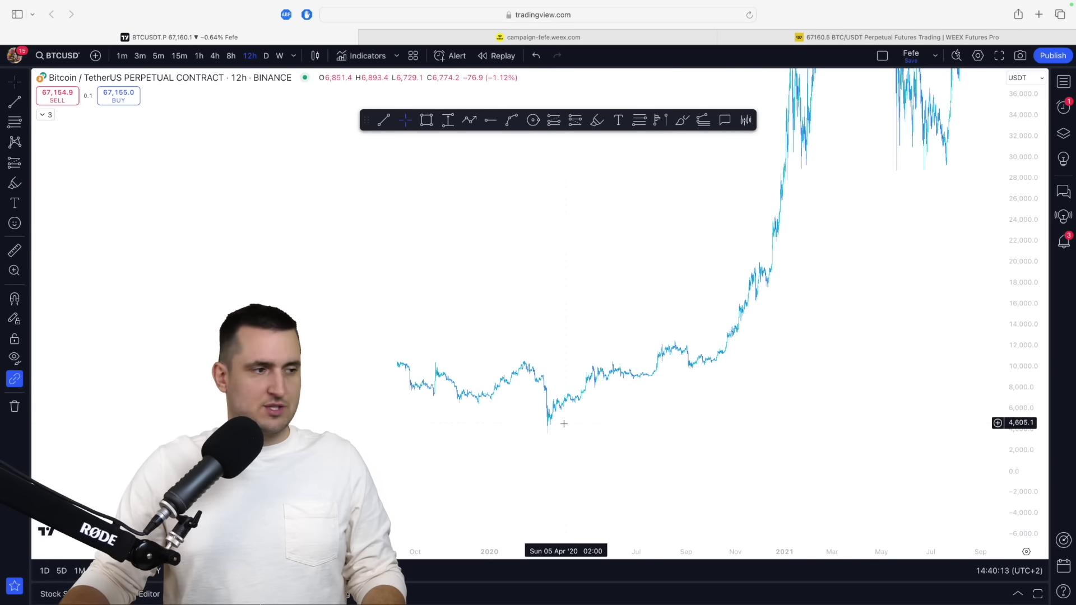
pyautogui.moveTo(597, 409); pyautogui.dragTo(583, 422)
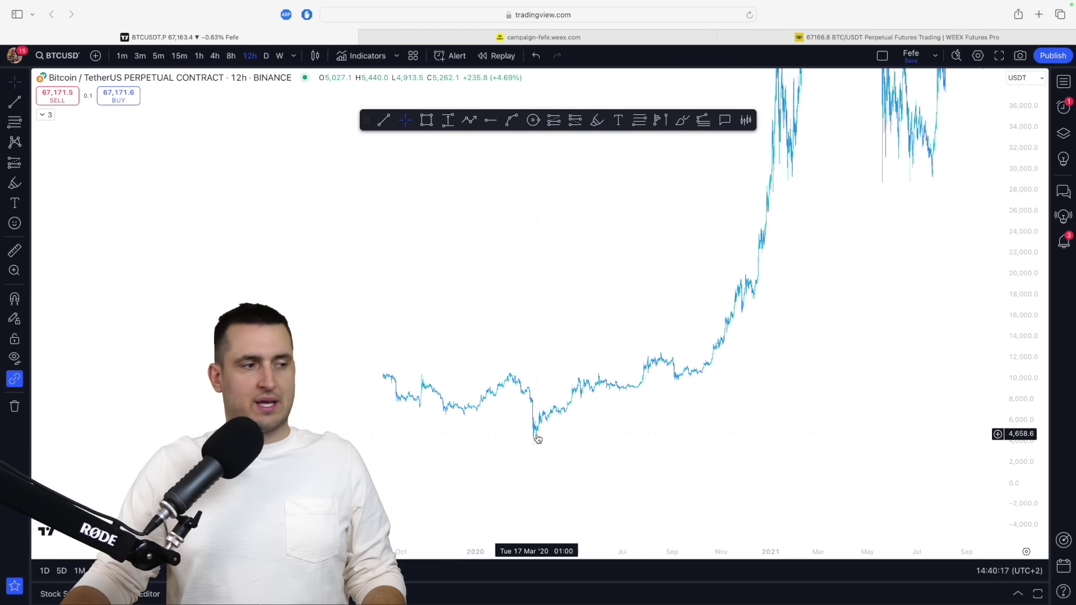
pyautogui.moveTo(846, 331); pyautogui.dragTo(771, 339)
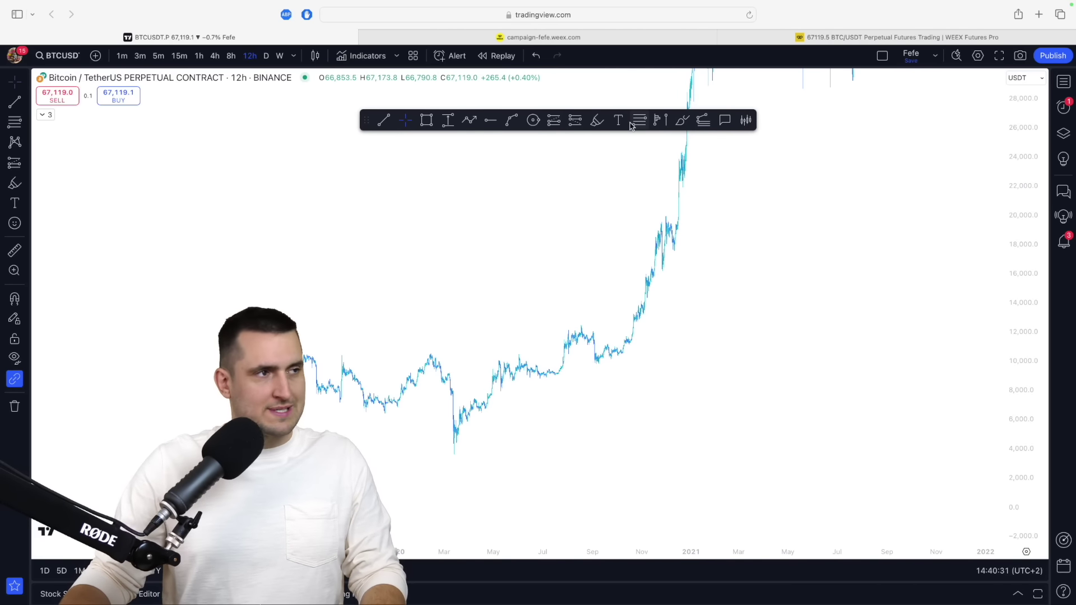
# Measure the percentage drop from the August 2020 high to the September 2020 low, and clear the measurement.
pyautogui.click(448, 120)
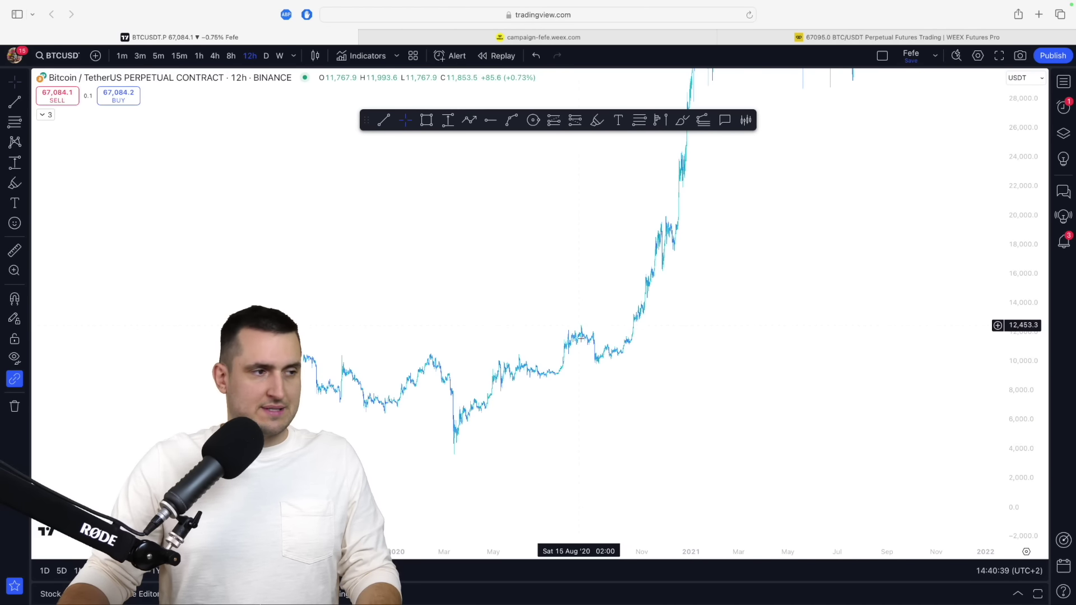
pyautogui.keyDown('shift'); pyautogui.click(578, 327); pyautogui.keyUp('shift')
pyautogui.click(595, 368)
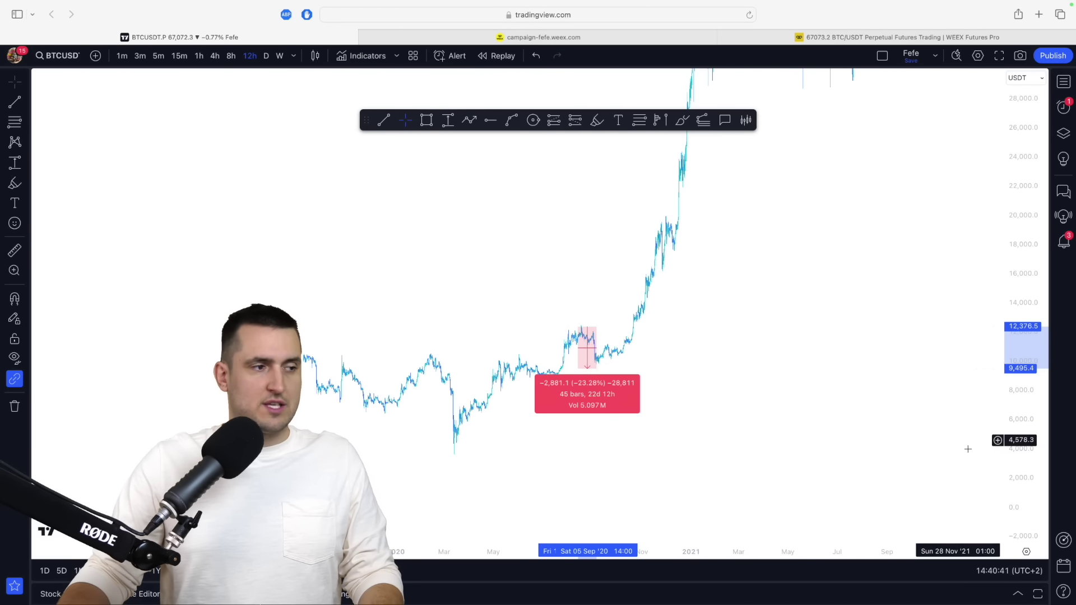
pyautogui.click(771, 392)
# Measure the pullbacks after the late November 2020 high and at the late December 2020 high.
pyautogui.scroll(5, 723, 406)
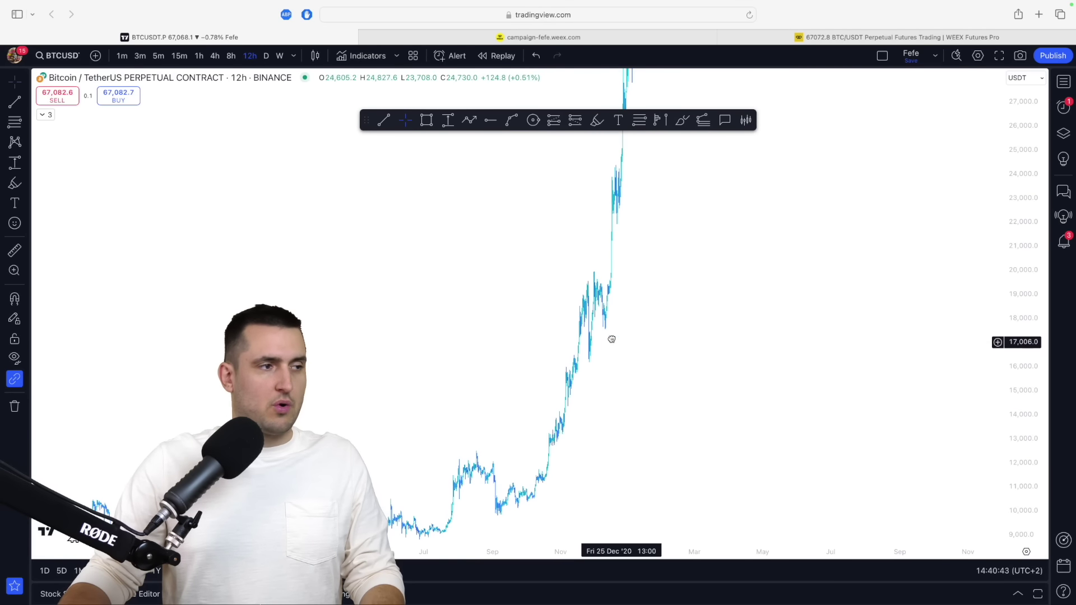
pyautogui.keyDown('shift'); pyautogui.click(587, 282); pyautogui.keyUp('shift')
pyautogui.click(642, 317)
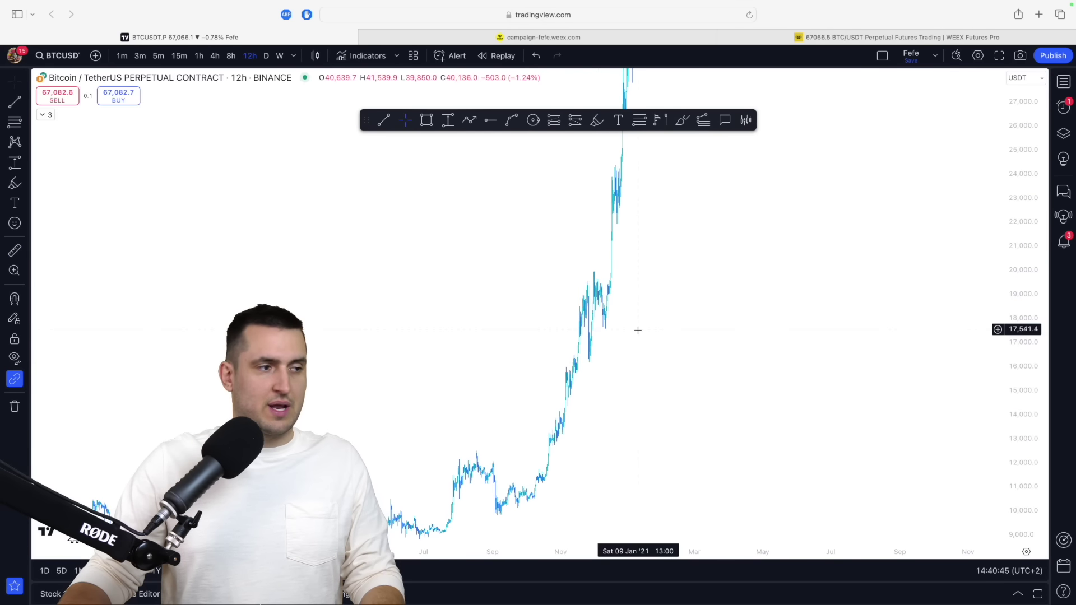
pyautogui.moveTo(641, 317); pyautogui.dragTo(669, 302)
pyautogui.keyDown('shift'); pyautogui.click(644, 318); pyautogui.keyUp('shift')
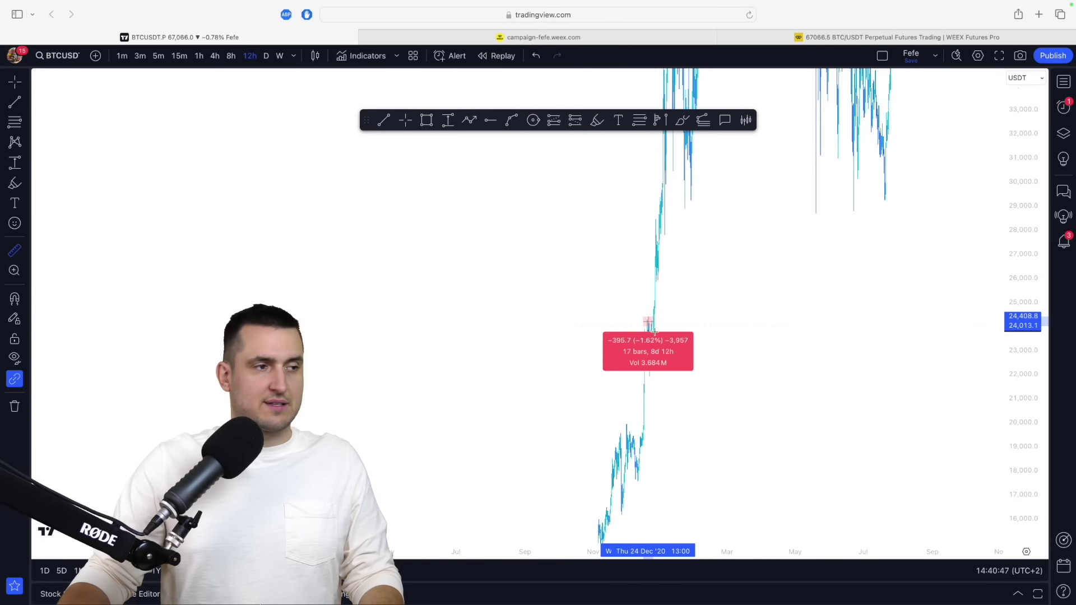
pyautogui.click(669, 372)
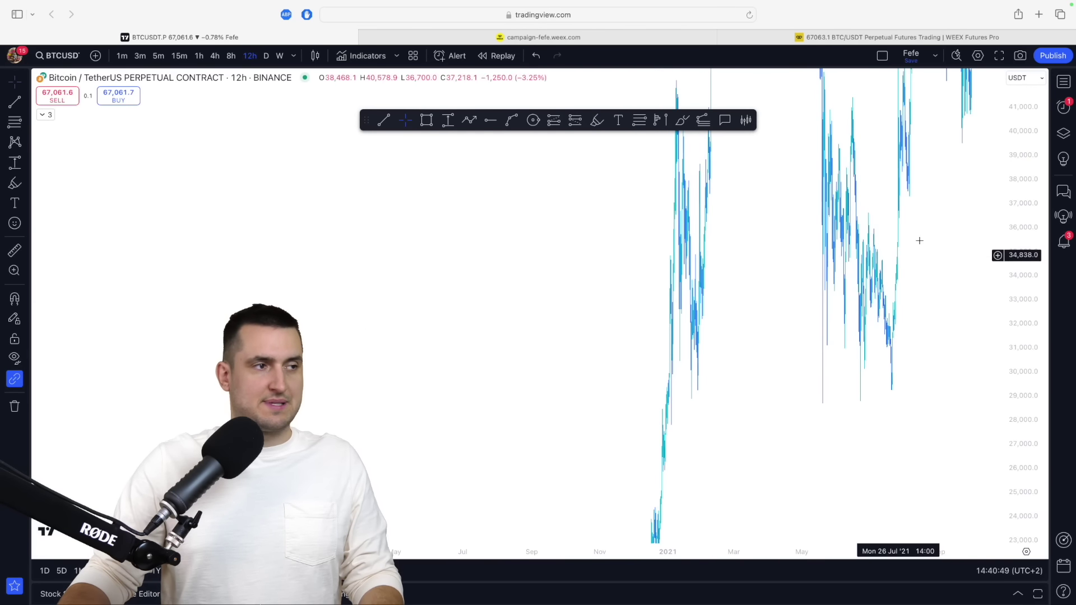
# Measure the early January 2021 dip and the larger correction from the January 2021 peak to that month's low.
pyautogui.scroll(5, 783, 361)
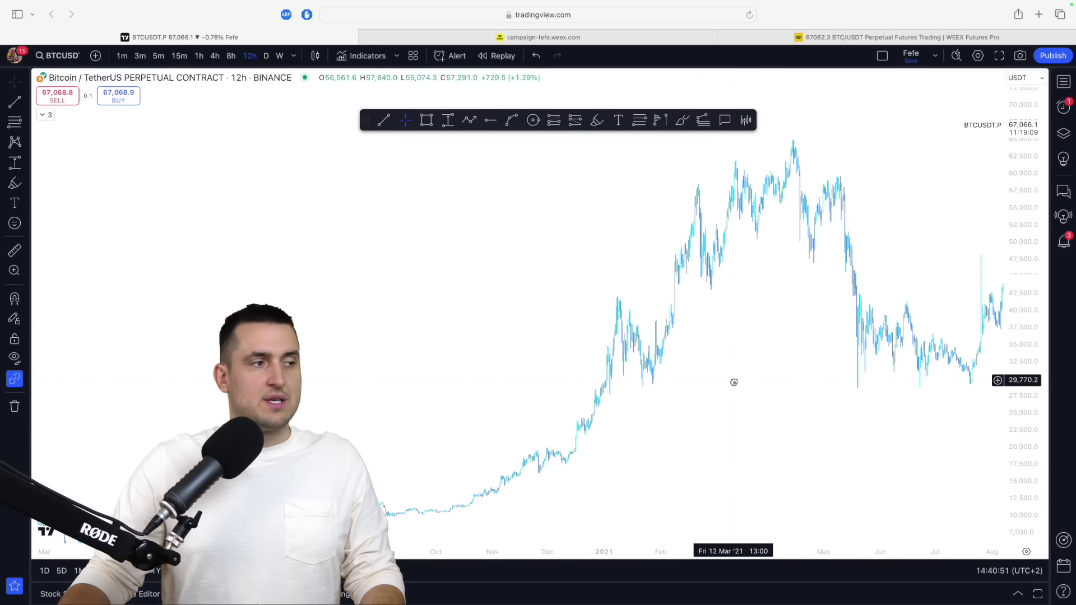
pyautogui.keyDown('shift'); pyautogui.click(553, 346); pyautogui.keyUp('shift')
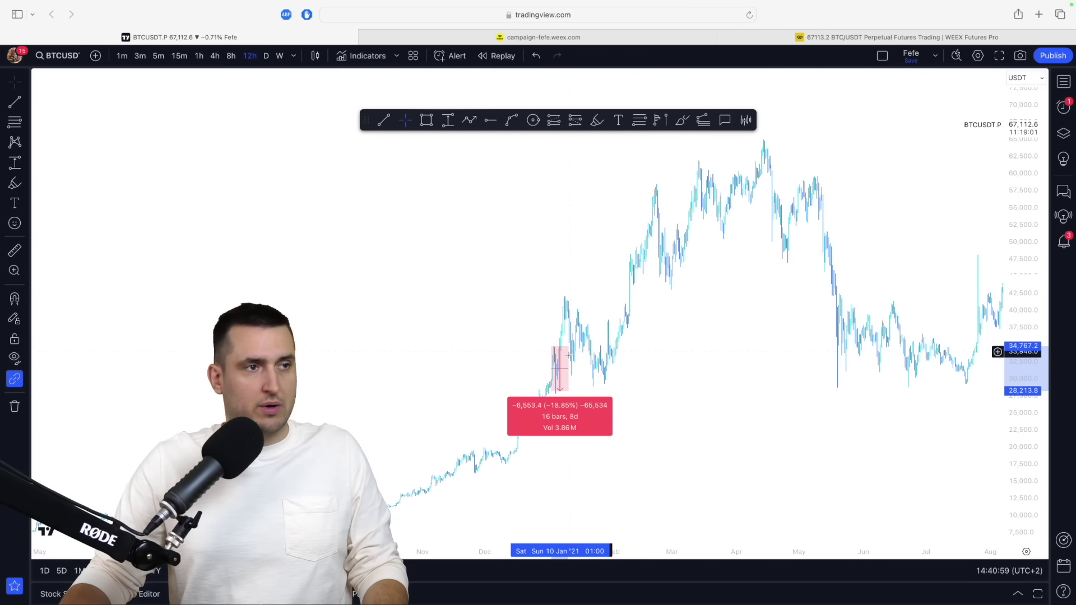
pyautogui.click(616, 361)
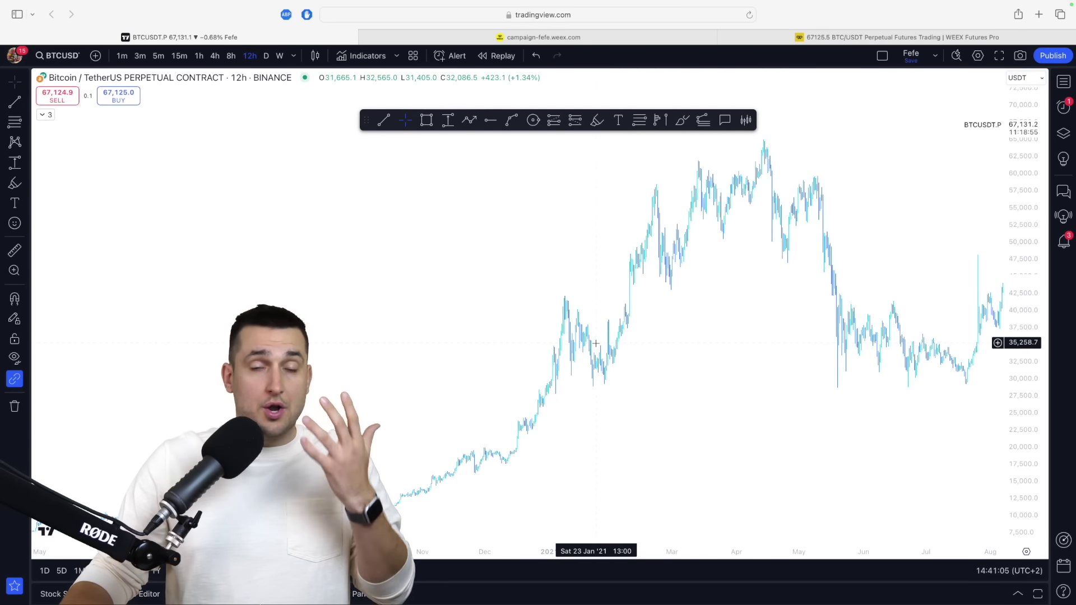
pyautogui.keyDown('shift'); pyautogui.click(562, 292); pyautogui.keyUp('shift')
pyautogui.click(612, 380)
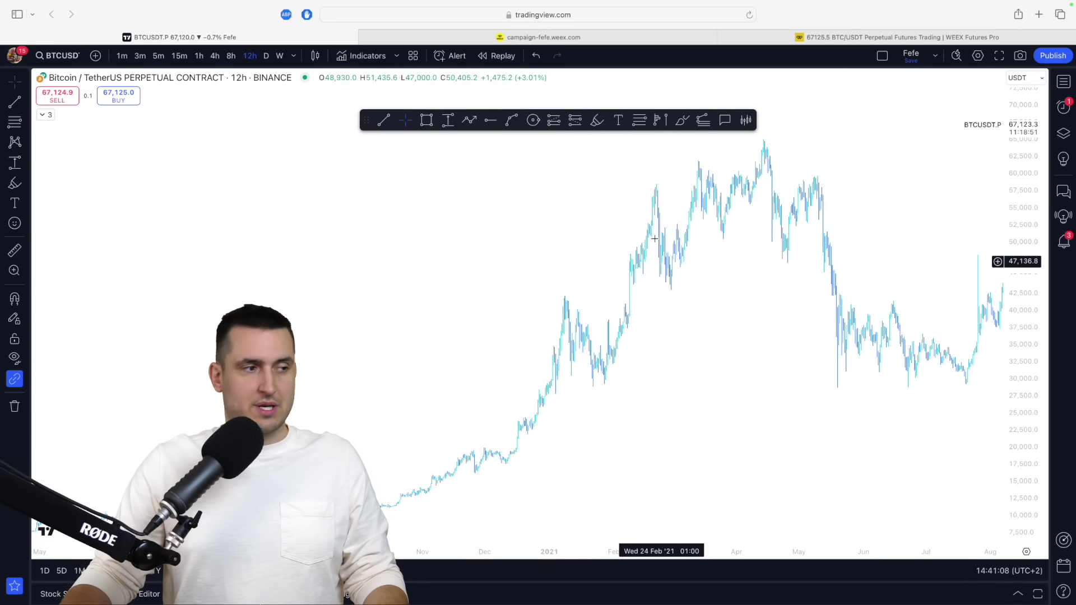
# Measure the corrections around the February, March and April 2021 peaks one after another.
pyautogui.keyDown('shift'); pyautogui.click(655, 180); pyautogui.keyUp('shift')
pyautogui.click(672, 289)
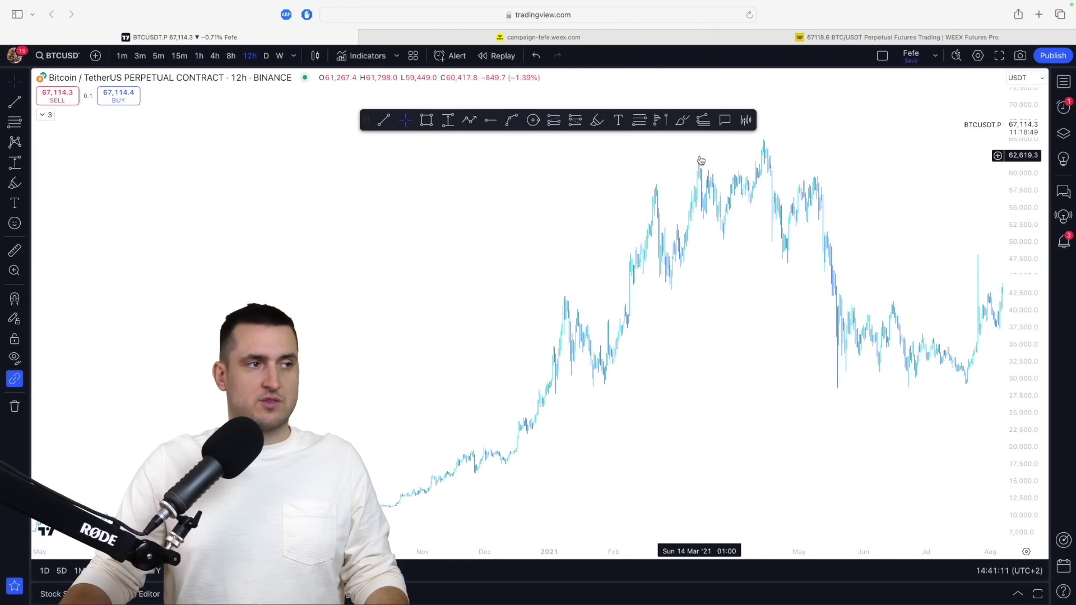
pyautogui.keyDown('shift'); pyautogui.click(698, 159); pyautogui.keyUp('shift')
pyautogui.click(751, 231)
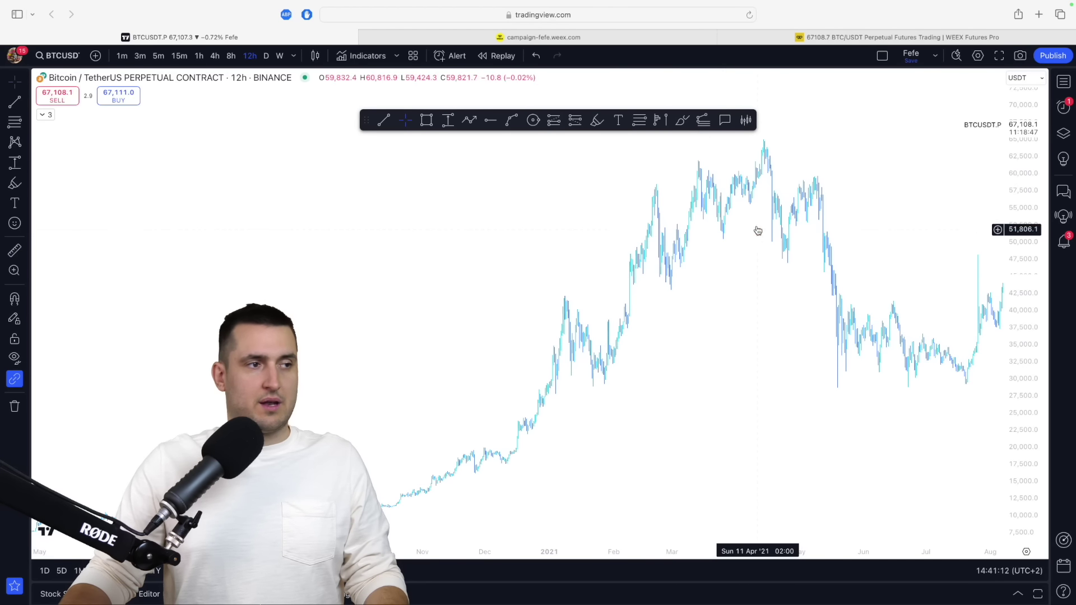
pyautogui.keyDown('shift'); pyautogui.click(763, 140); pyautogui.keyUp('shift')
pyautogui.click(725, 241)
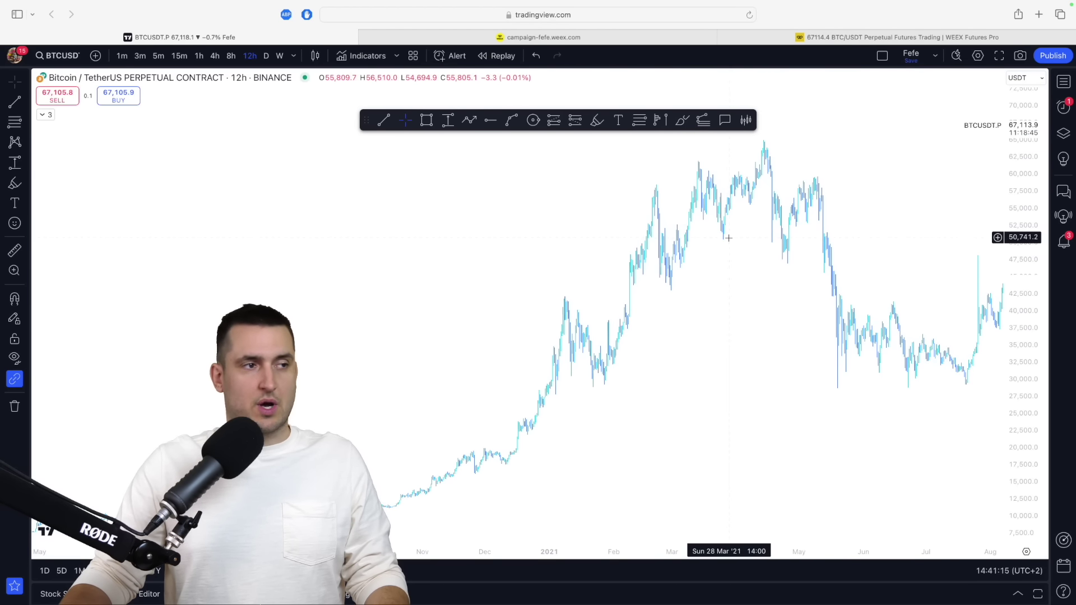
# Measure the full rise from the September 2020 low to the April 2021 peak, and clear the measurement.
pyautogui.moveTo(716, 243); pyautogui.dragTo(548, 334)
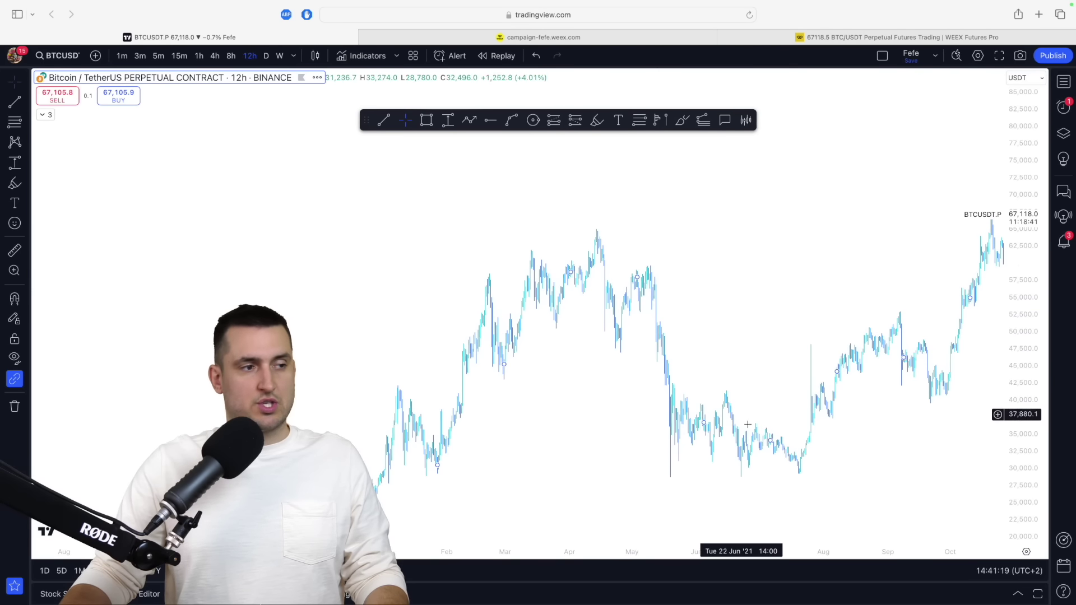
pyautogui.hscroll(-10, 723, 288)
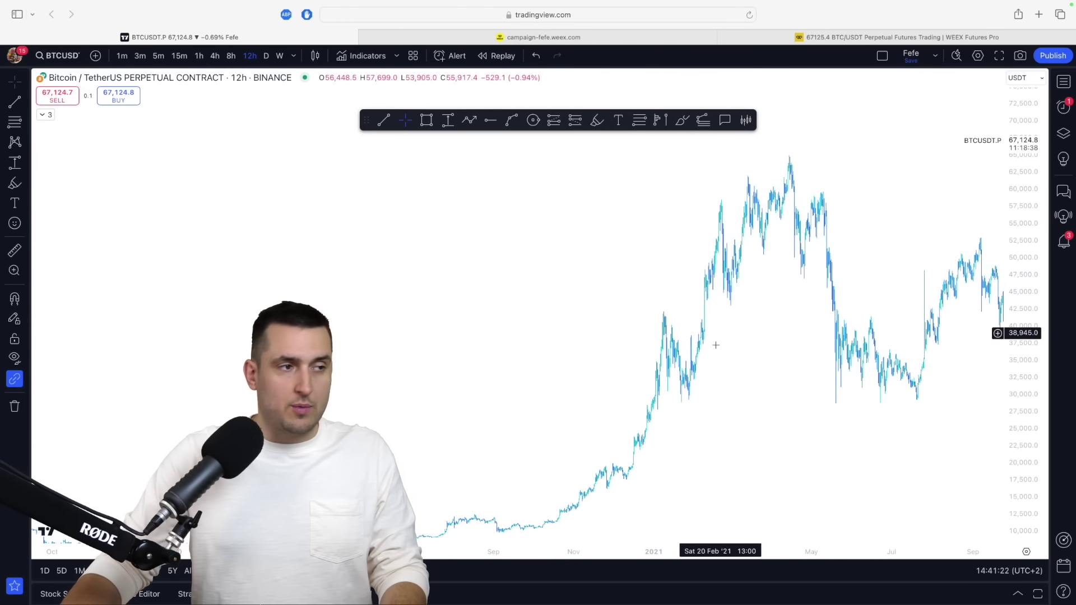
pyautogui.keyDown('shift'); pyautogui.click(504, 530); pyautogui.keyUp('shift')
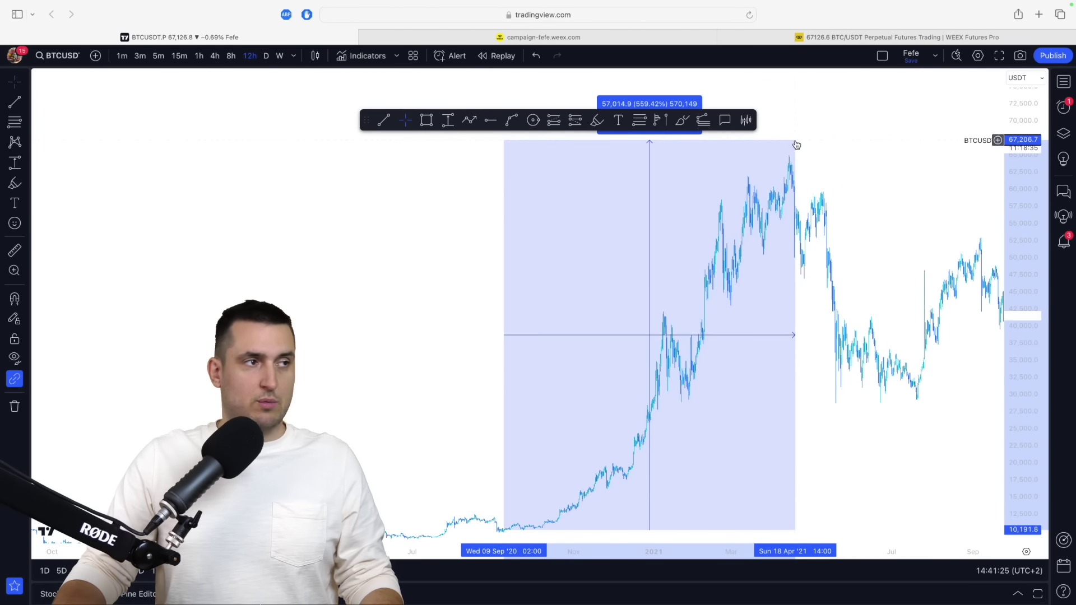
pyautogui.click(829, 157)
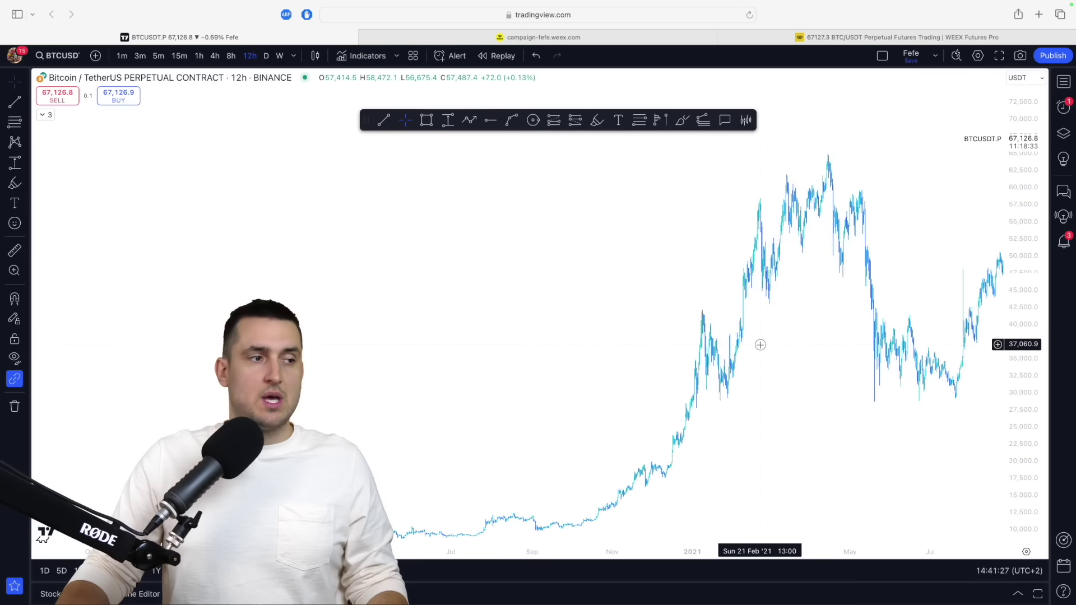
pyautogui.moveTo(716, 314); pyautogui.dragTo(761, 343)
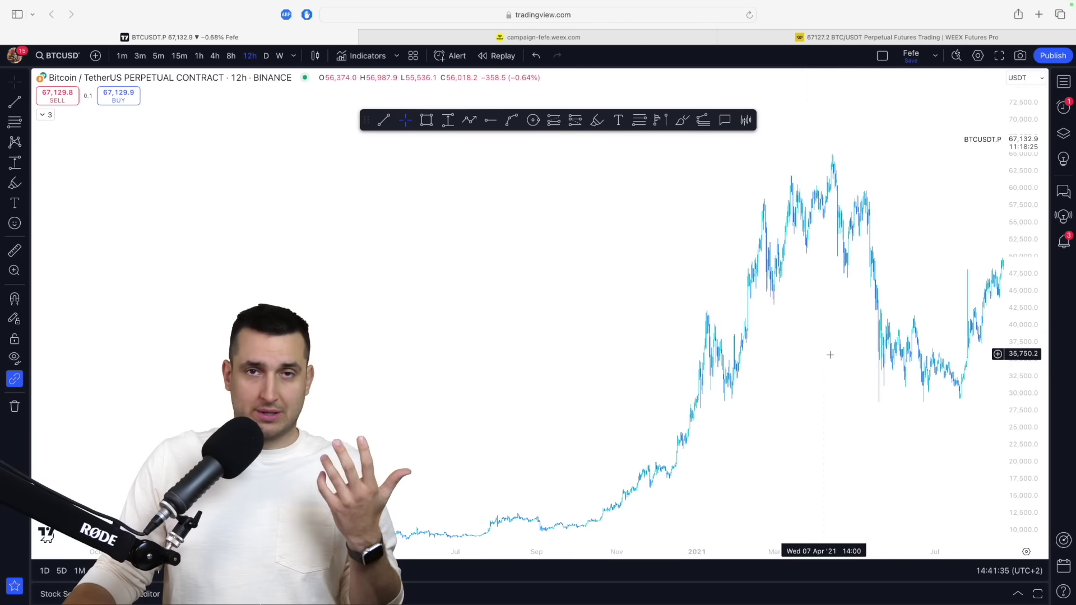
# Examine the 2021 cycle top and the late-2021 high, and the 2024 price structure up to the latest October candles.
pyautogui.moveTo(817, 356); pyautogui.dragTo(656, 361)
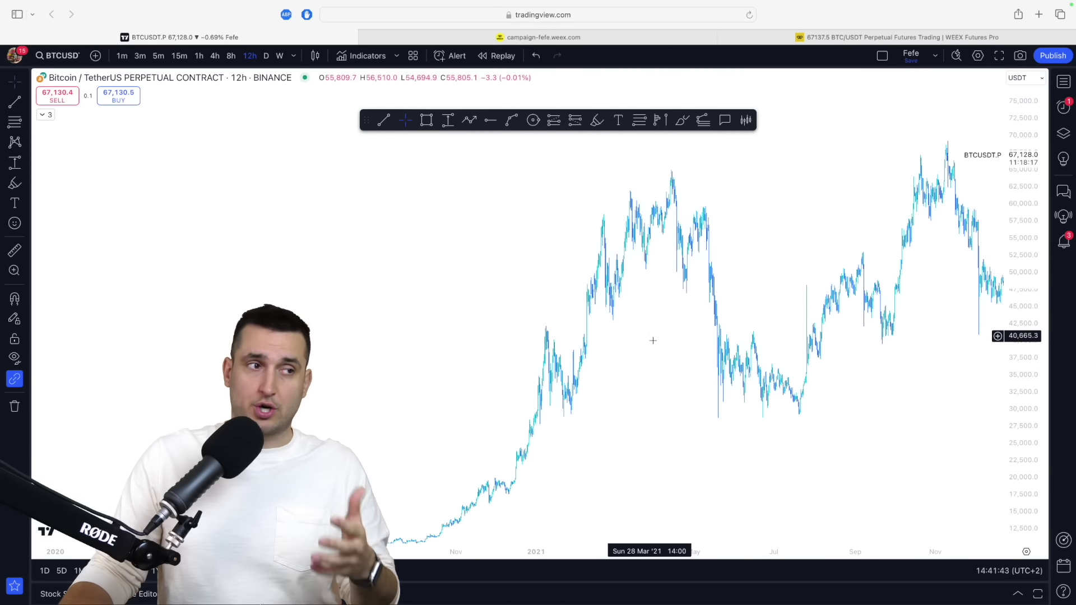
pyautogui.hscroll(10, 689, 301)
pyautogui.hscroll(15, 577, 371)
pyautogui.hscroll(-5, 846, 356)
pyautogui.moveTo(762, 384); pyautogui.dragTo(690, 401)
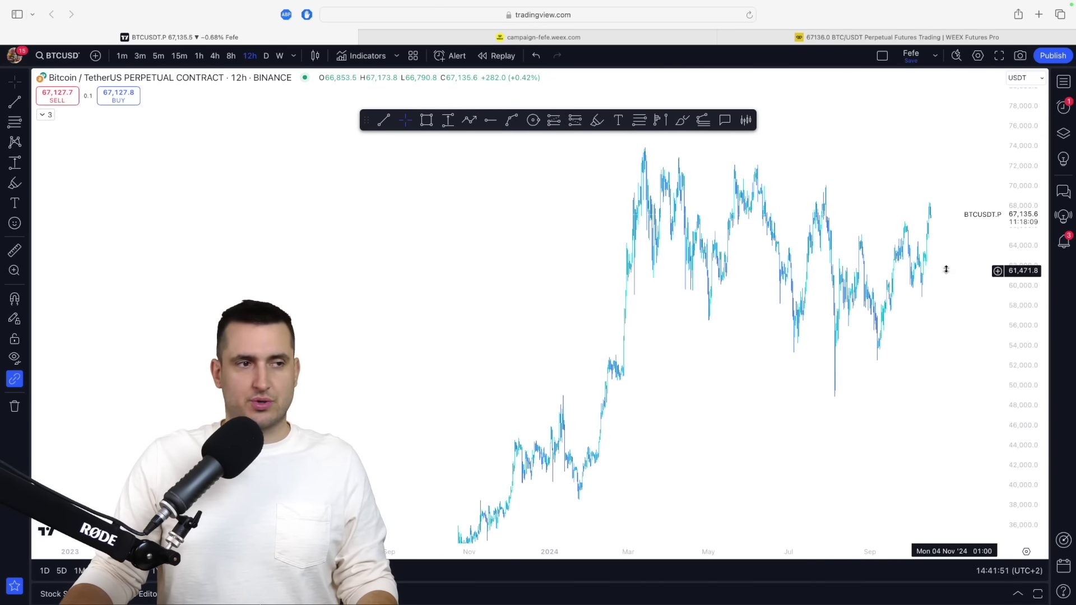
pyautogui.scroll(5, 876, 343)
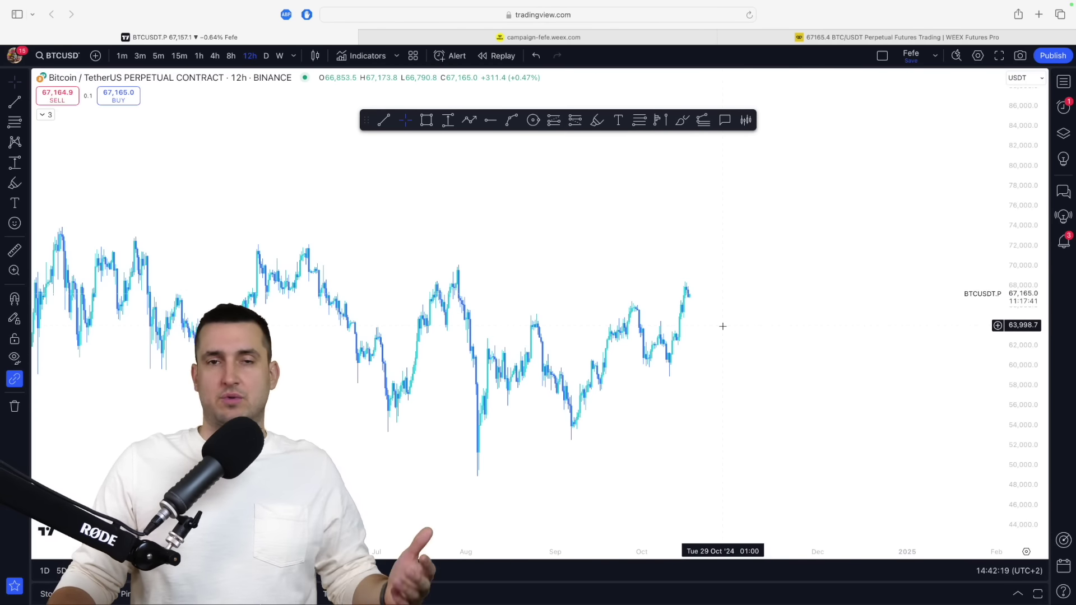
pyautogui.scroll(1, 740, 348)
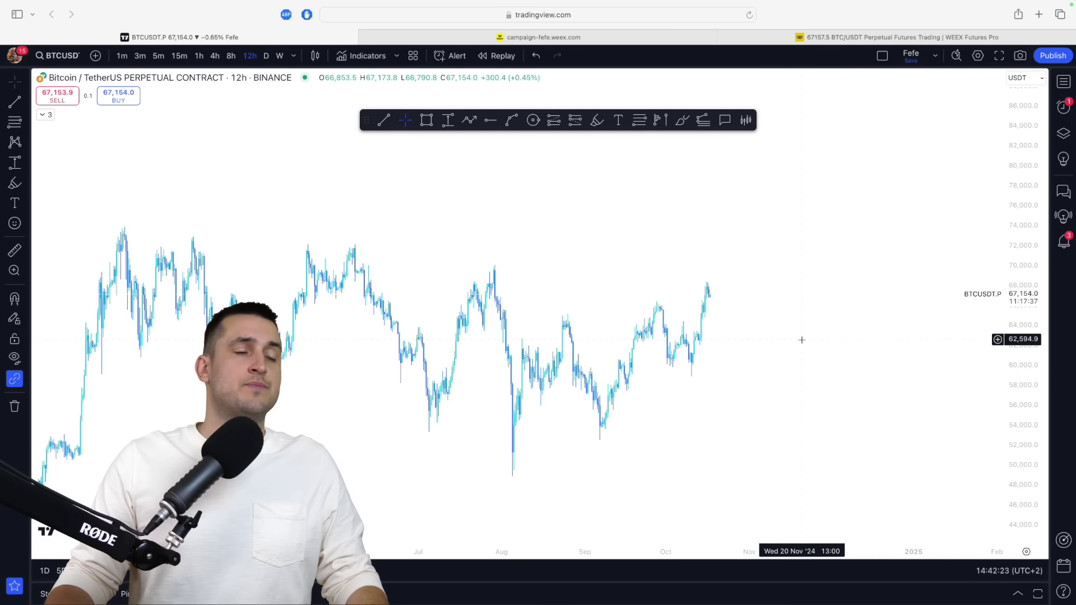
pyautogui.scroll(-2, 823, 353)
pyautogui.scroll(-1, 874, 365)
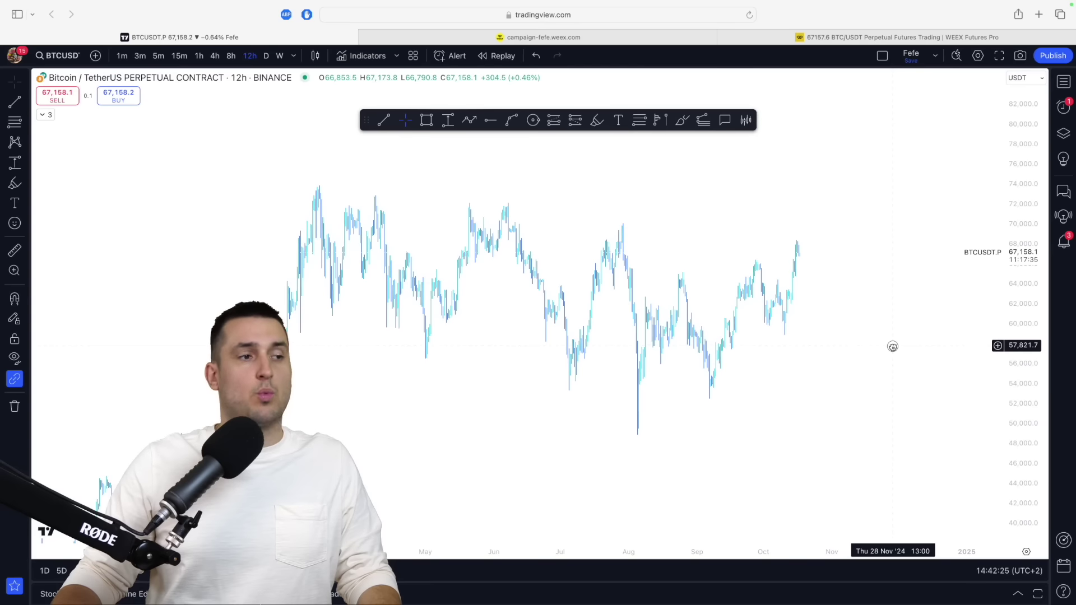
pyautogui.scroll(-1, 907, 365)
pyautogui.scroll(2, 874, 345)
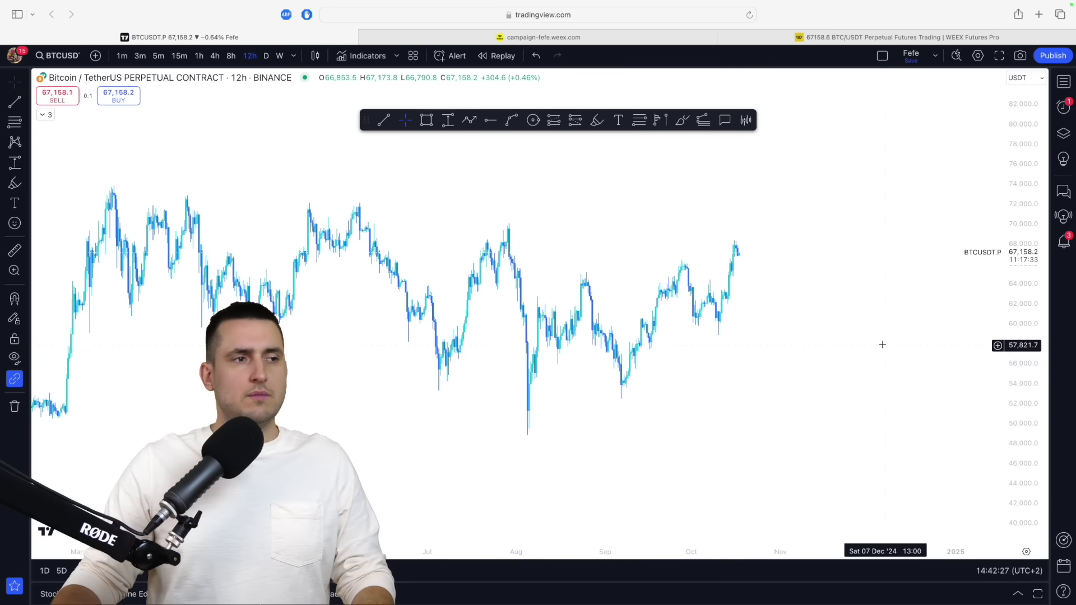
# Sketch a short line at the current price, a handwritten 3X, a rising zigzag path and a horizontal line near 73,000.
pyautogui.click(682, 120)
pyautogui.moveTo(736, 253); pyautogui.dragTo(778, 259)
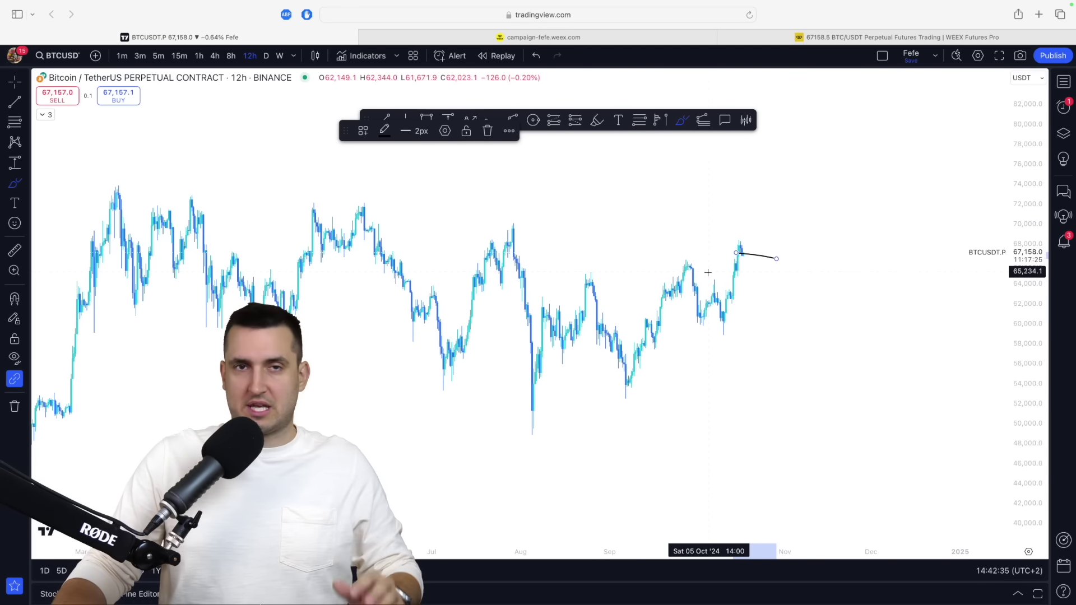
pyautogui.moveTo(807, 243)
pyautogui.mouseDown()
pyautogui.moveTo(811, 268)
pyautogui.moveTo(855, 266)
pyautogui.moveTo(836, 262)
pyautogui.mouseUp()
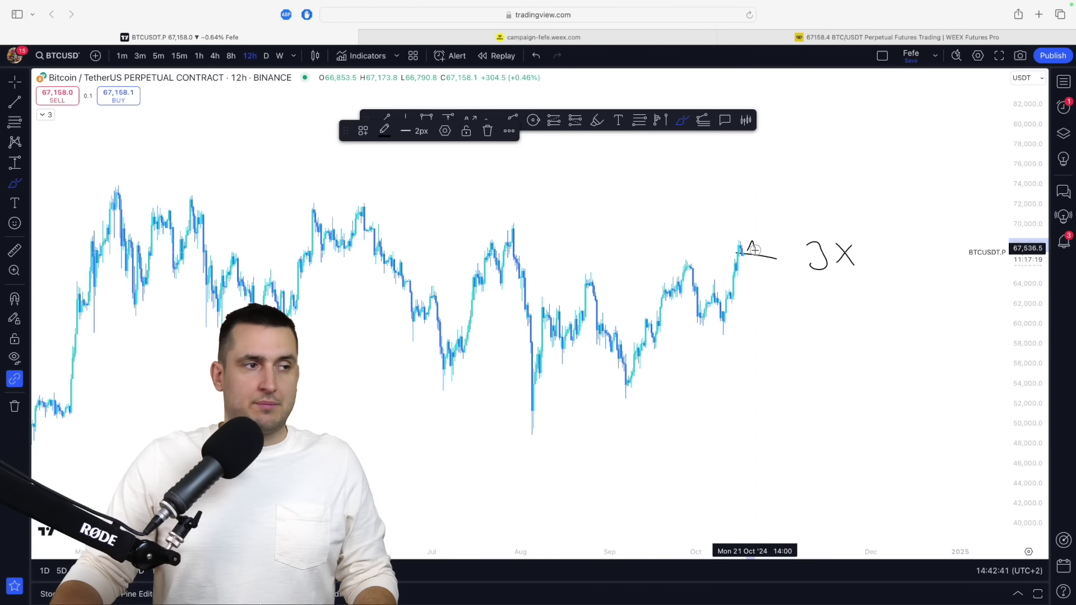
pyautogui.moveTo(755, 250); pyautogui.dragTo(788, 214)
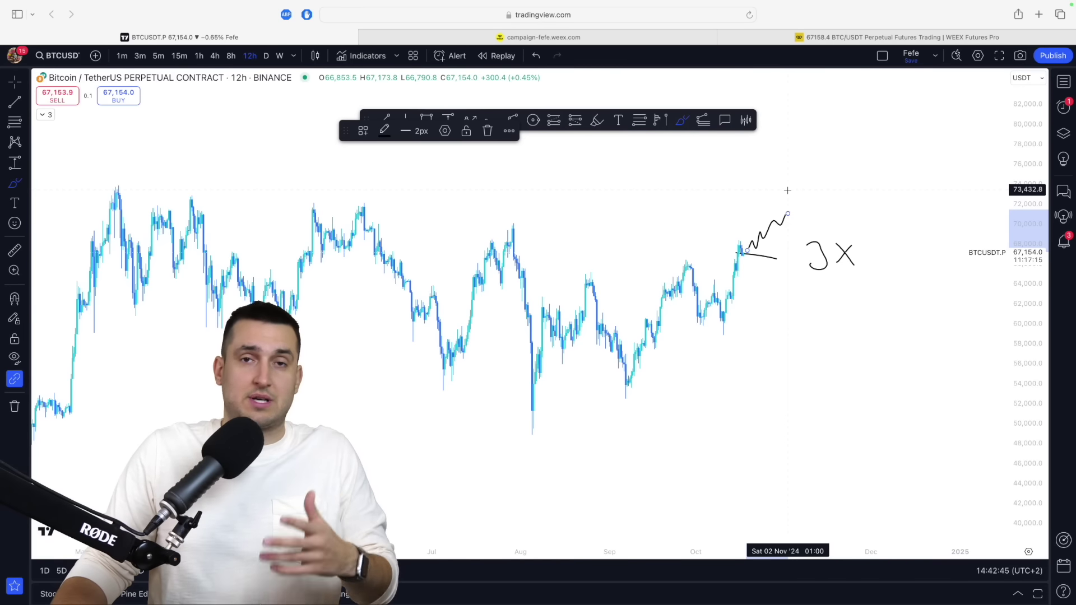
pyautogui.moveTo(783, 193); pyautogui.dragTo(885, 191)
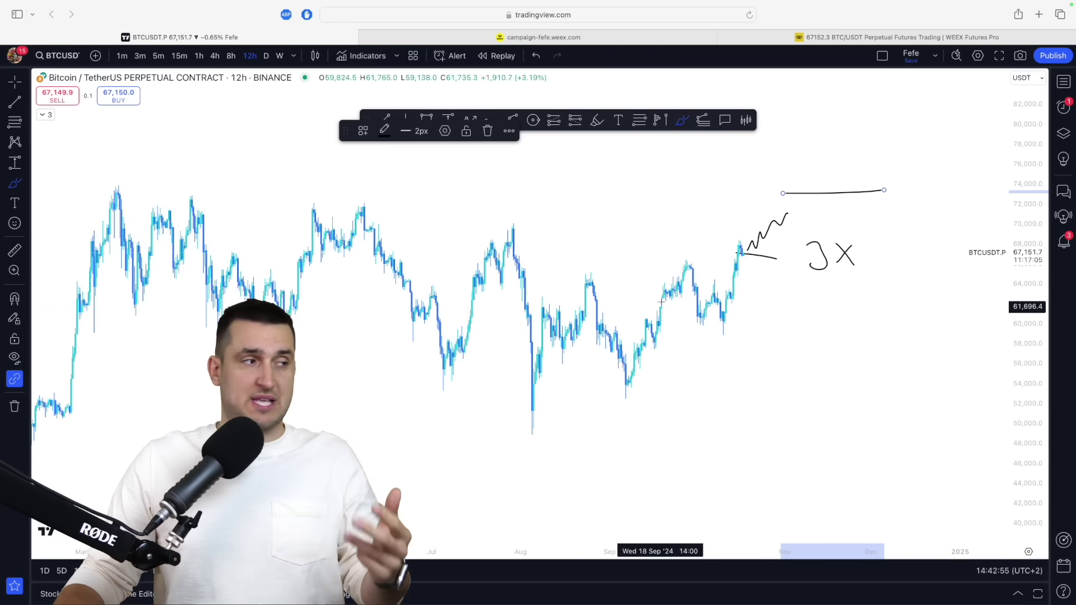
# Sketch a falling zigzag from the upper horizontal line and a second horizontal line at about 61,000.
pyautogui.scroll(-1, 650, 280)
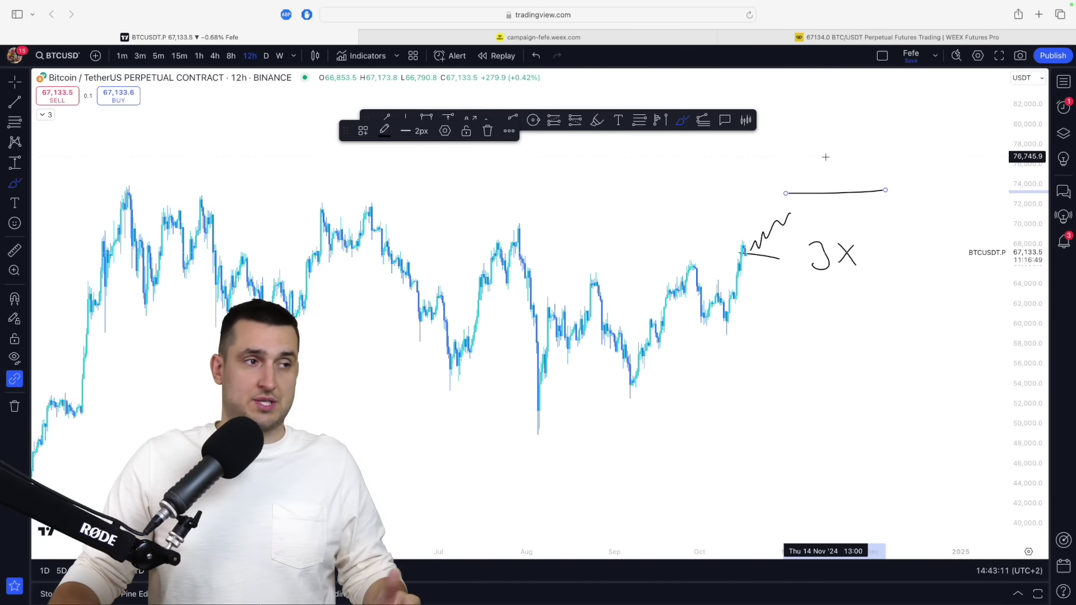
pyautogui.moveTo(806, 193); pyautogui.dragTo(843, 321)
pyautogui.moveTo(756, 317); pyautogui.dragTo(942, 314)
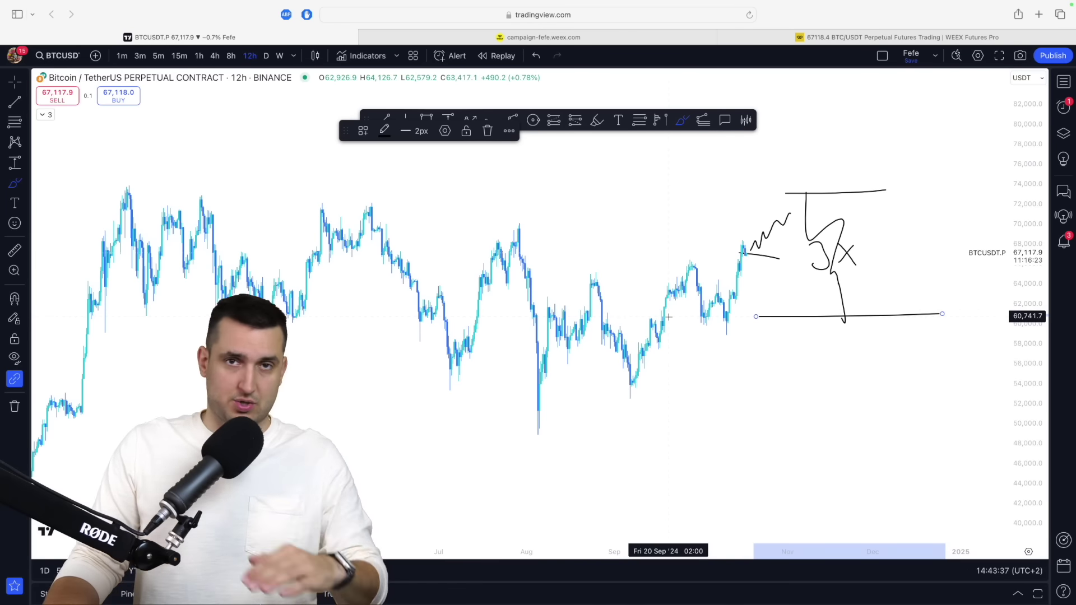
# Leave the brush and delete all the sketched lines, paths and handwriting beside the latest candles.
pyautogui.click(697, 306)
pyautogui.press('Escape')
pyautogui.moveTo(707, 173); pyautogui.dragTo(901, 336)
pyautogui.moveTo(749, 205); pyautogui.dragTo(886, 359)
pyautogui.press('Delete')
pyautogui.click(817, 192)
pyautogui.press('Delete')
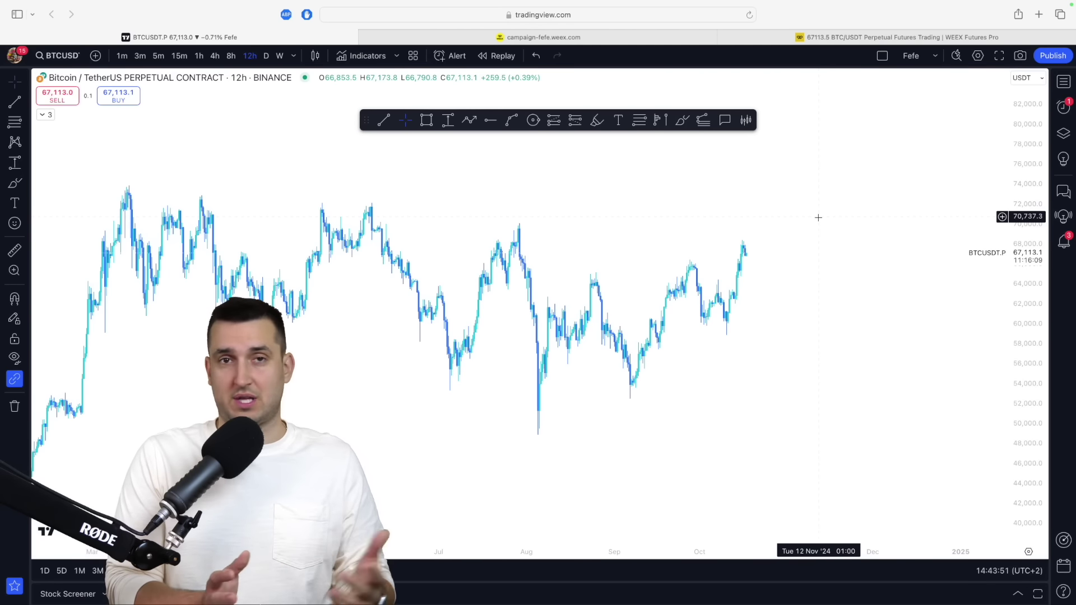
# Handwrite 3X with the brush in the empty area above the latest October 2024 candles.
pyautogui.moveTo(802, 196); pyautogui.dragTo(788, 297)
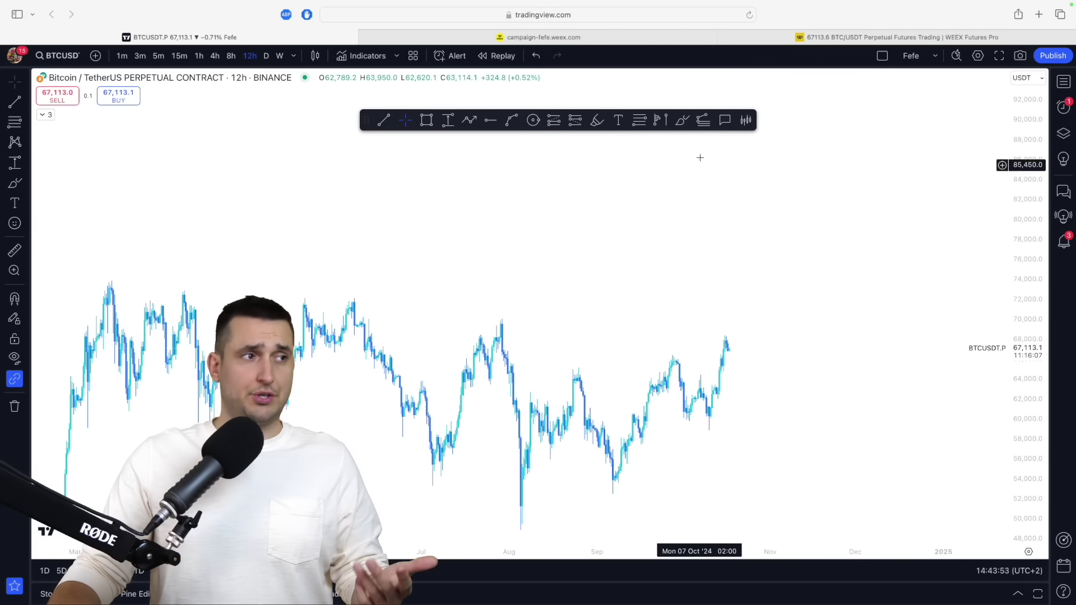
pyautogui.click(682, 120)
pyautogui.moveTo(687, 169)
pyautogui.mouseDown()
pyautogui.moveTo(725, 233)
pyautogui.moveTo(693, 223)
pyautogui.mouseUp()
pyautogui.moveTo(747, 179); pyautogui.dragTo(788, 214)
pyautogui.moveTo(780, 190); pyautogui.dragTo(752, 221)
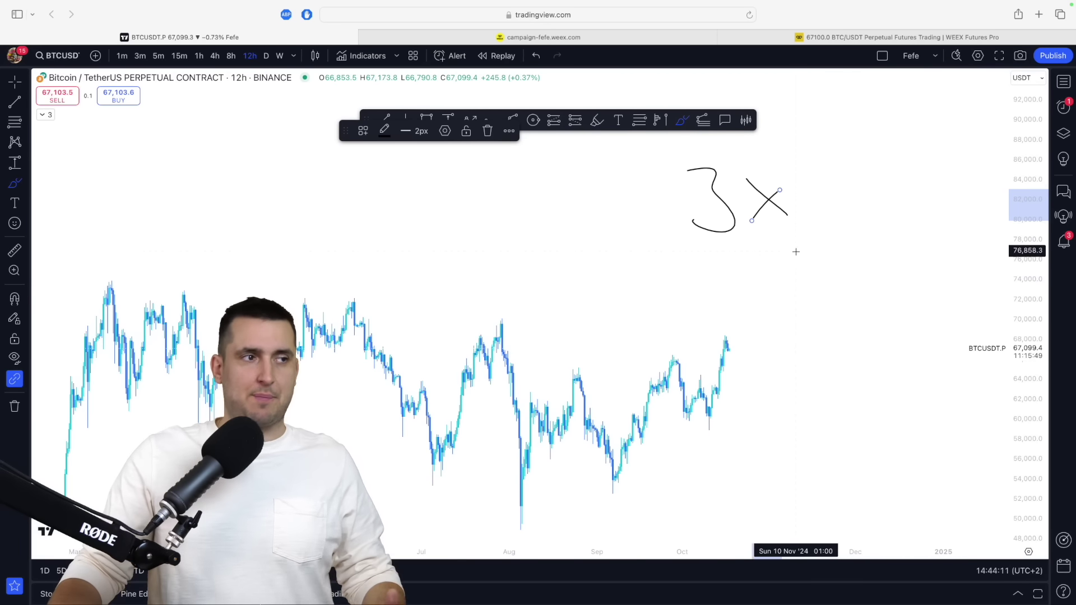
# Handwrite 1% with 3% beneath it below the 3X, and 90 beside the 3X.
pyautogui.moveTo(805, 261)
pyautogui.mouseDown()
pyautogui.moveTo(826, 248)
pyautogui.moveTo(835, 268)
pyautogui.moveTo(840, 252)
pyautogui.mouseUp()
pyautogui.moveTo(854, 251)
pyautogui.mouseDown()
pyautogui.moveTo(841, 315)
pyautogui.moveTo(809, 326)
pyautogui.mouseUp()
pyautogui.click(859, 268)
pyautogui.moveTo(872, 295); pyautogui.dragTo(860, 331)
pyautogui.click(853, 293)
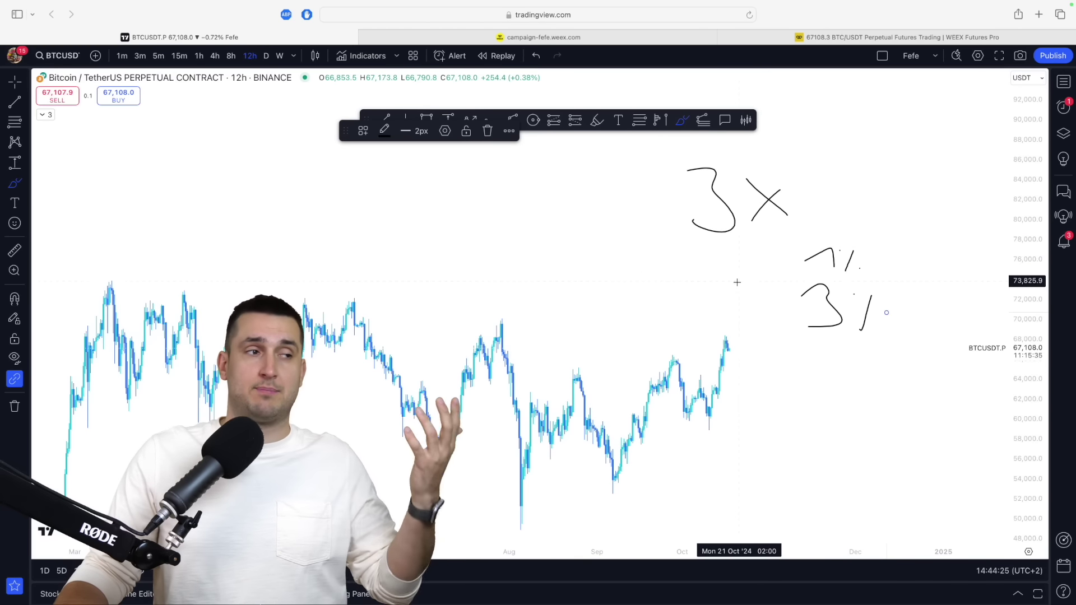
pyautogui.moveTo(851, 153)
pyautogui.mouseDown()
pyautogui.moveTo(841, 155)
pyautogui.moveTo(855, 172)
pyautogui.mouseUp()
pyautogui.moveTo(864, 157); pyautogui.dragTo(833, 199)
pyautogui.moveTo(890, 169); pyautogui.dragTo(901, 174)
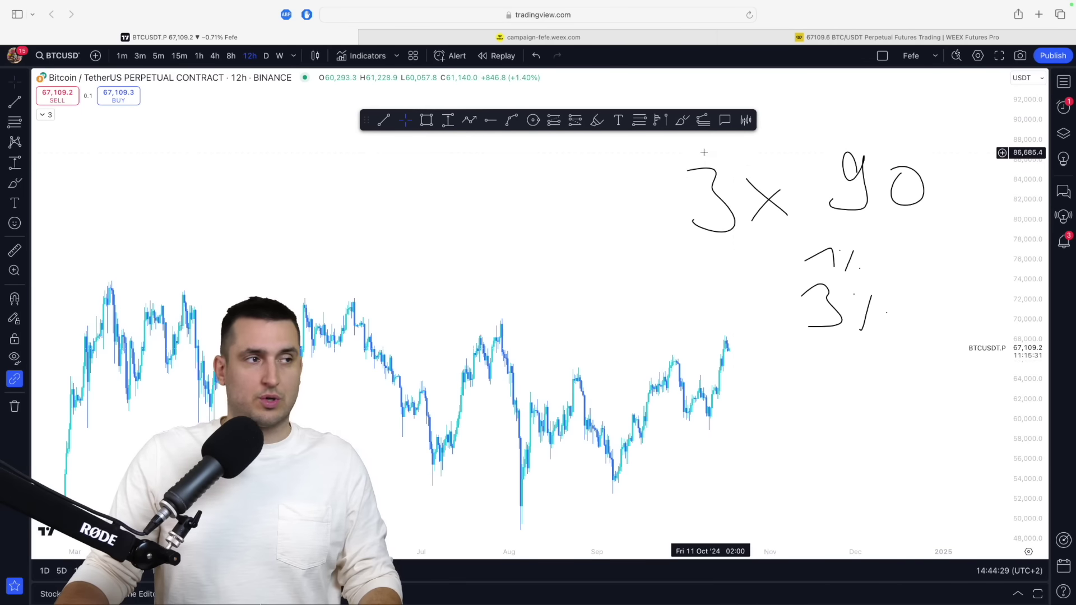
# Select the handwritten 3X, 90, 1% and 3% together and delete them.
pyautogui.moveTo(682, 149); pyautogui.dragTo(891, 305)
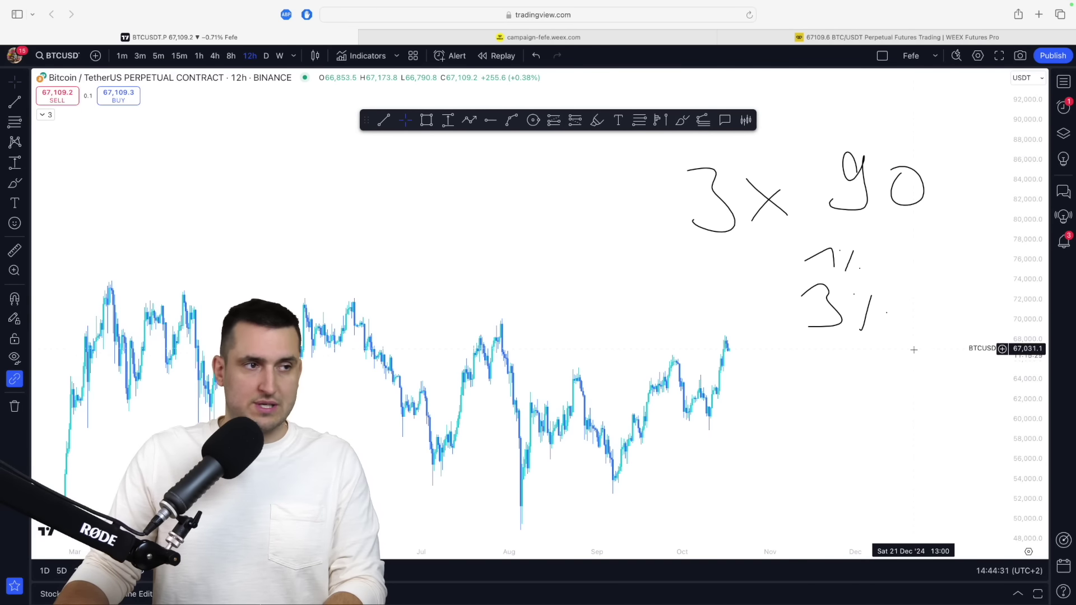
pyautogui.moveTo(932, 348)
pyautogui.mouseDown()
pyautogui.moveTo(893, 304)
pyautogui.moveTo(674, 148)
pyautogui.mouseUp()
pyautogui.press('Delete')
# Handwrite 50% above the latest candles and 3X beside it with the brush.
pyautogui.click(682, 120)
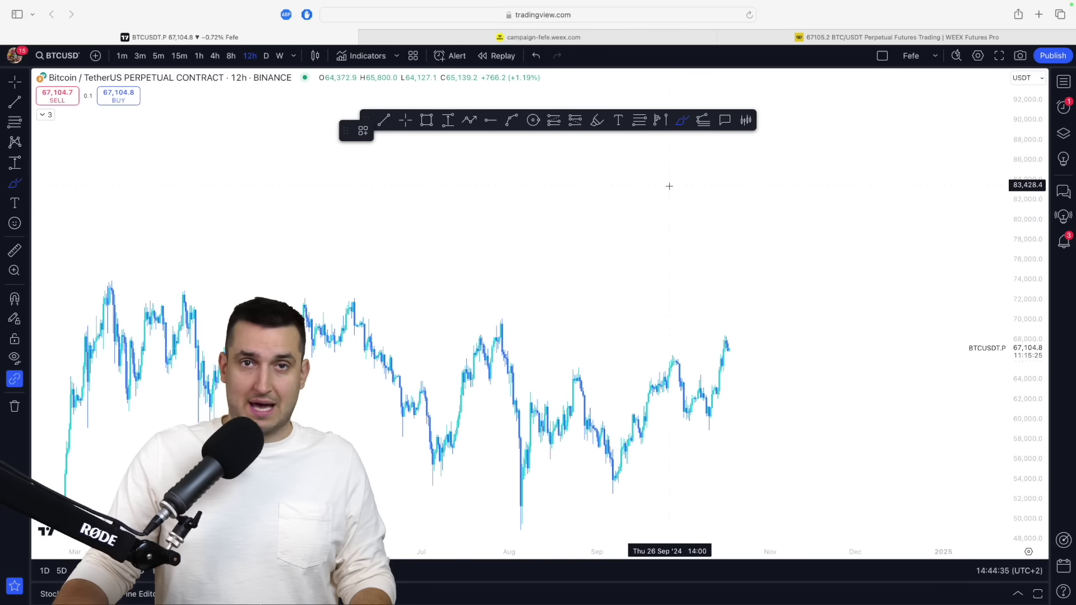
pyautogui.moveTo(671, 187)
pyautogui.mouseDown()
pyautogui.moveTo(698, 227)
pyautogui.moveTo(659, 216)
pyautogui.mouseUp()
pyautogui.moveTo(668, 180); pyautogui.dragTo(723, 180)
pyautogui.moveTo(717, 190)
pyautogui.mouseDown()
pyautogui.moveTo(738, 225)
pyautogui.moveTo(718, 192)
pyautogui.mouseUp()
pyautogui.moveTo(743, 197); pyautogui.dragTo(748, 196)
pyautogui.moveTo(766, 187); pyautogui.dragTo(744, 226)
pyautogui.click(784, 213)
pyautogui.moveTo(876, 189); pyautogui.dragTo(886, 212)
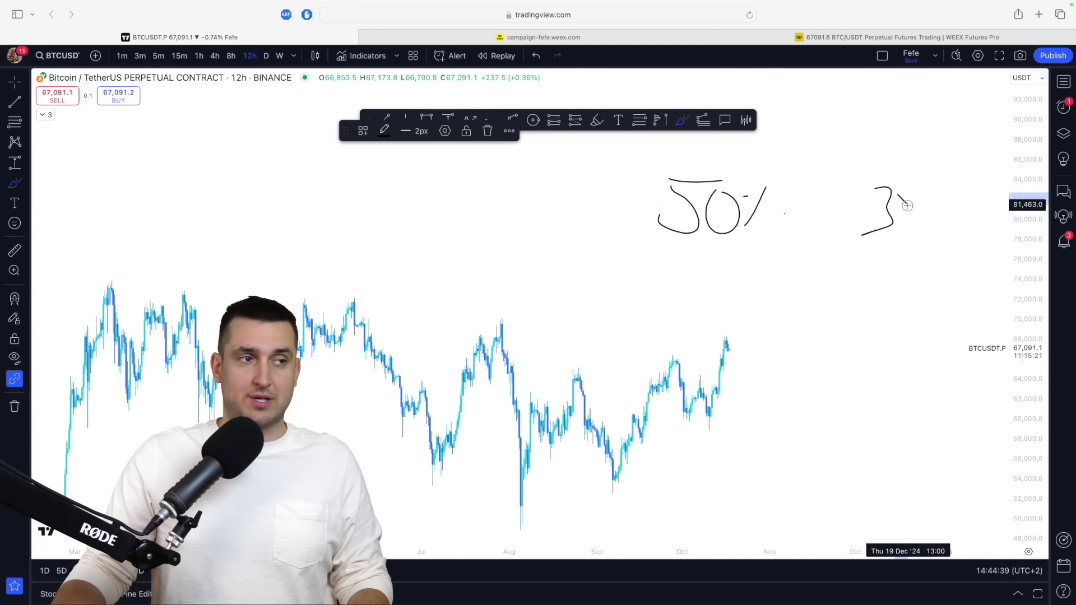
pyautogui.moveTo(924, 199); pyautogui.dragTo(901, 236)
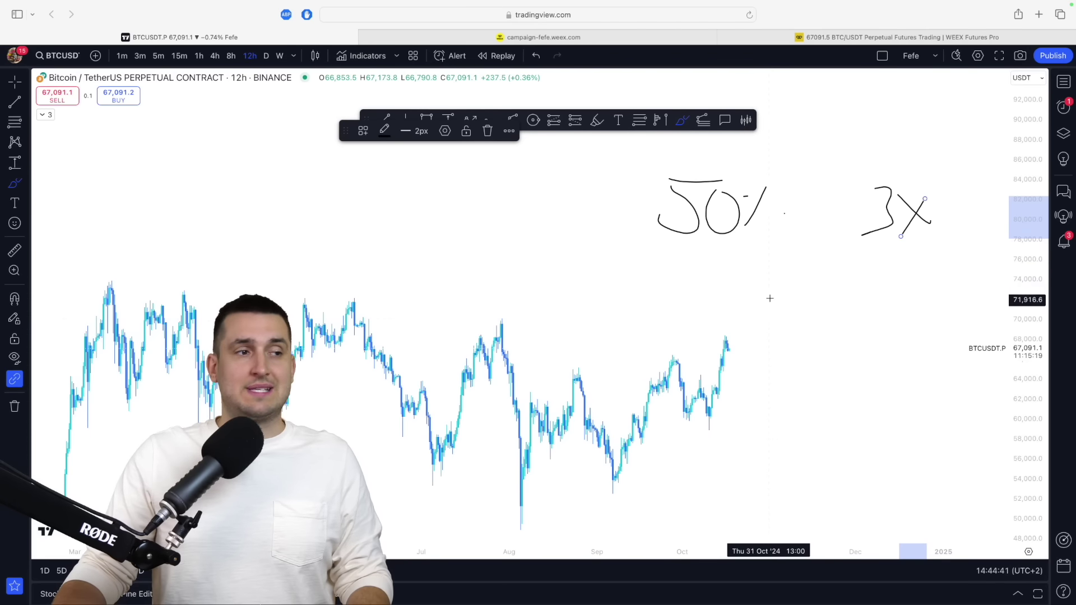
# Handwrite 1.5X below the 50% and 3X notes and circle all three figures together.
pyautogui.moveTo(773, 290); pyautogui.dragTo(774, 324)
pyautogui.click(784, 321)
pyautogui.moveTo(810, 289)
pyautogui.mouseDown()
pyautogui.moveTo(824, 308)
pyautogui.moveTo(811, 318)
pyautogui.mouseUp()
pyautogui.moveTo(813, 288)
pyautogui.mouseDown()
pyautogui.moveTo(830, 287)
pyautogui.moveTo(862, 322)
pyautogui.moveTo(843, 316)
pyautogui.mouseUp()
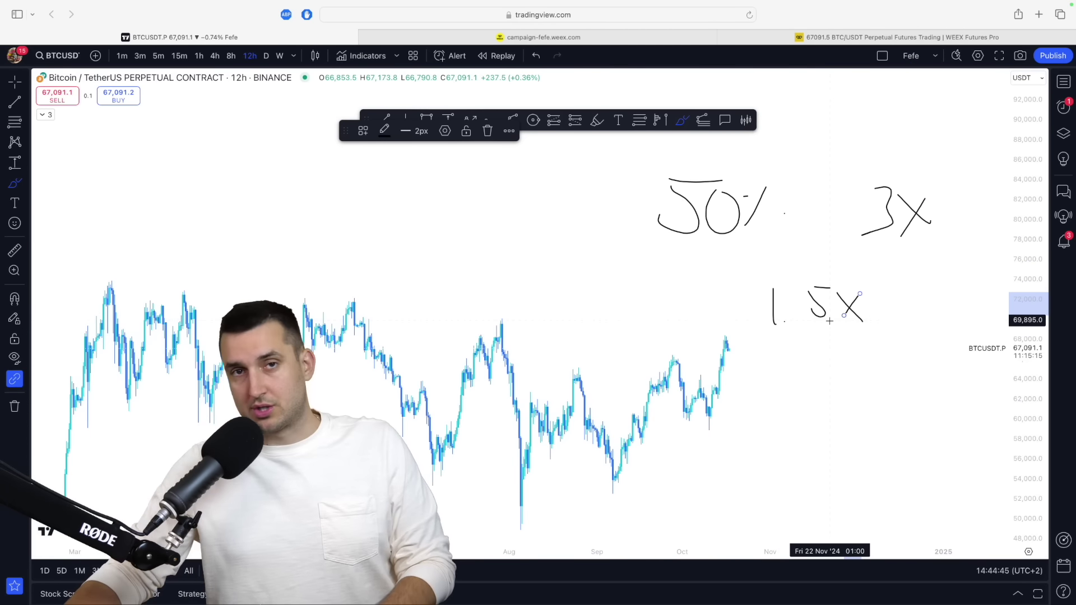
pyautogui.moveTo(651, 192)
pyautogui.mouseDown()
pyautogui.moveTo(947, 268)
pyautogui.moveTo(599, 186)
pyautogui.mouseUp()
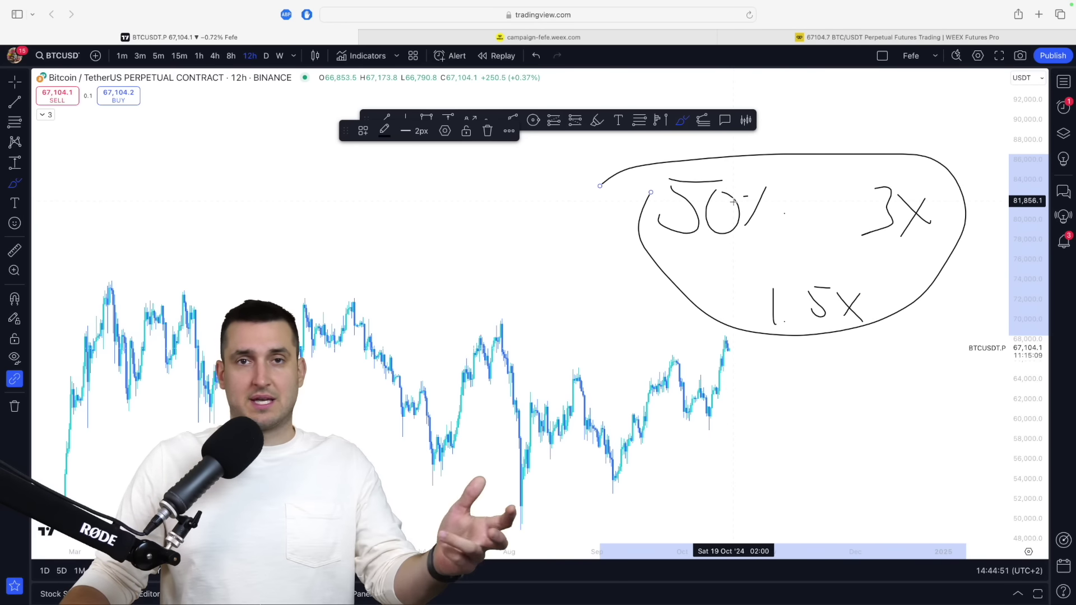
# Delete the circle and the handwritten 50%, 3X and 1.5X notes from the chart.
pyautogui.click(795, 235)
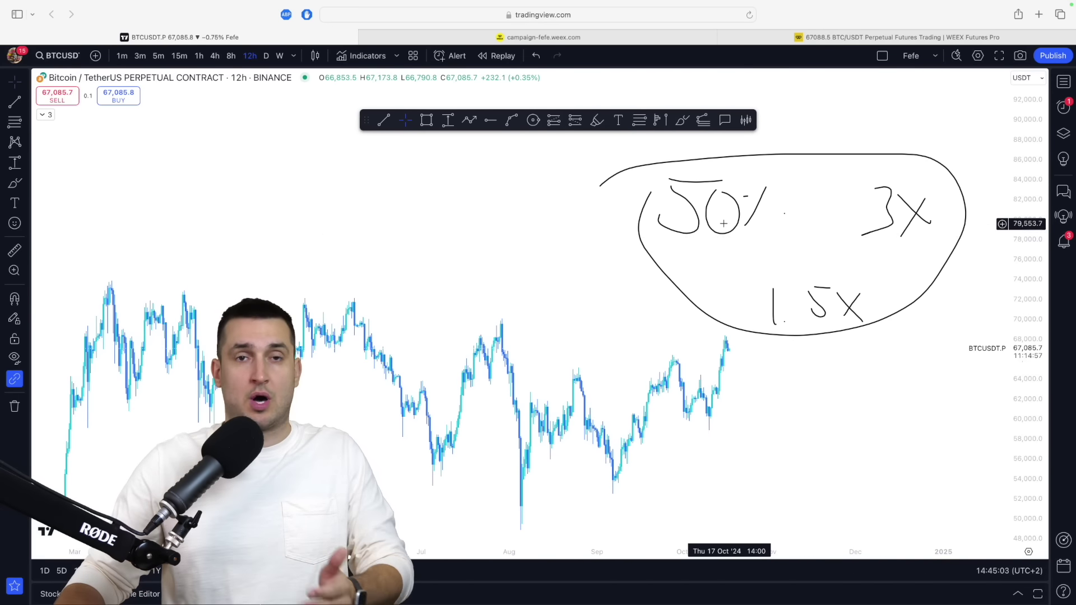
pyautogui.moveTo(630, 150); pyautogui.dragTo(908, 320)
pyautogui.press('Delete')
# Place a downward price range of about 7% from the current price at the latest candle.
pyautogui.scroll(-5, 784, 317)
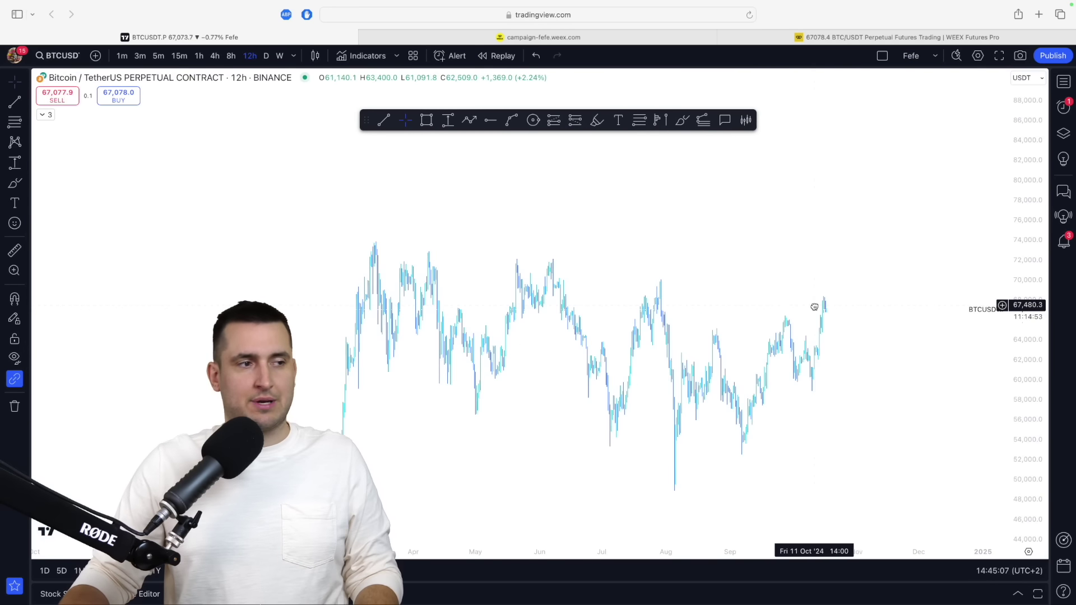
pyautogui.moveTo(995, 307); pyautogui.dragTo(877, 277)
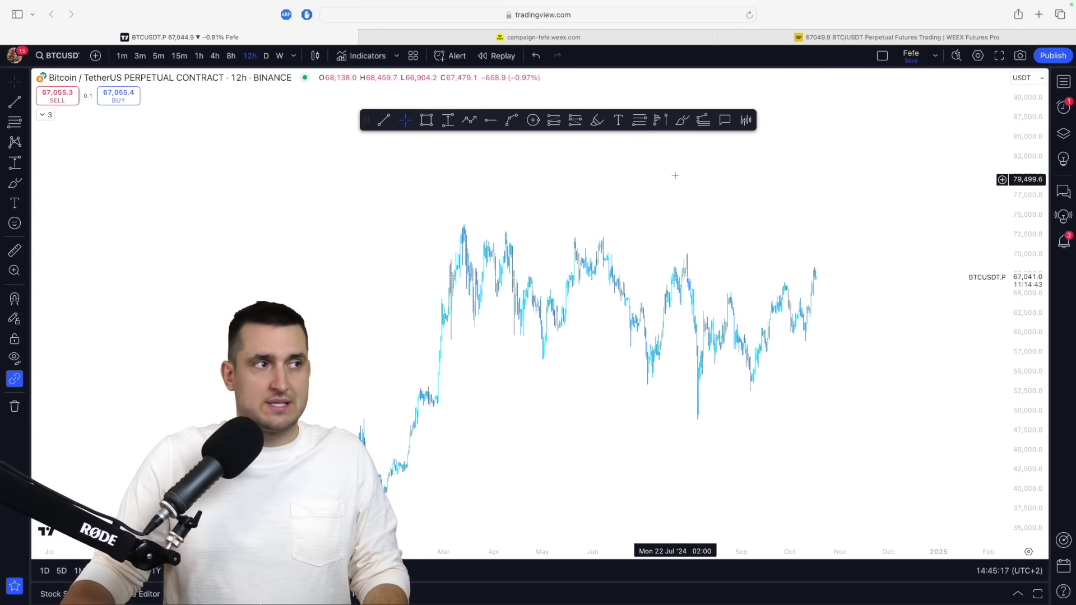
pyautogui.click(447, 121)
pyautogui.click(815, 278)
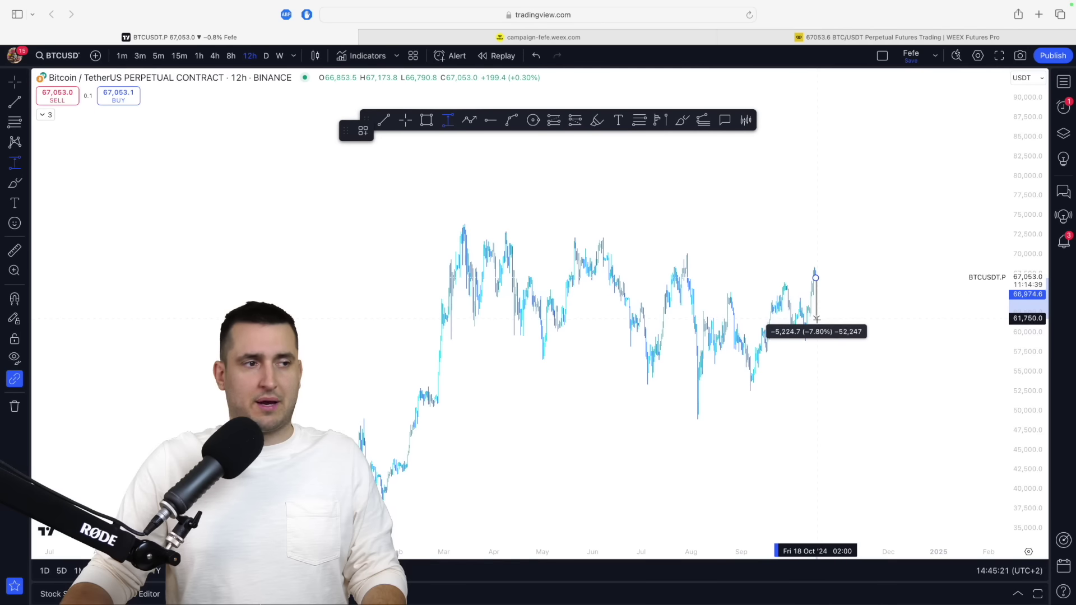
pyautogui.click(821, 314)
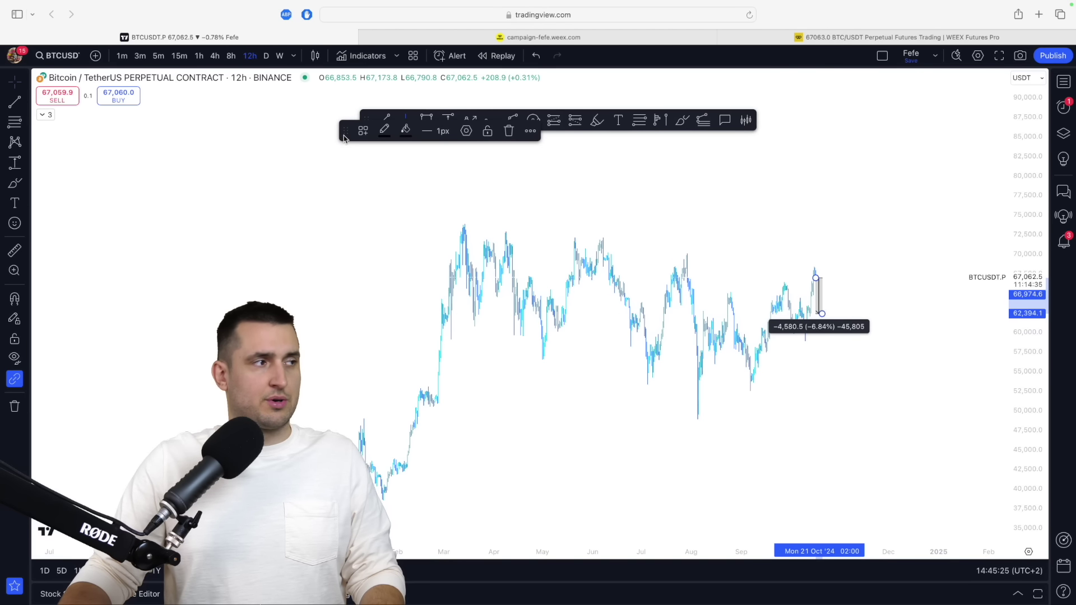
# Place a second downward price range of about 15% from the current price beside the first one.
pyautogui.moveTo(343, 138); pyautogui.dragTo(366, 164)
pyautogui.click(448, 120)
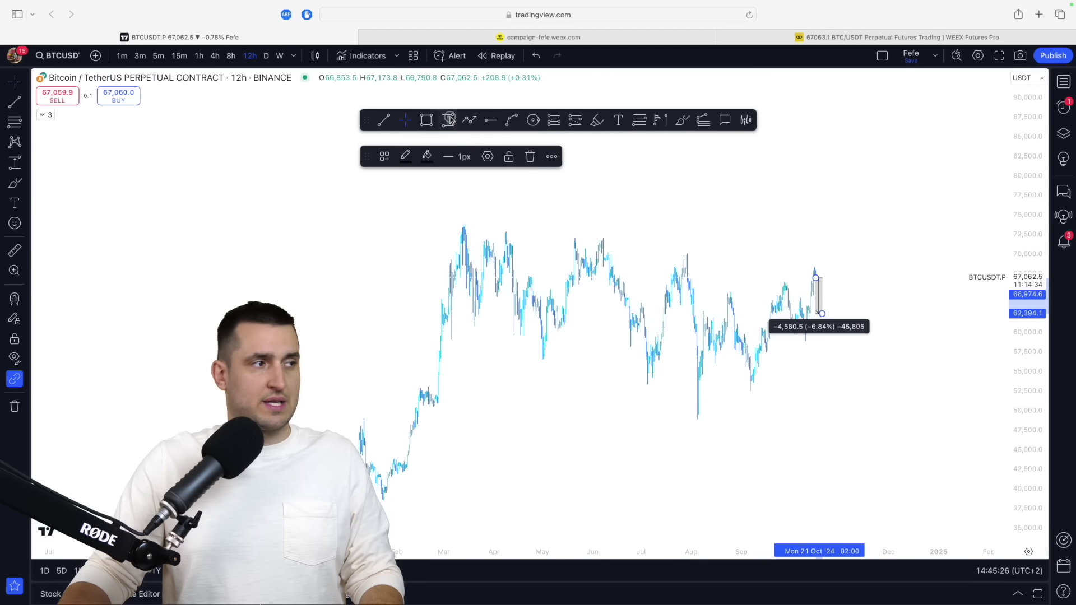
pyautogui.click(832, 279)
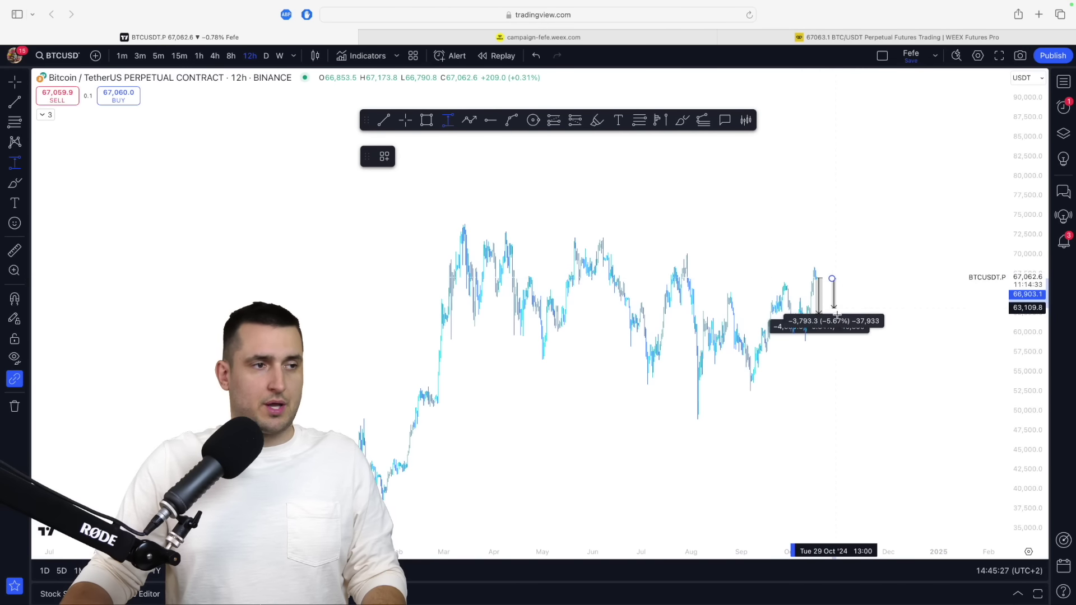
pyautogui.click(840, 355)
# Place a third downward price range of about 22% from near the current price, beside the other two.
pyautogui.click(447, 120)
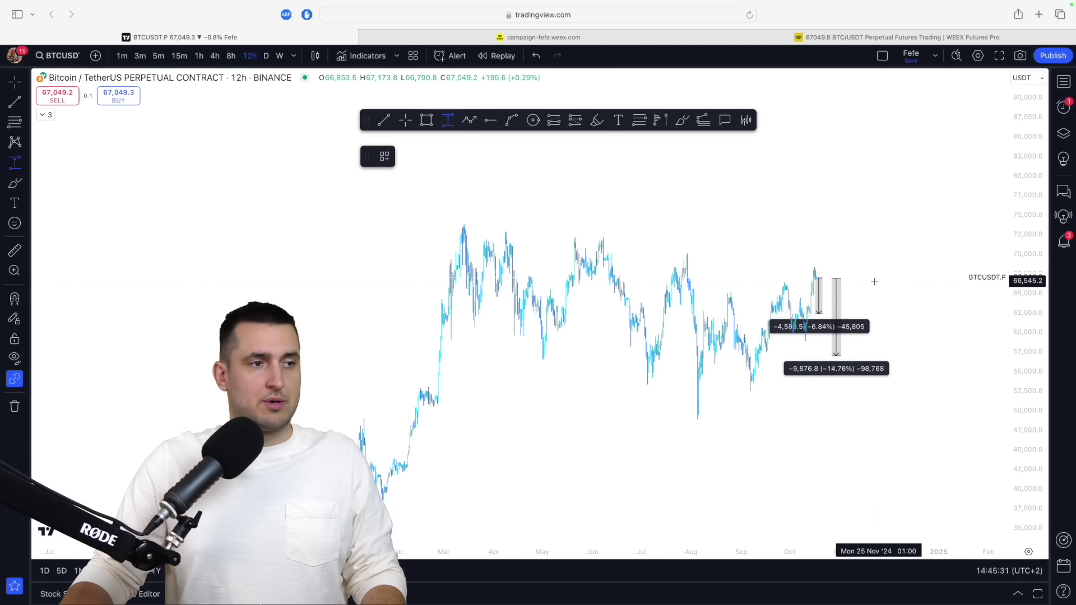
pyautogui.click(867, 282)
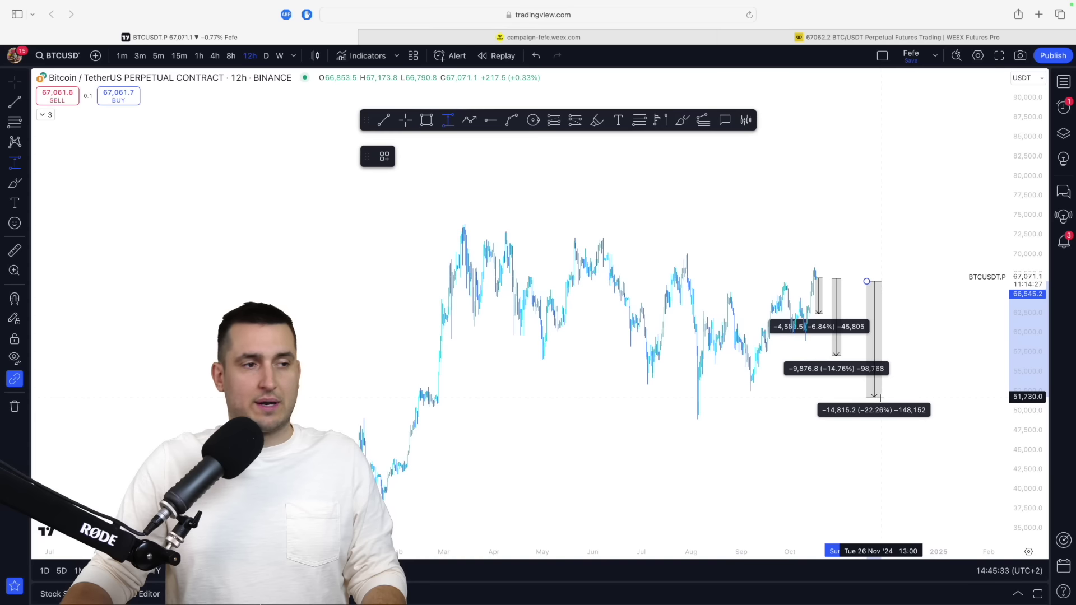
pyautogui.click(880, 398)
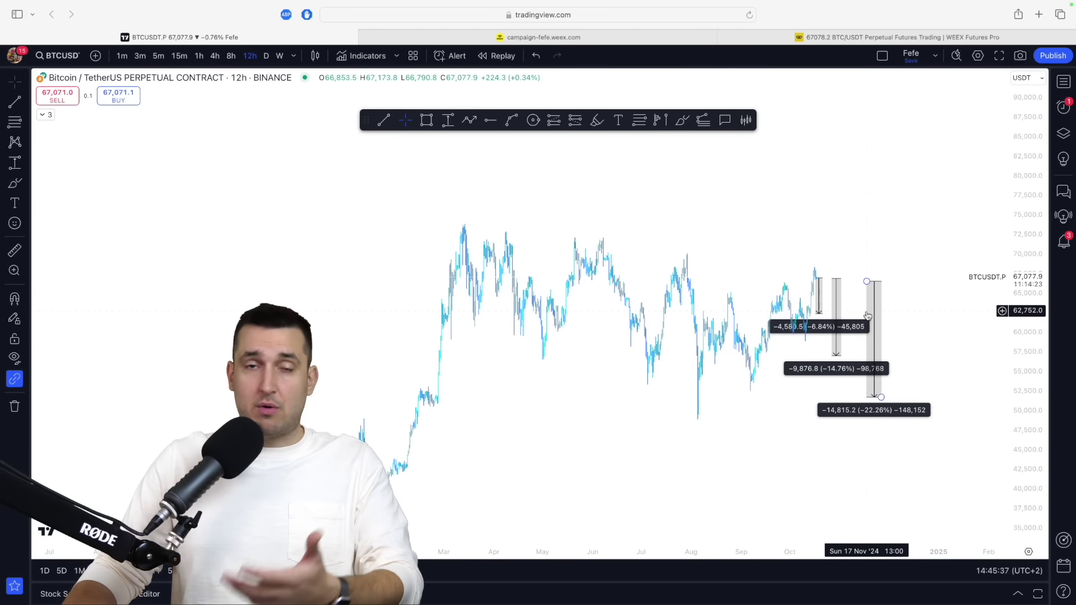
# Handwrite 25% above the three price ranges and brush a rising path from the latest candle to about 76,500.
pyautogui.moveTo(965, 305); pyautogui.dragTo(858, 348)
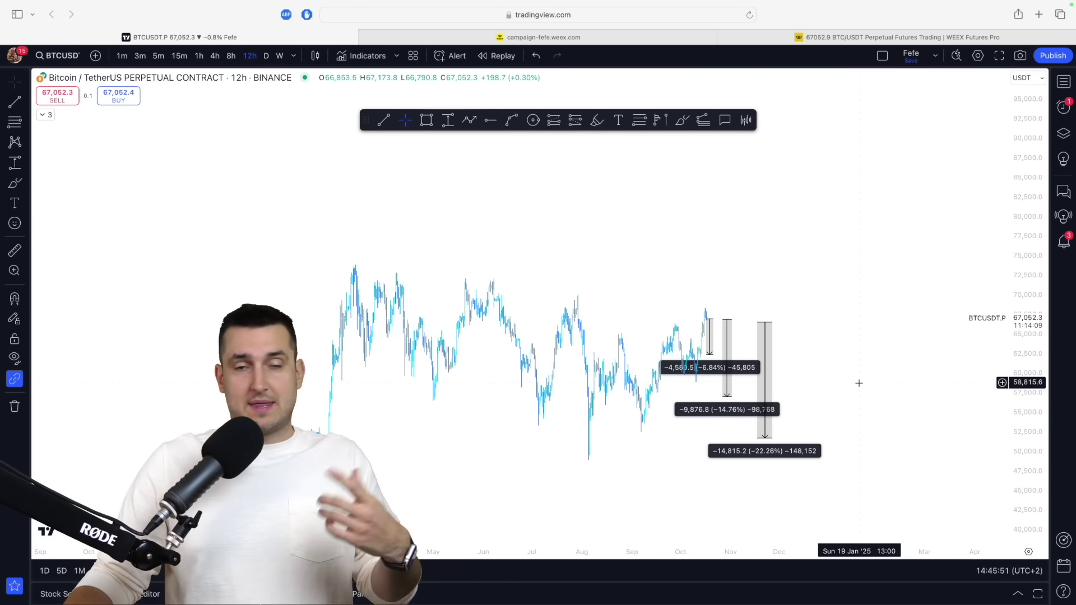
pyautogui.click(682, 120)
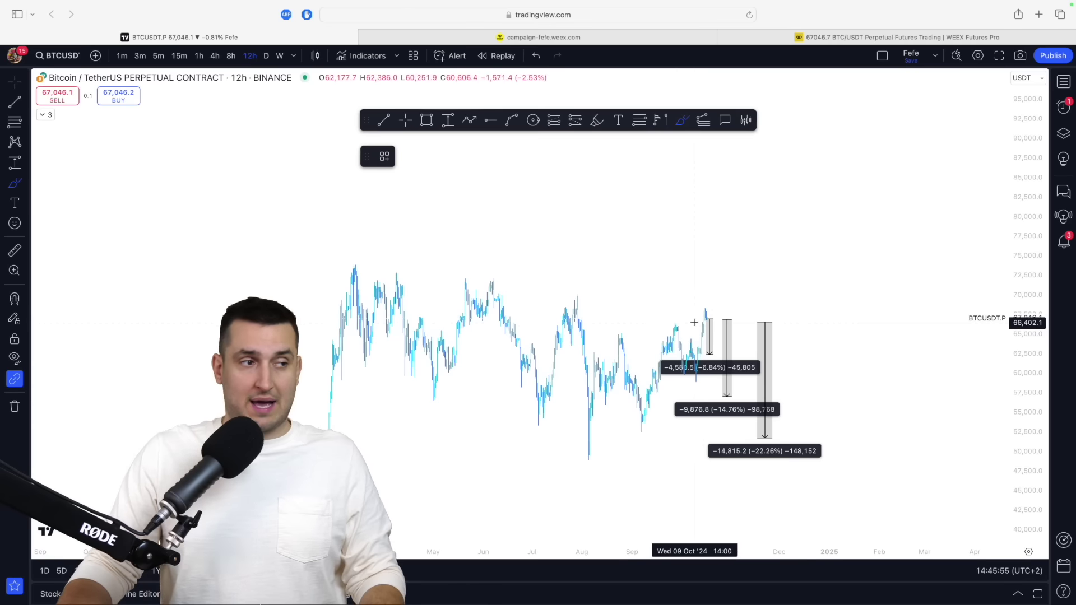
pyautogui.moveTo(715, 305); pyautogui.dragTo(730, 317)
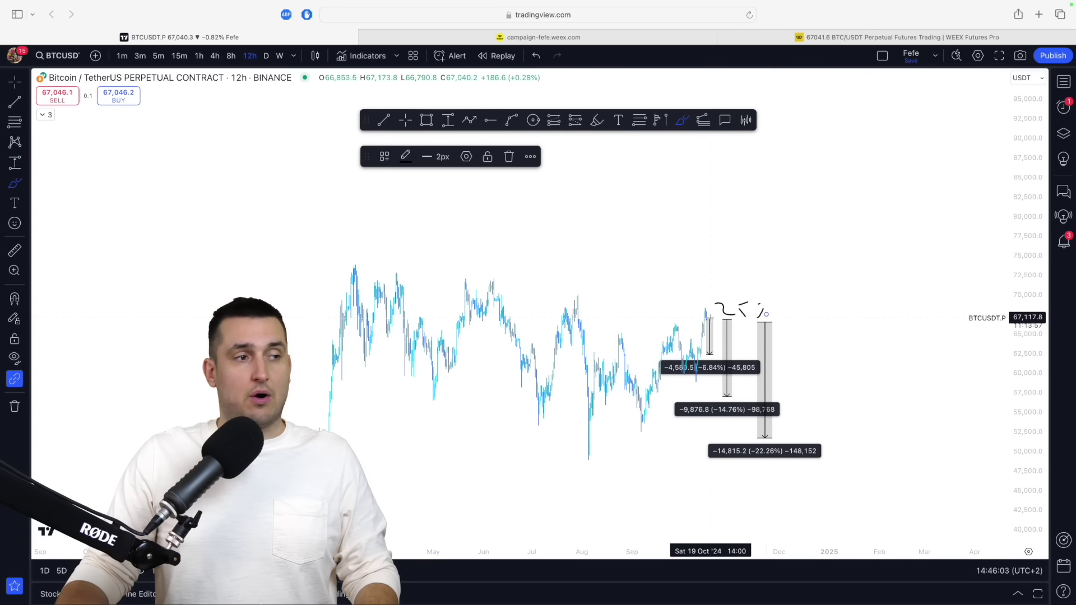
pyautogui.moveTo(707, 312); pyautogui.dragTo(747, 242)
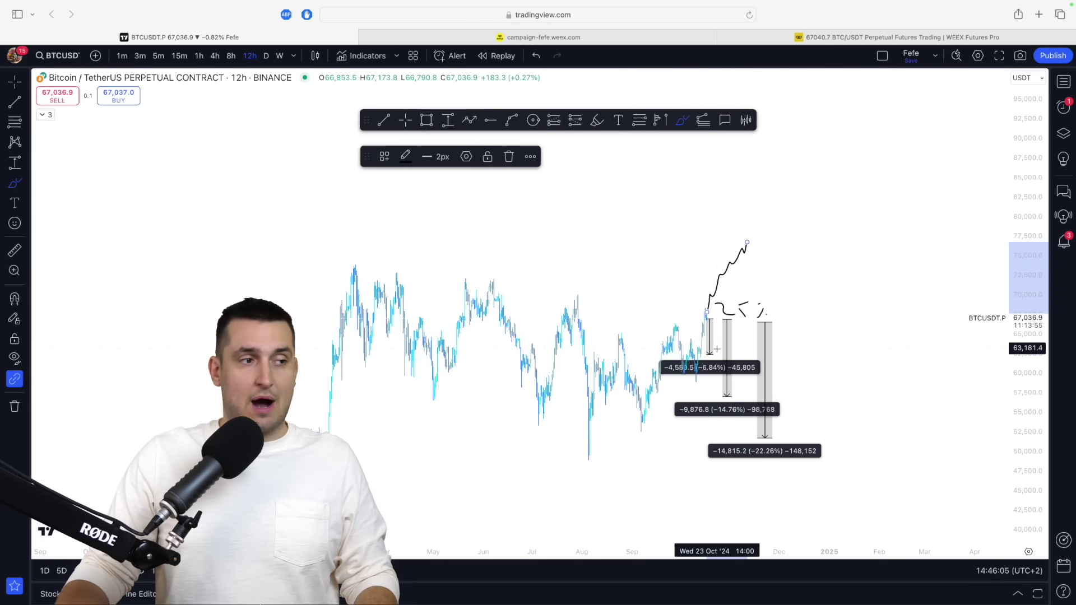
# Move the three price ranges to start near 76,000, spanning drops of about 12%, 17% and 21%.
pyautogui.press('Escape')
pyautogui.moveTo(706, 319); pyautogui.dragTo(708, 247)
pyautogui.moveTo(711, 353); pyautogui.dragTo(724, 246)
pyautogui.moveTo(733, 394); pyautogui.dragTo(755, 246)
pyautogui.moveTo(772, 438); pyautogui.dragTo(768, 372)
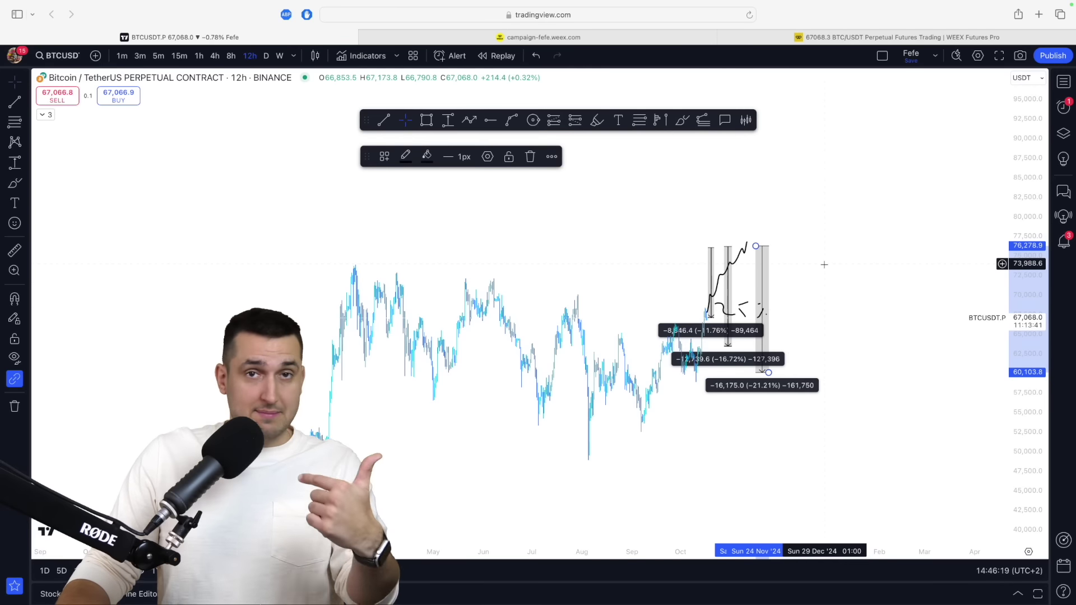
# Brush a horizontal line at about 72,500 across the rising path and the three price ranges.
pyautogui.click(682, 120)
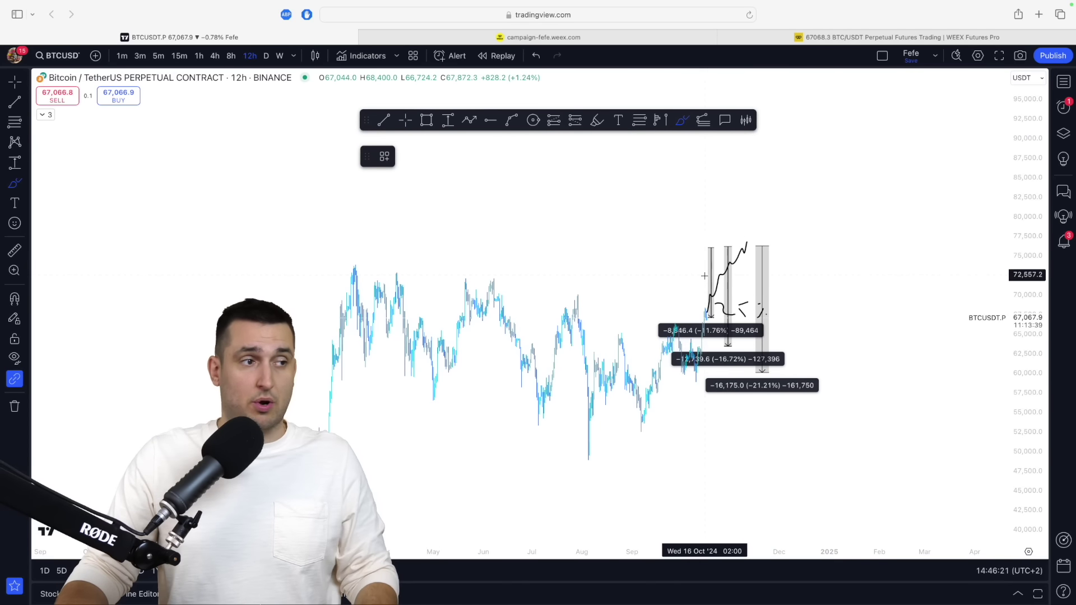
pyautogui.moveTo(703, 273); pyautogui.dragTo(775, 275)
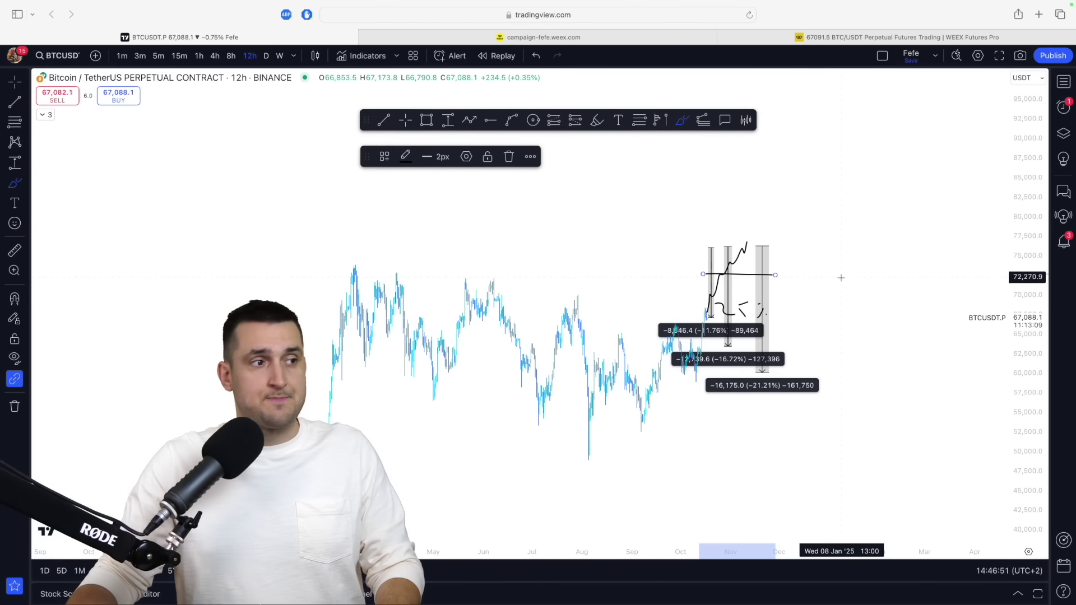
pyautogui.press('Escape')
# Delete the three price ranges, the rising path, the horizontal line and the 25% note from the chart.
pyautogui.moveTo(660, 223); pyautogui.dragTo(817, 418)
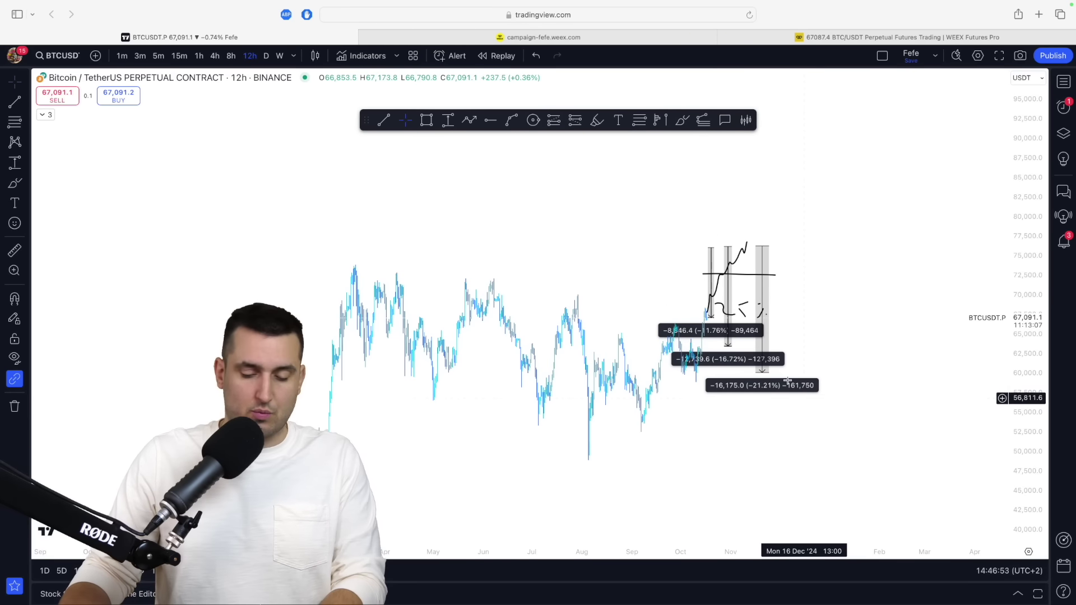
pyautogui.moveTo(681, 230); pyautogui.dragTo(823, 385)
pyautogui.press('Delete')
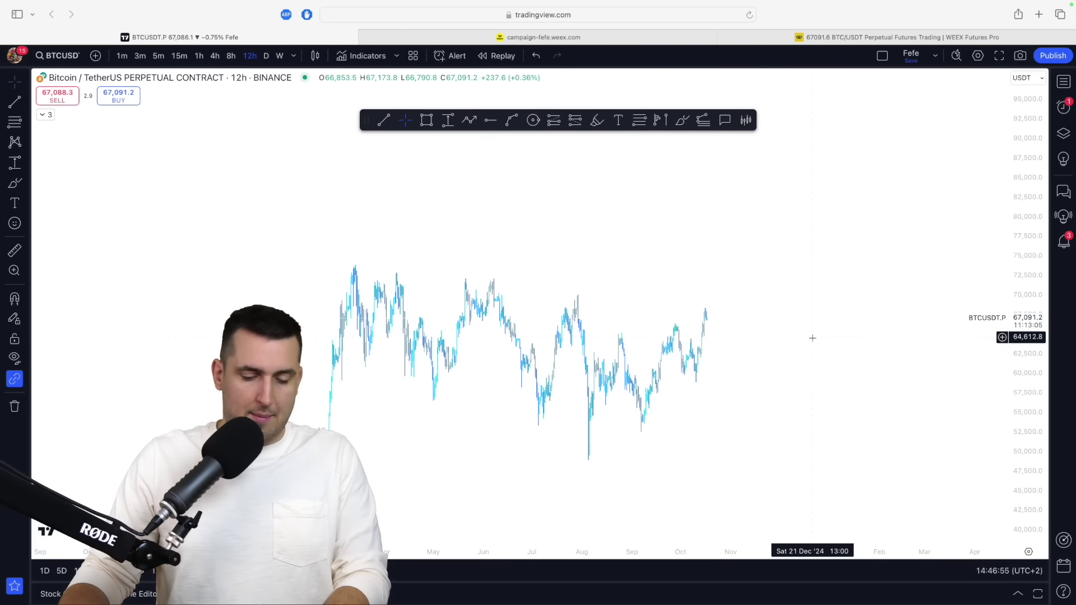
# Switch to the WEEX campaign page, look over the 10,000 USDT giveaway and glance at the BTC/USDT futures page.
pyautogui.click(481, 37)
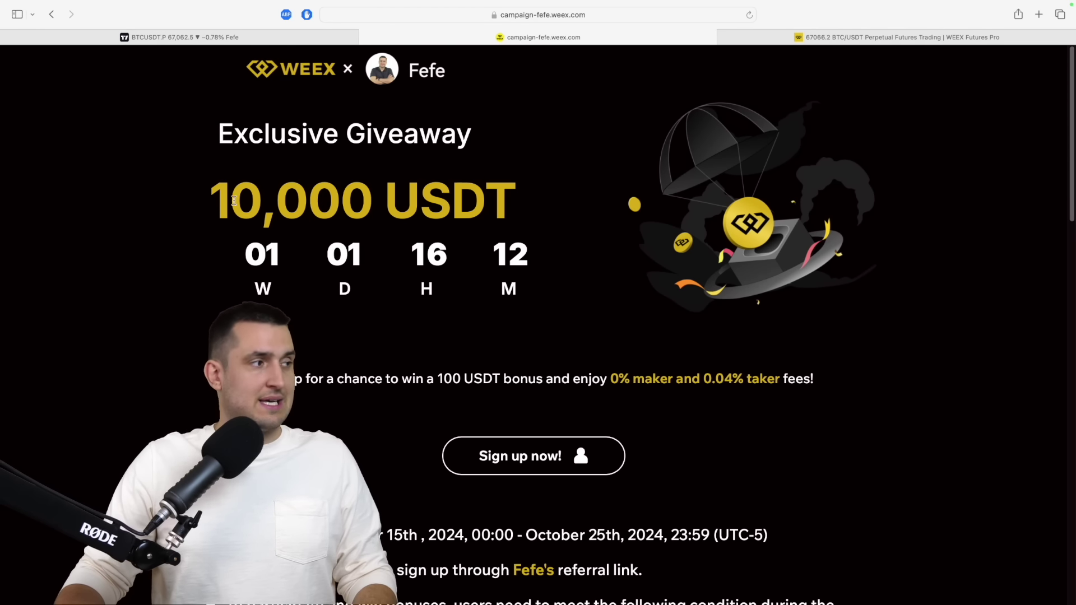
pyautogui.scroll(-3, 504, 300)
pyautogui.scroll(2, 380, 198)
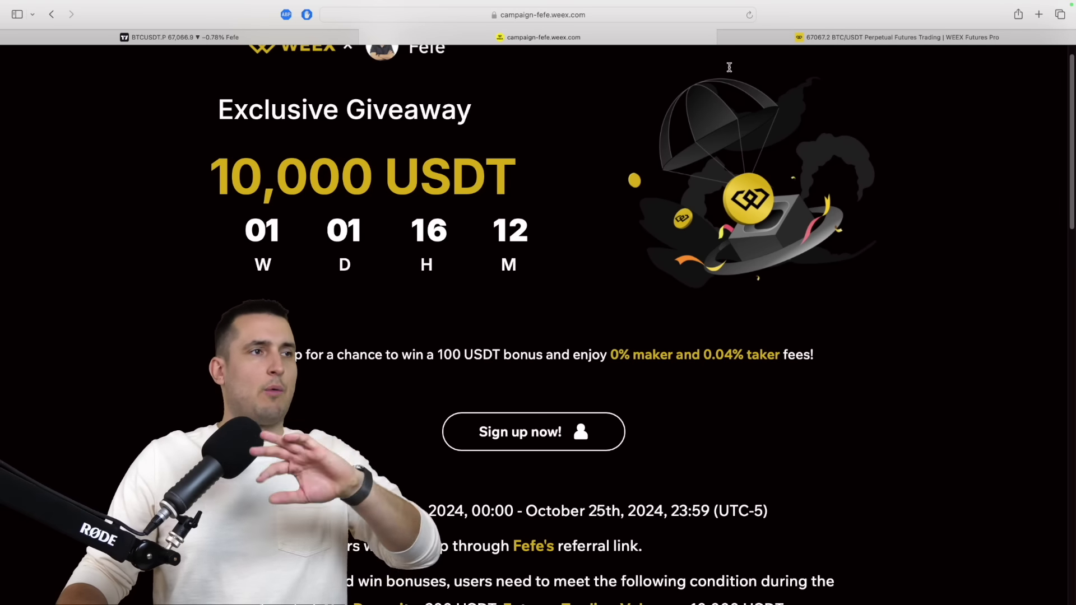
pyautogui.click(902, 37)
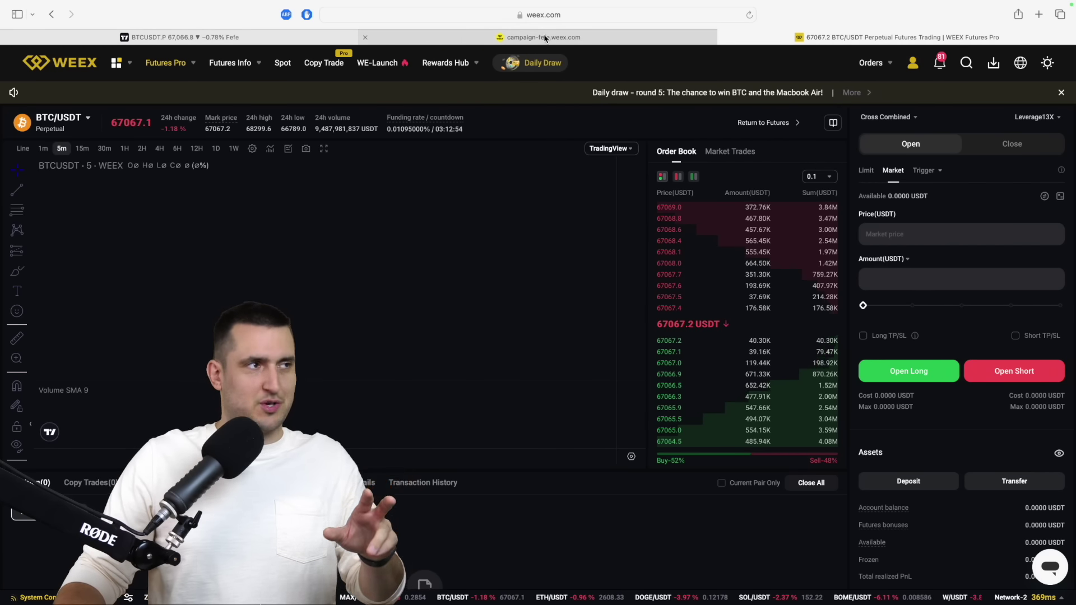
pyautogui.click(549, 35)
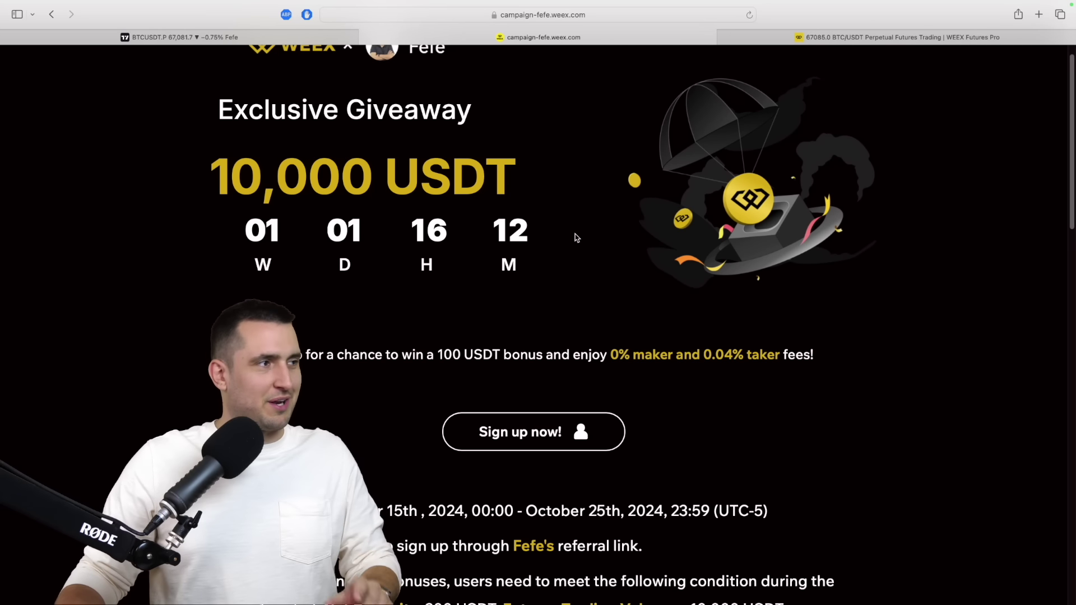
# Examine the giveaway's 100 USDT bonus, maker and taker fees, event period and participation conditions.
pyautogui.scroll(-1, 609, 229)
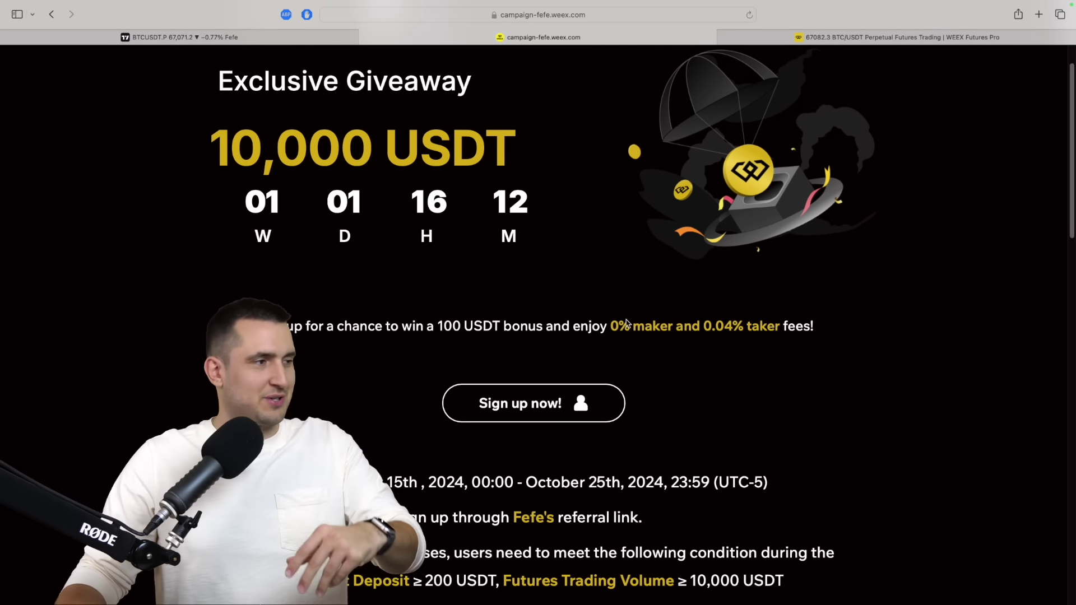
pyautogui.scroll(2, 412, 260)
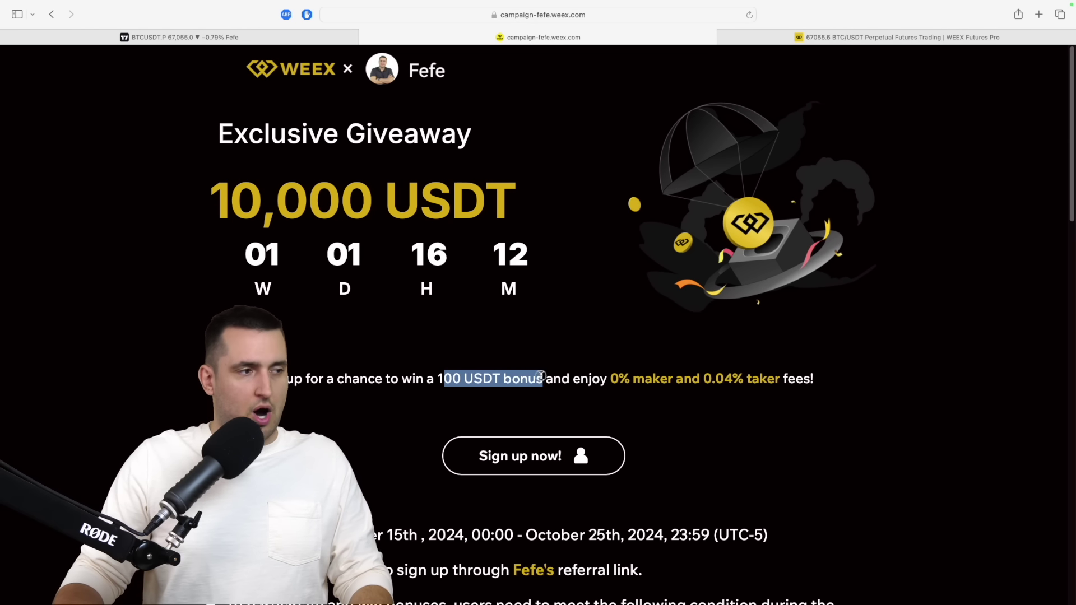
pyautogui.moveTo(616, 378); pyautogui.dragTo(621, 379)
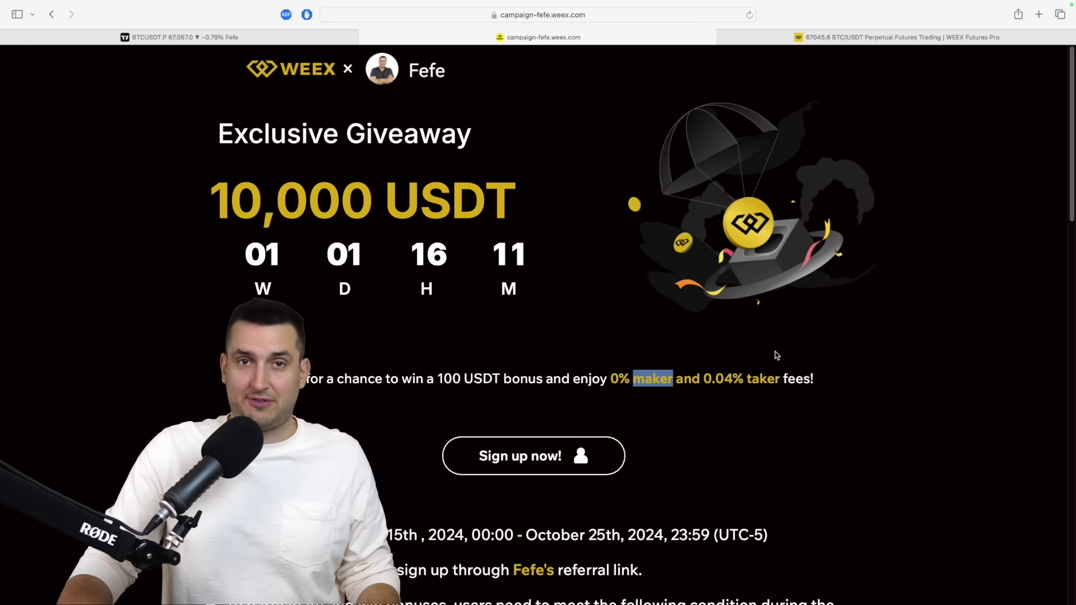
pyautogui.scroll(-5, 767, 350)
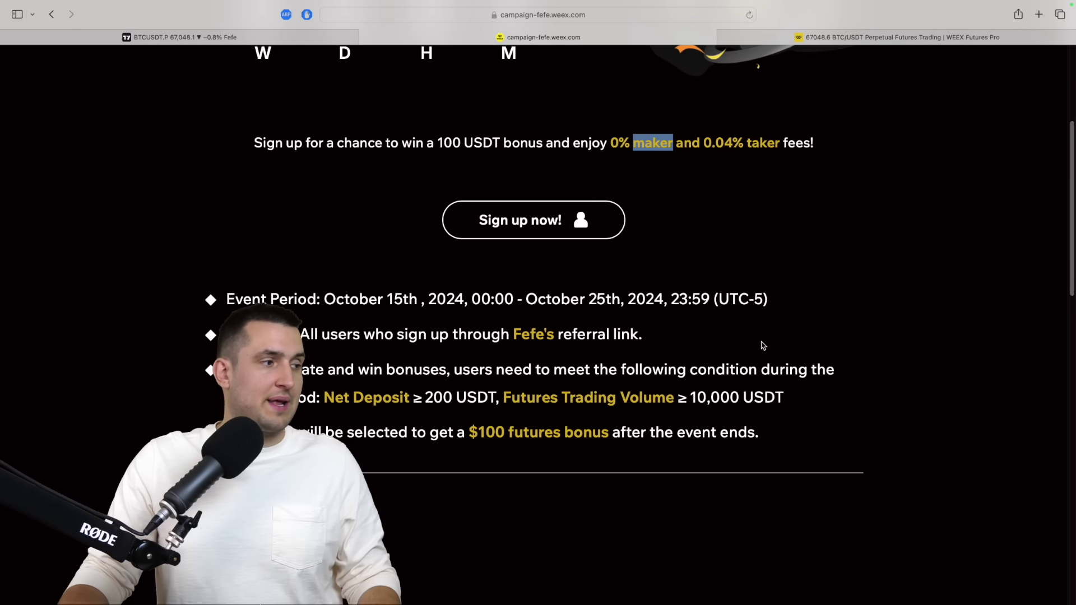
pyautogui.scroll(-1, 767, 347)
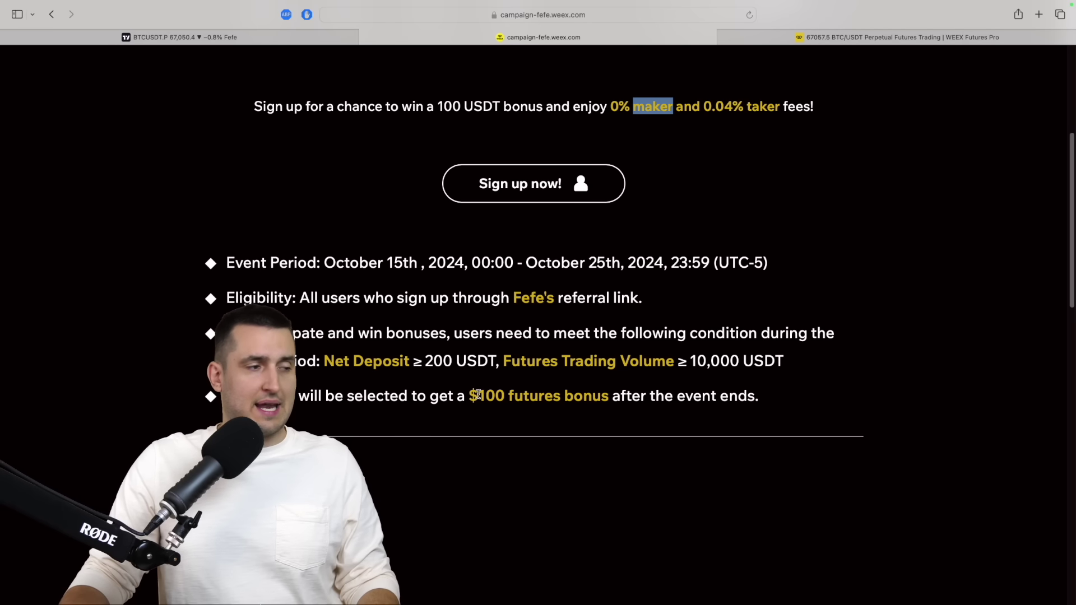
pyautogui.scroll(6, 553, 397)
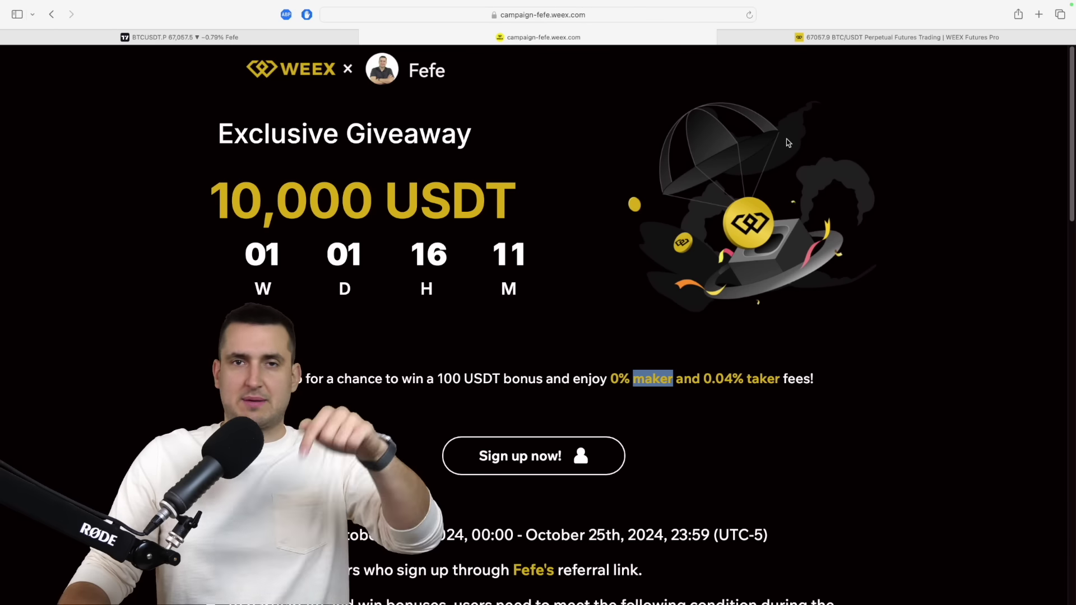
# Open the Daily Draw from the WEEX futures page and review its futures trading volume tasks.
pyautogui.click(827, 37)
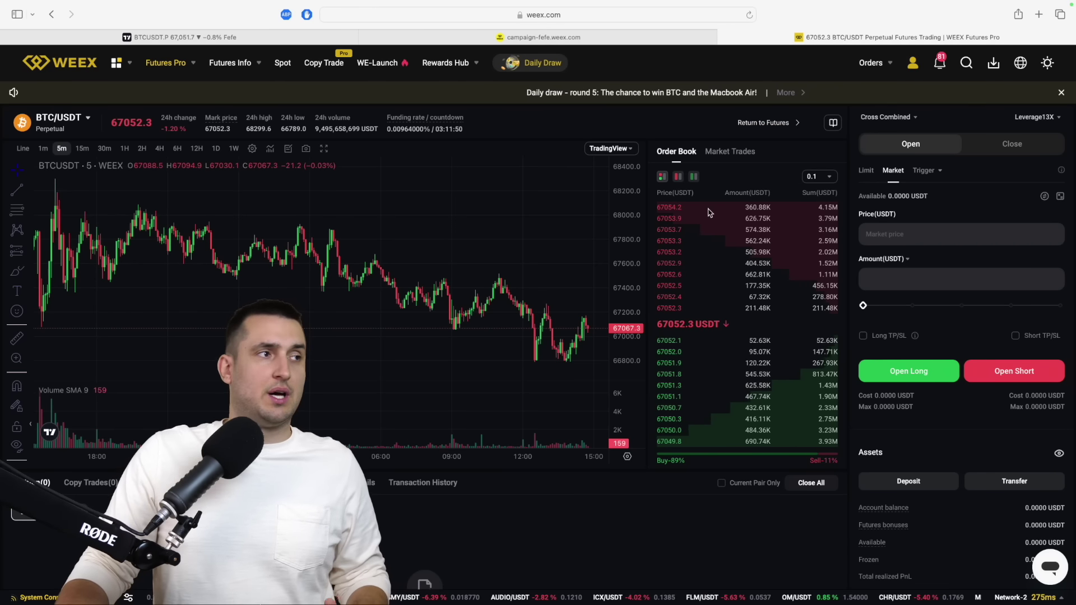
pyautogui.click(610, 148)
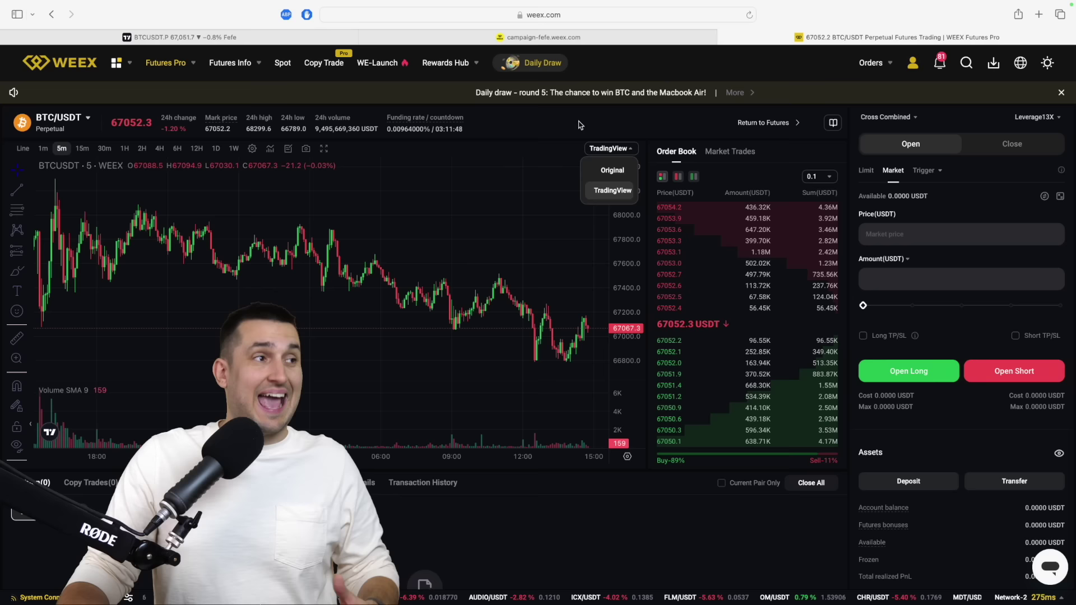
pyautogui.click(541, 63)
pyautogui.scroll(-3, 840, 269)
pyautogui.scroll(-6, 883, 296)
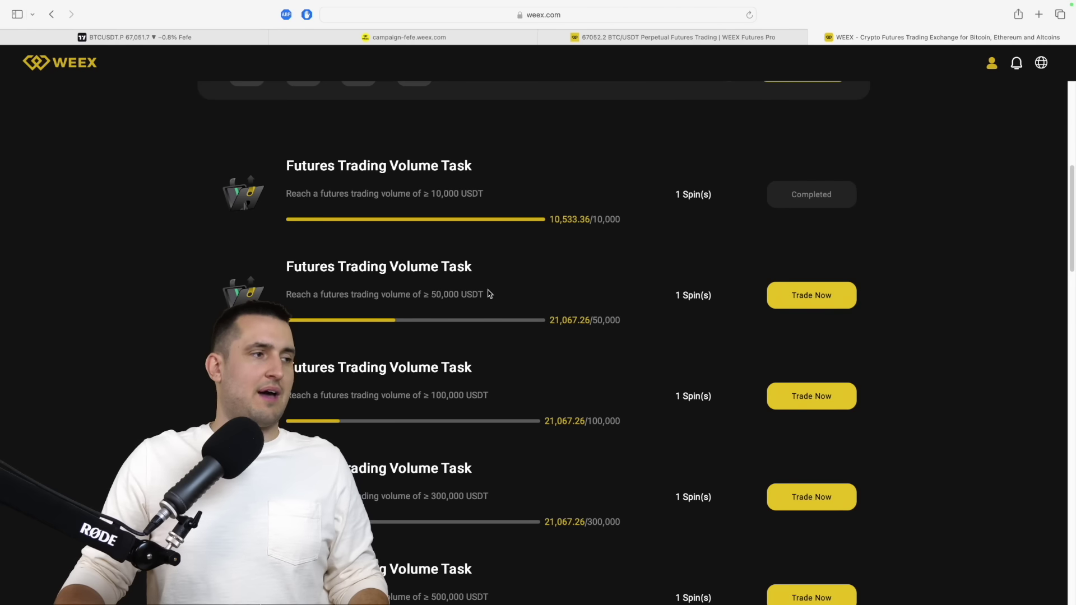
pyautogui.scroll(10, 650, 301)
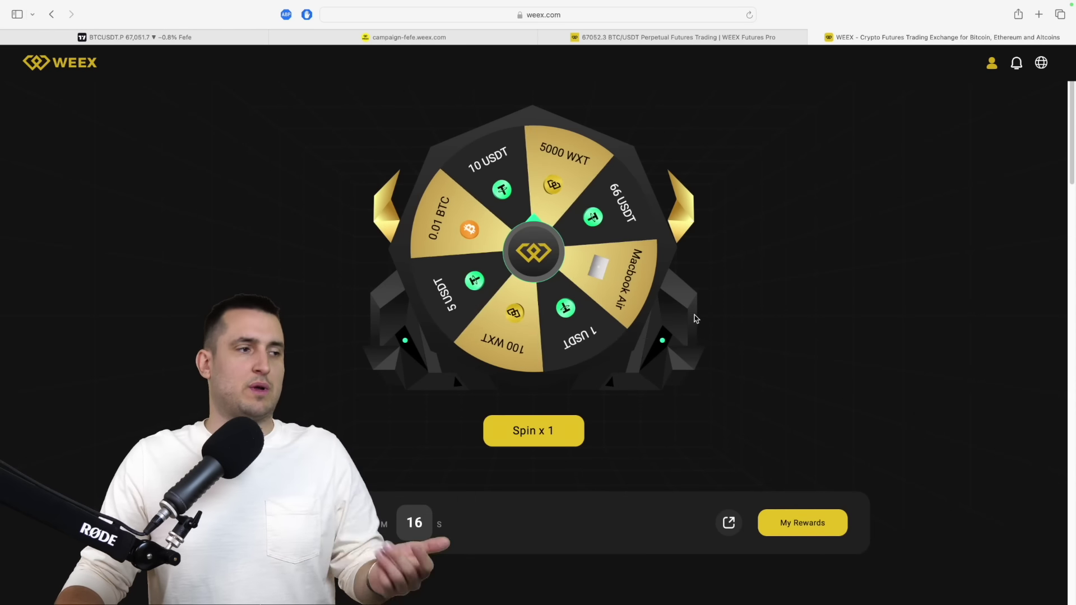
# Use the available spin on the Daily Draw prize wheel and dismiss the prize message.
pyautogui.scroll(-3, 642, 462)
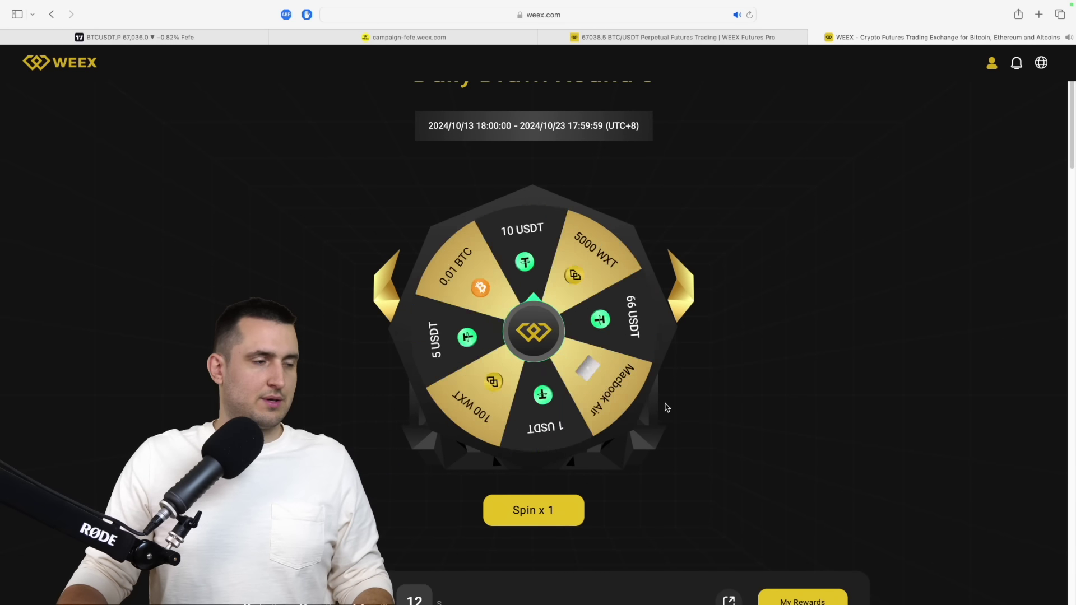
pyautogui.scroll(-1, 729, 394)
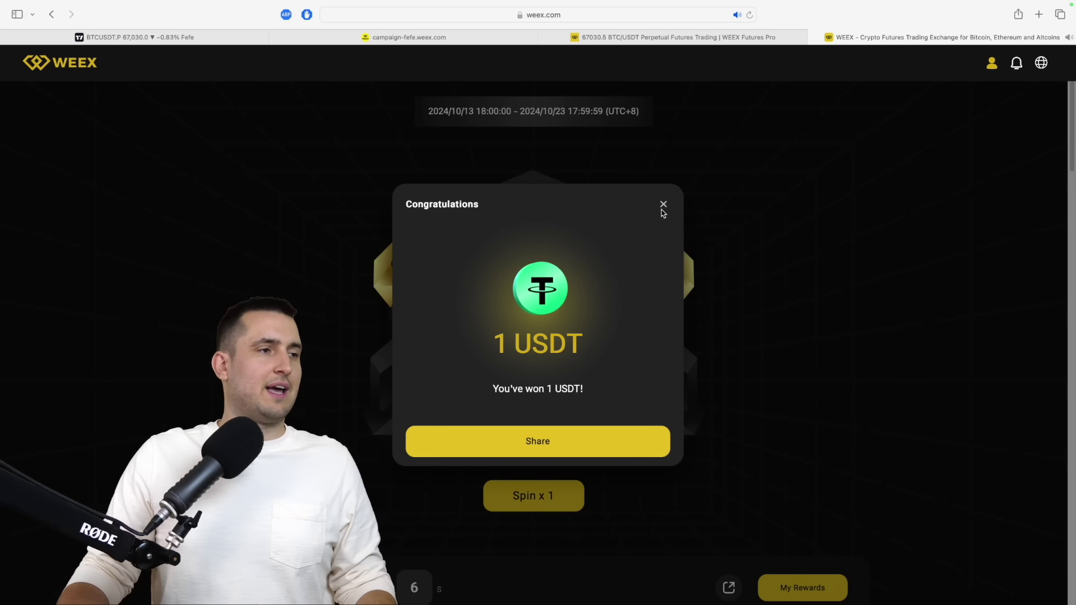
pyautogui.click(664, 206)
pyautogui.click(550, 489)
pyautogui.scroll(1, 698, 264)
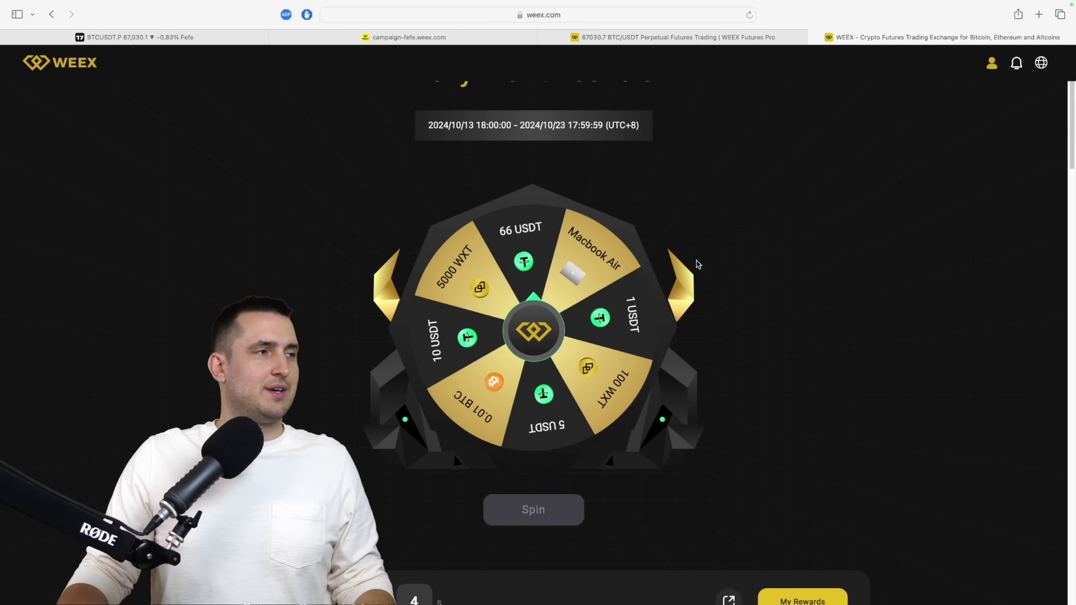
# Return to the BTC/USDT futures page and transfer all available USDT from Spot to Futures Pro.
pyautogui.click(723, 37)
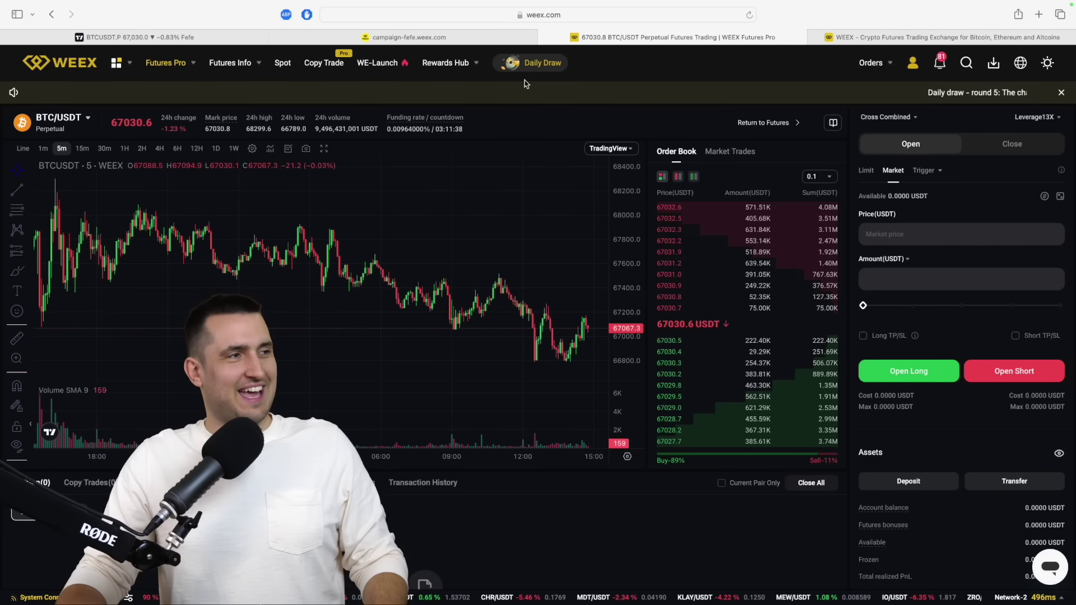
pyautogui.click(850, 40)
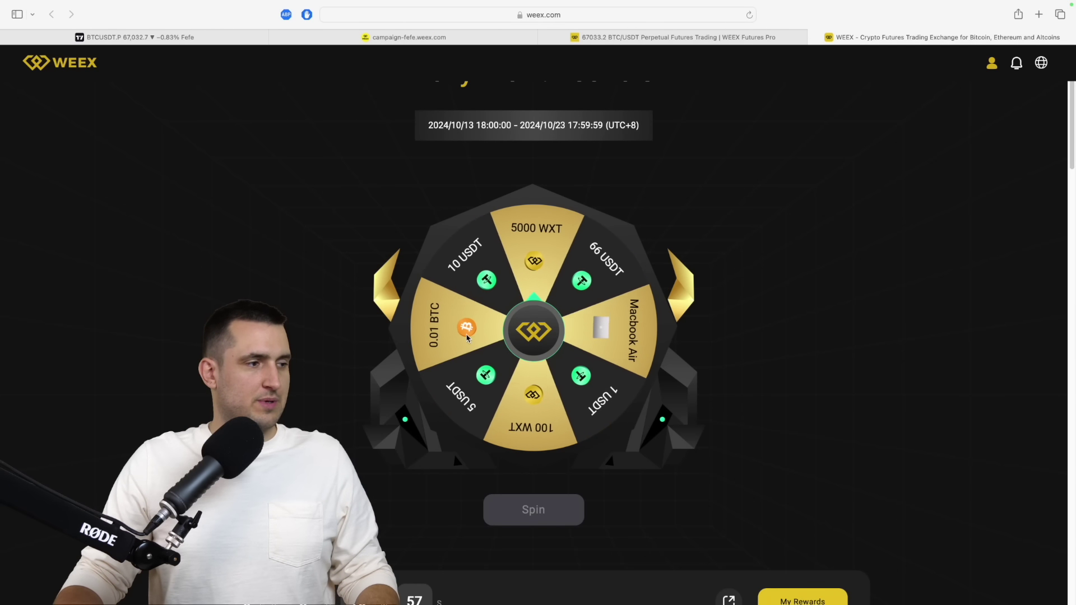
pyautogui.click(672, 37)
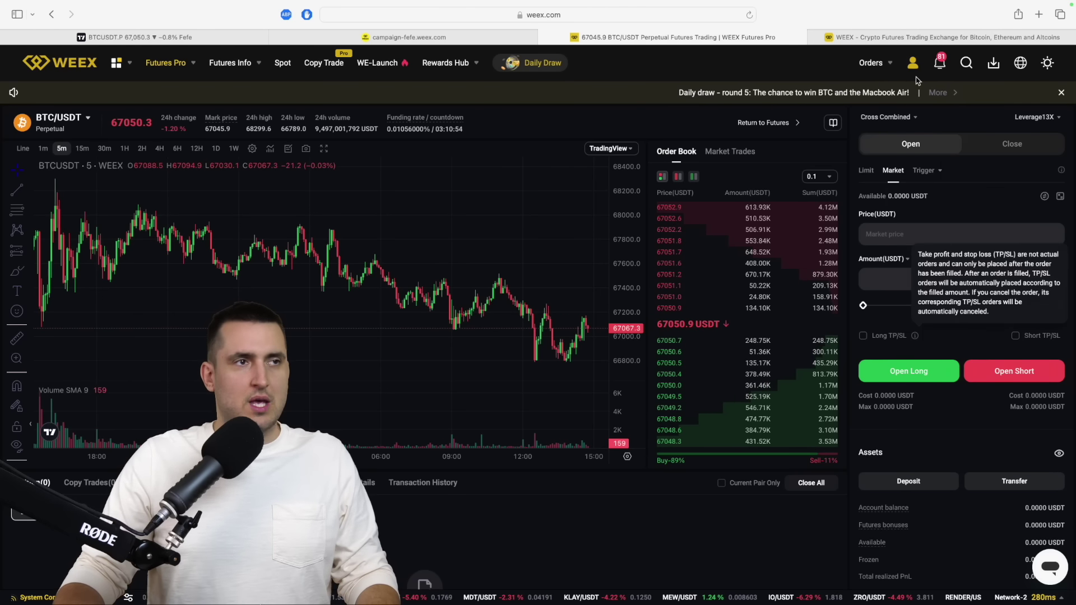
pyautogui.moveTo(912, 62)
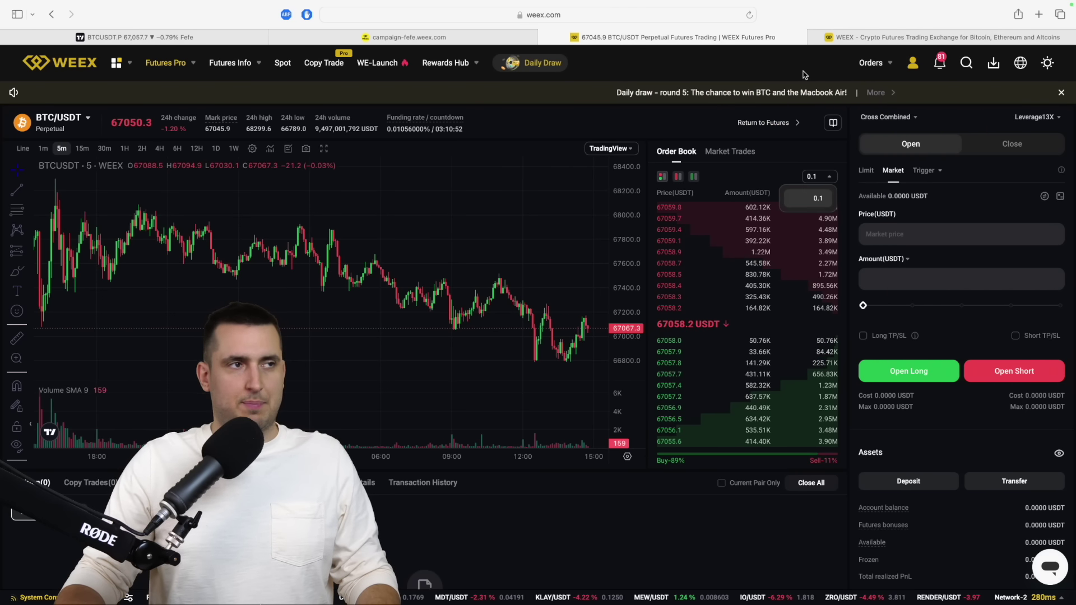
pyautogui.click(924, 169)
pyautogui.click(1014, 481)
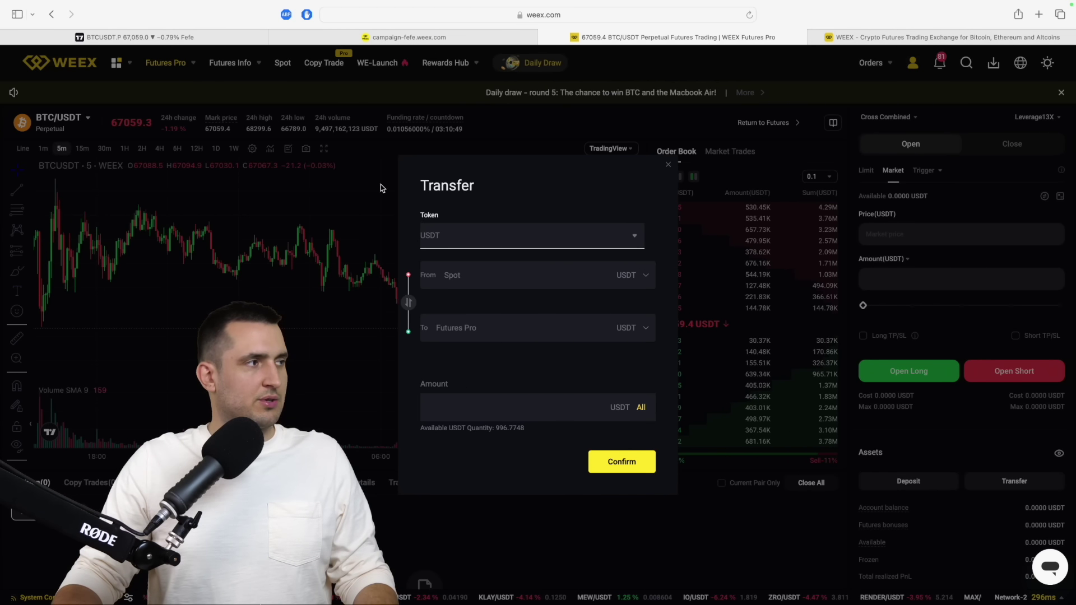
pyautogui.click(641, 408)
pyautogui.click(617, 465)
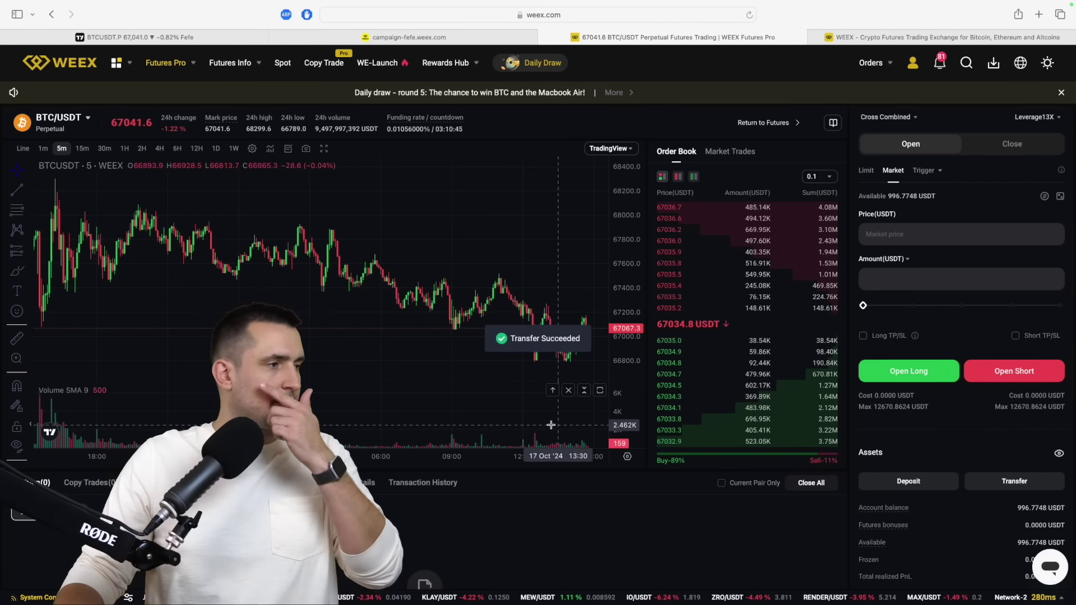
# Check the leverage adjustment options for the BTC/USDT perpetual and leave the leverage as it is.
pyautogui.scroll(-5, 449, 327)
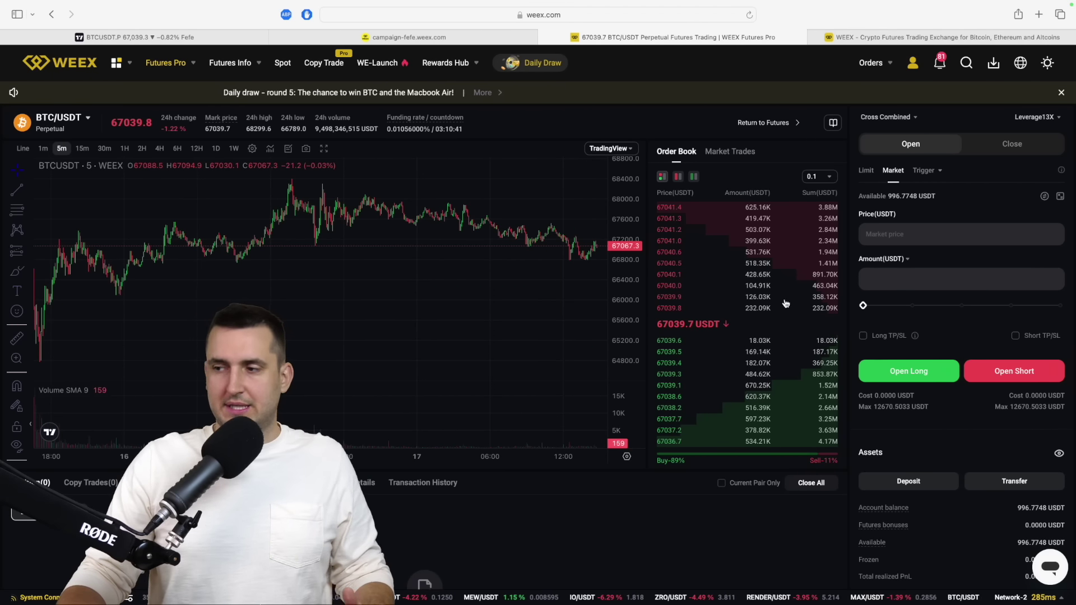
pyautogui.moveTo(925, 170)
pyautogui.click(1035, 116)
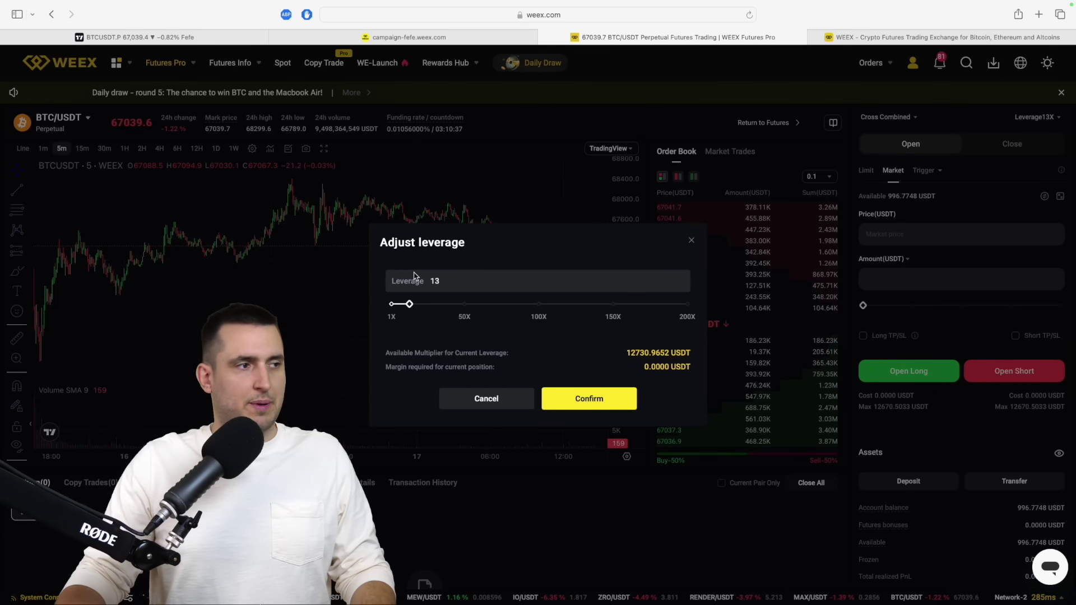
pyautogui.click(691, 241)
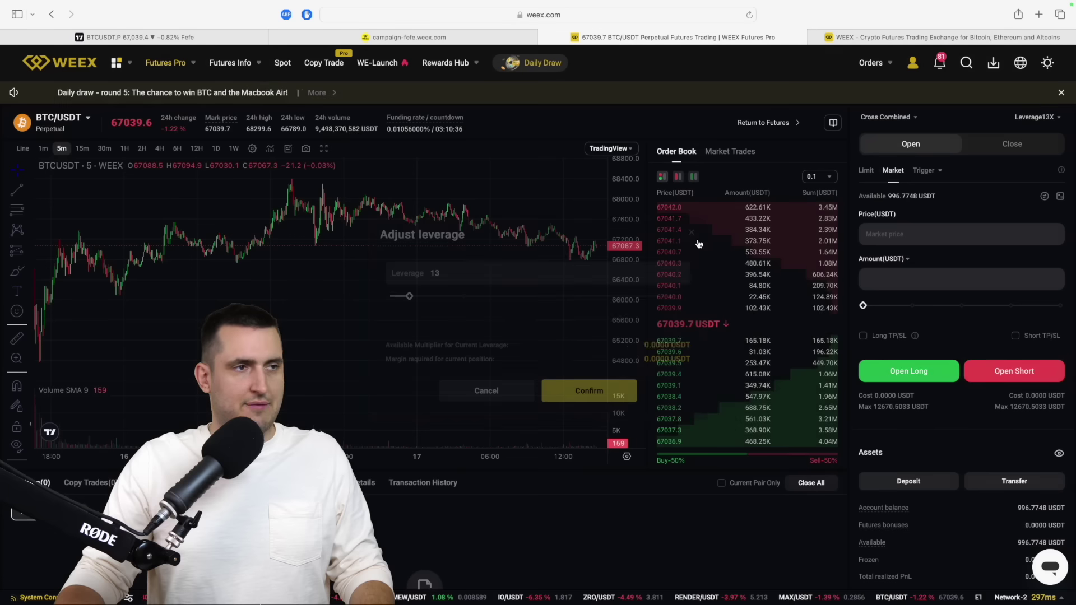
# Review the limit, market and trigger order types in the BTC/USDT order form, leaving market selected.
pyautogui.click(866, 170)
pyautogui.click(893, 172)
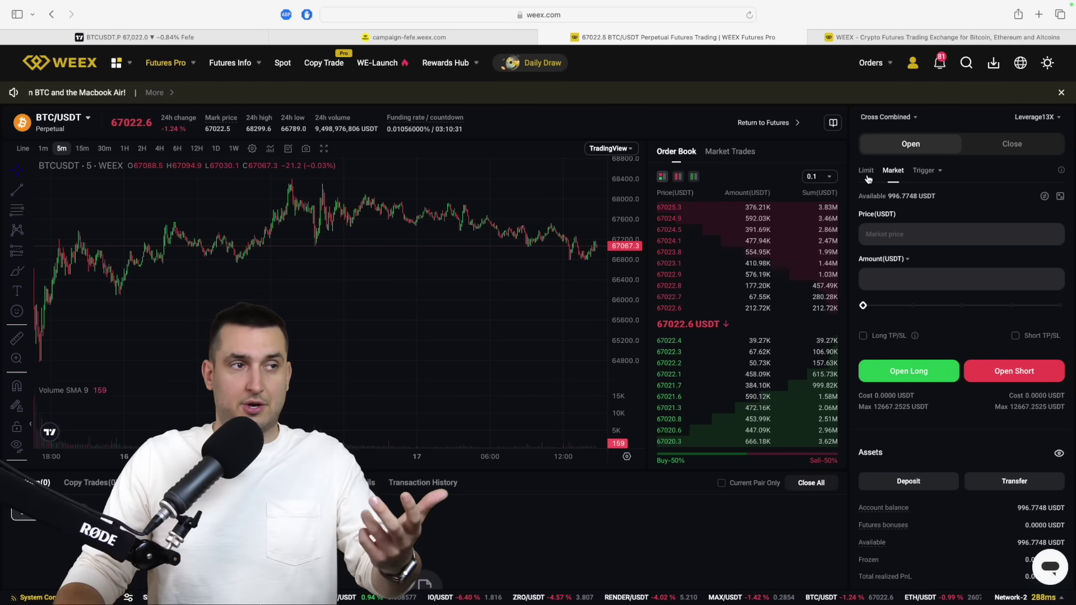
pyautogui.click(925, 170)
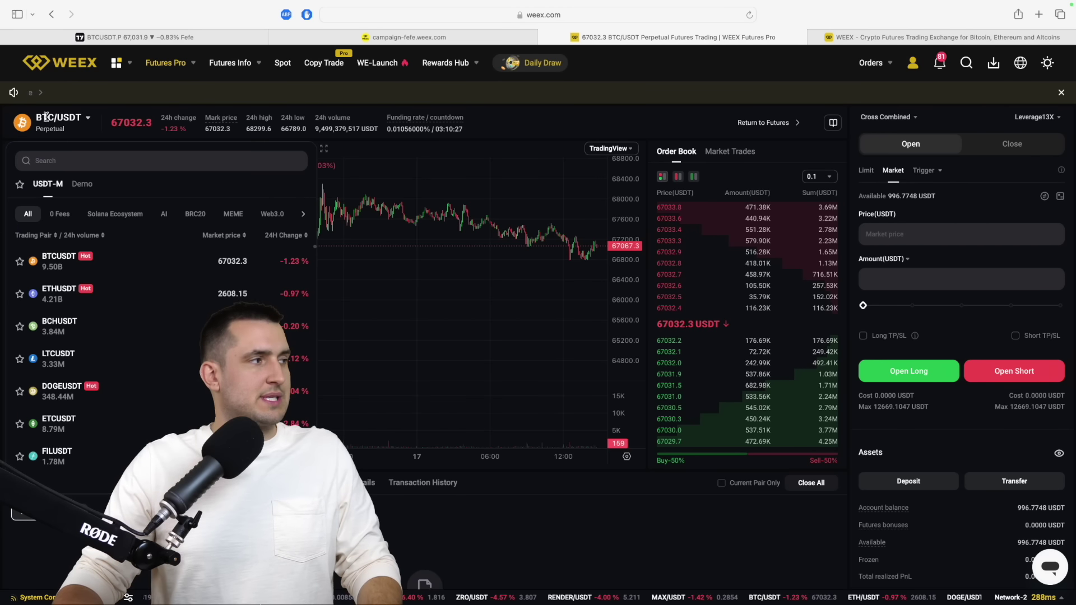
# Set the BTC/USDT perpetual leverage to 3X and confirm Cross with Combined as the margin mode.
pyautogui.click(1038, 118)
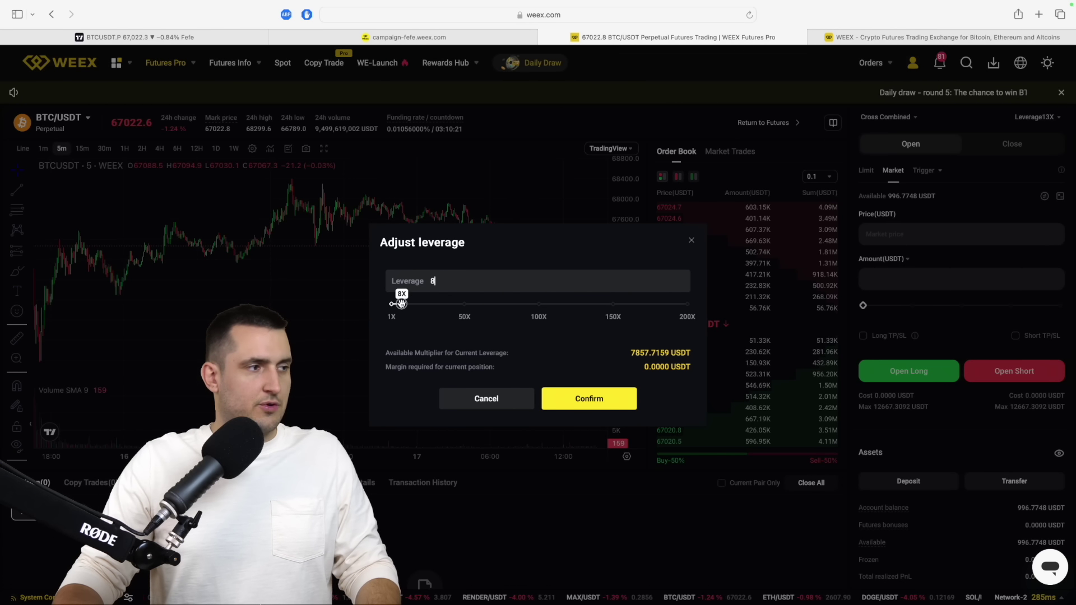
pyautogui.moveTo(401, 303); pyautogui.dragTo(415, 304)
pyautogui.write('3')
pyautogui.click(583, 401)
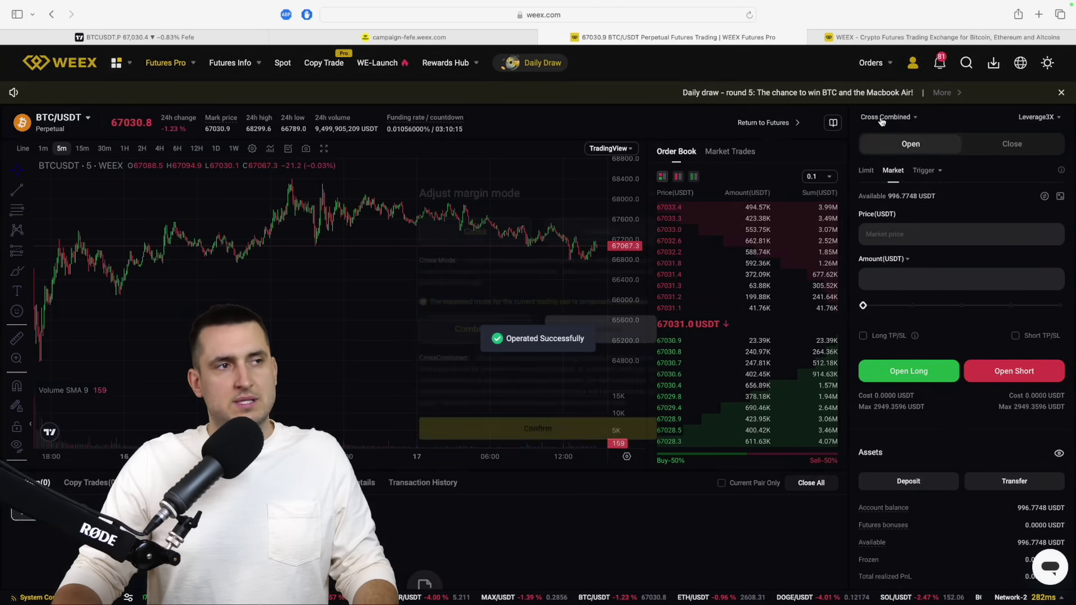
pyautogui.click(884, 118)
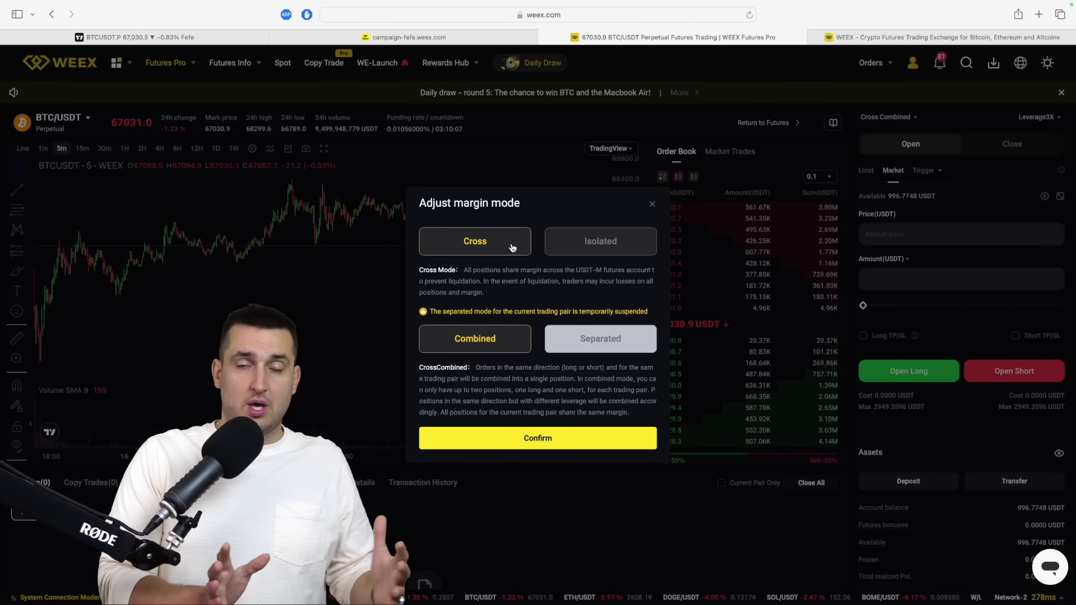
pyautogui.click(547, 439)
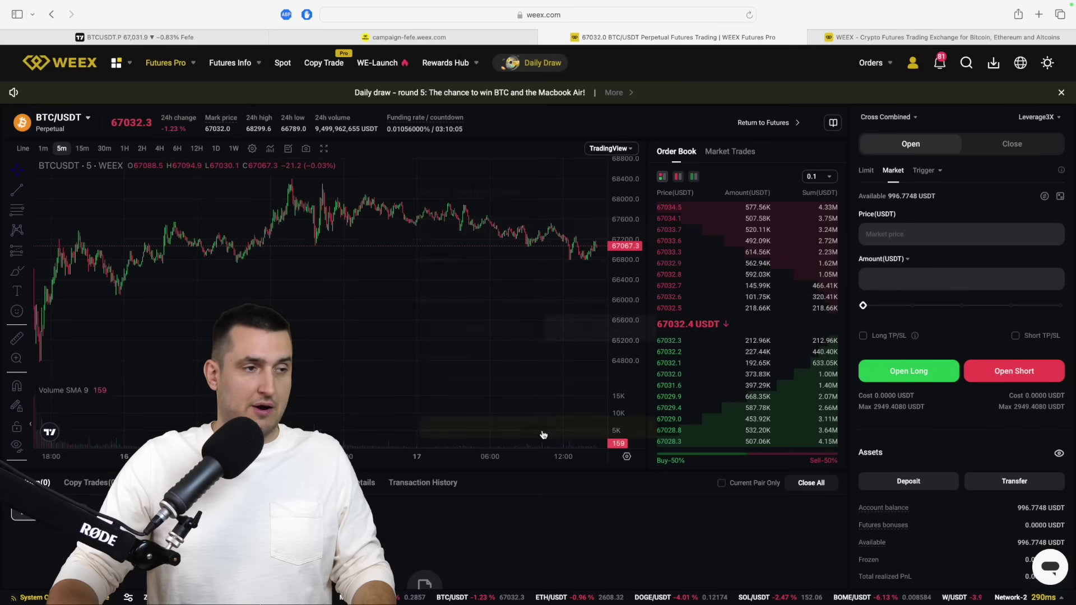
pyautogui.moveTo(882, 204); pyautogui.dragTo(936, 204)
pyautogui.click(941, 204)
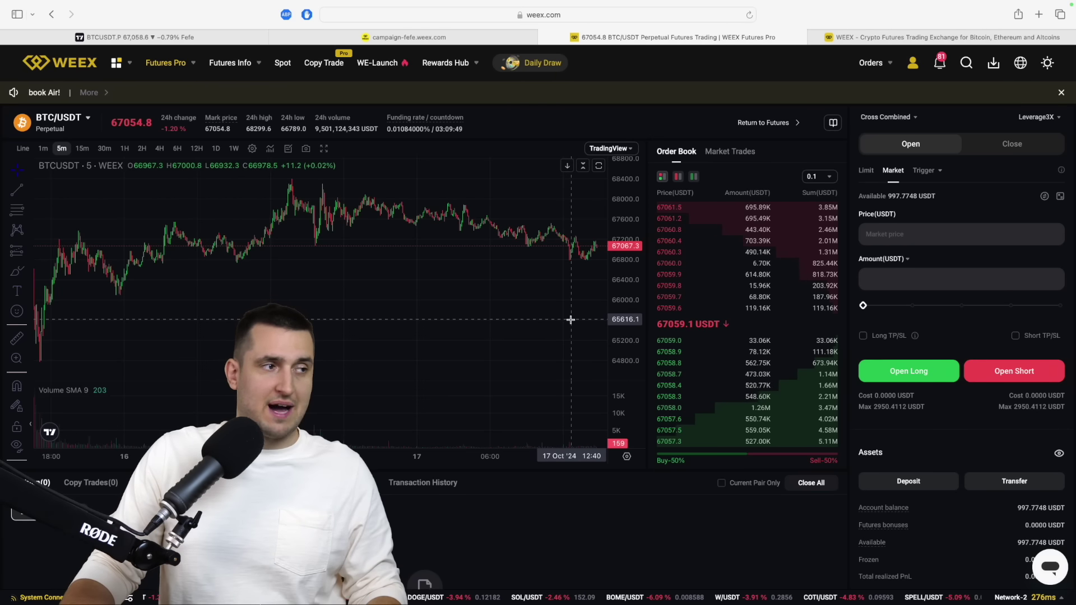
pyautogui.scroll(-5, 501, 300)
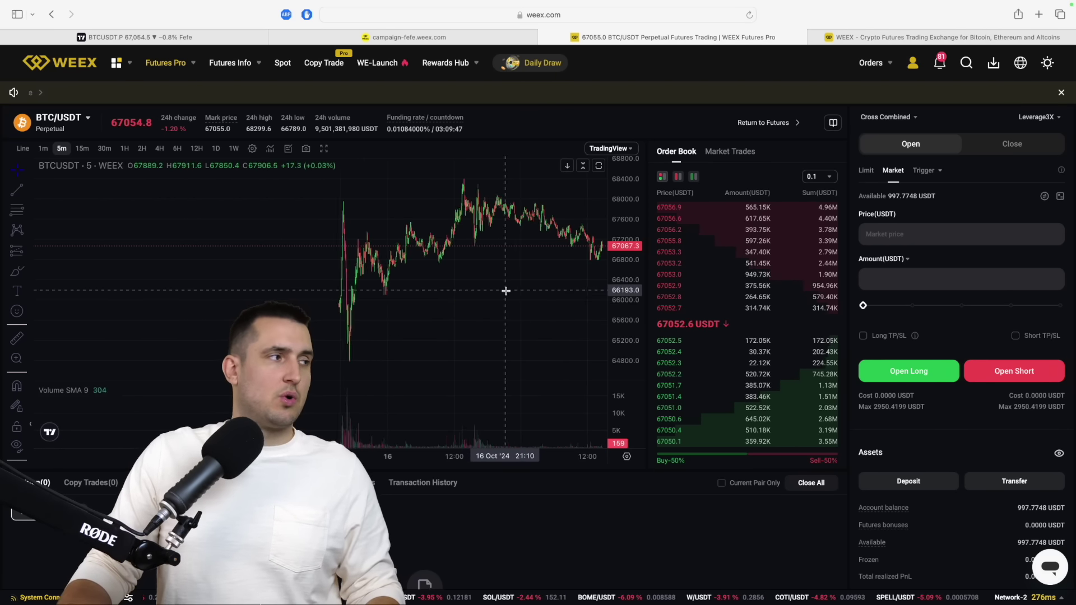
# On the TradingView chart, draw a price range about 7% down from Bitcoin's latest price and mark a horizontal line at about 62,100.
pyautogui.click(189, 34)
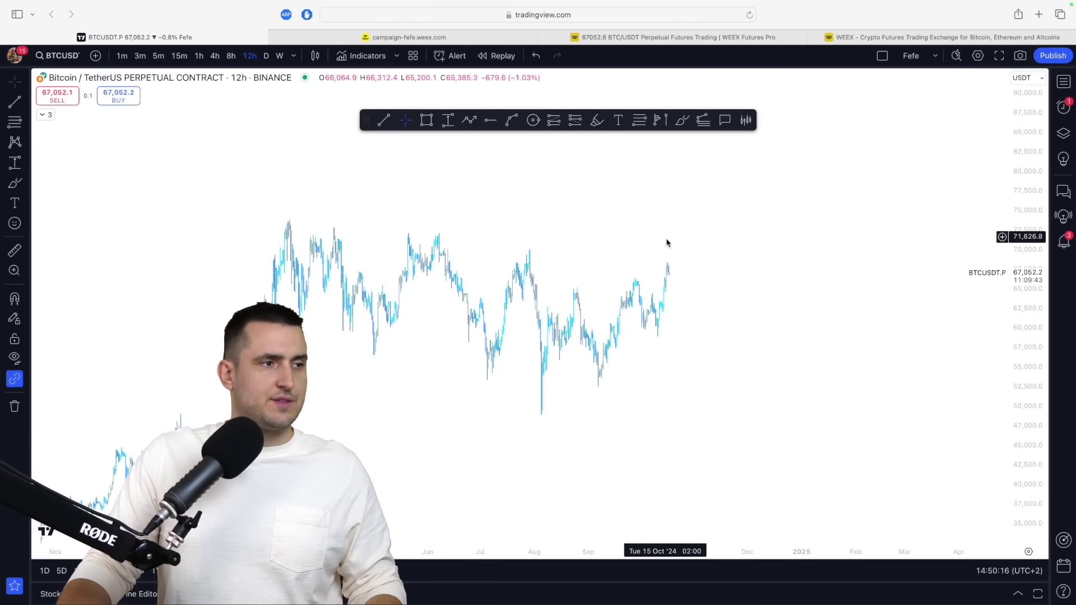
pyautogui.click(448, 120)
pyautogui.click(669, 273)
pyautogui.click(674, 310)
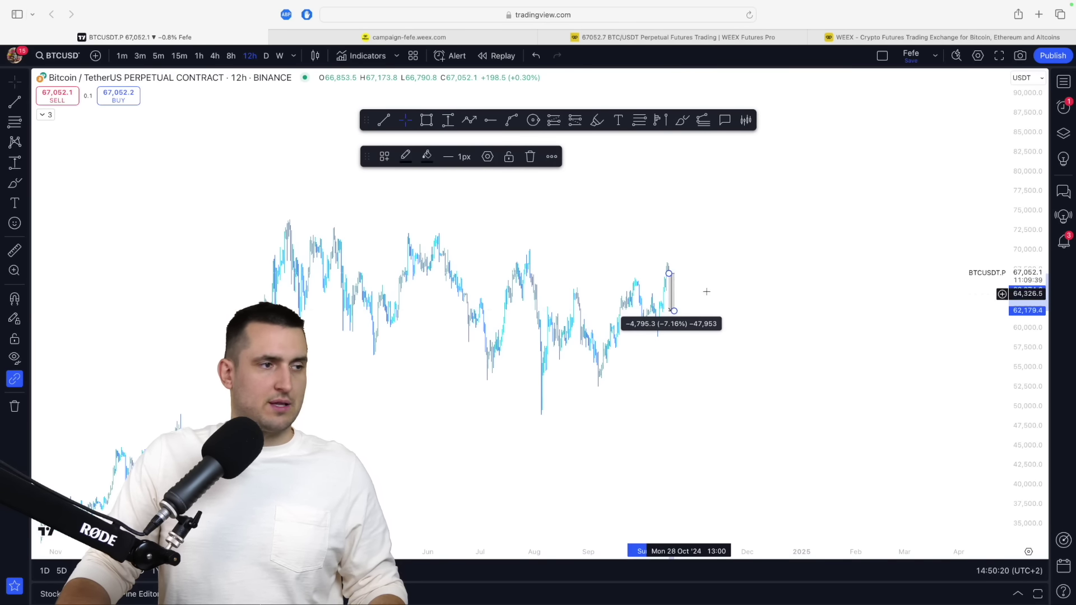
pyautogui.click(683, 314)
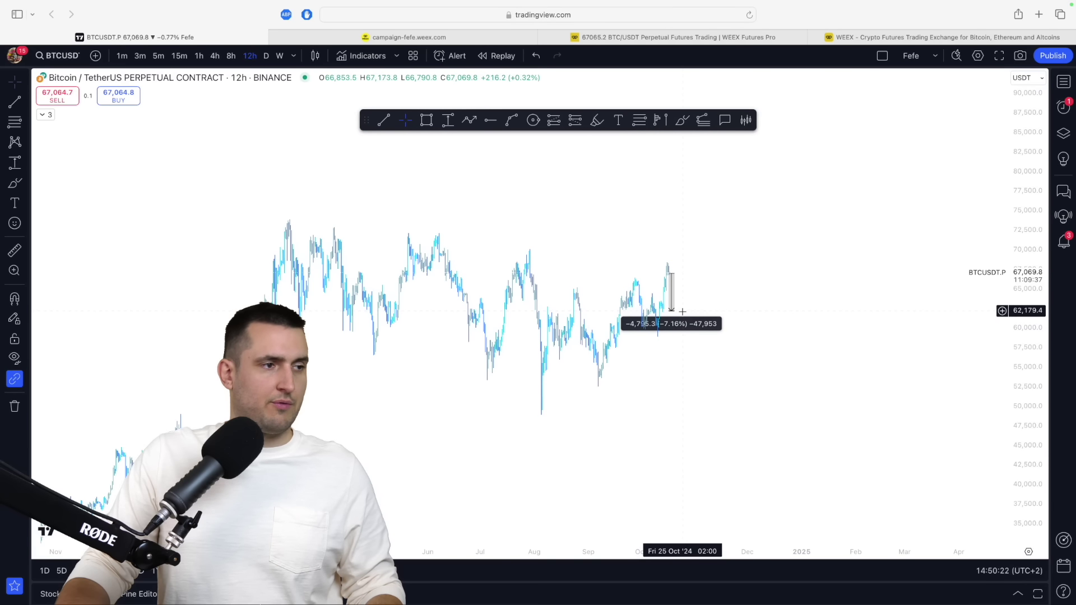
pyautogui.click(685, 269)
pyautogui.click(686, 283)
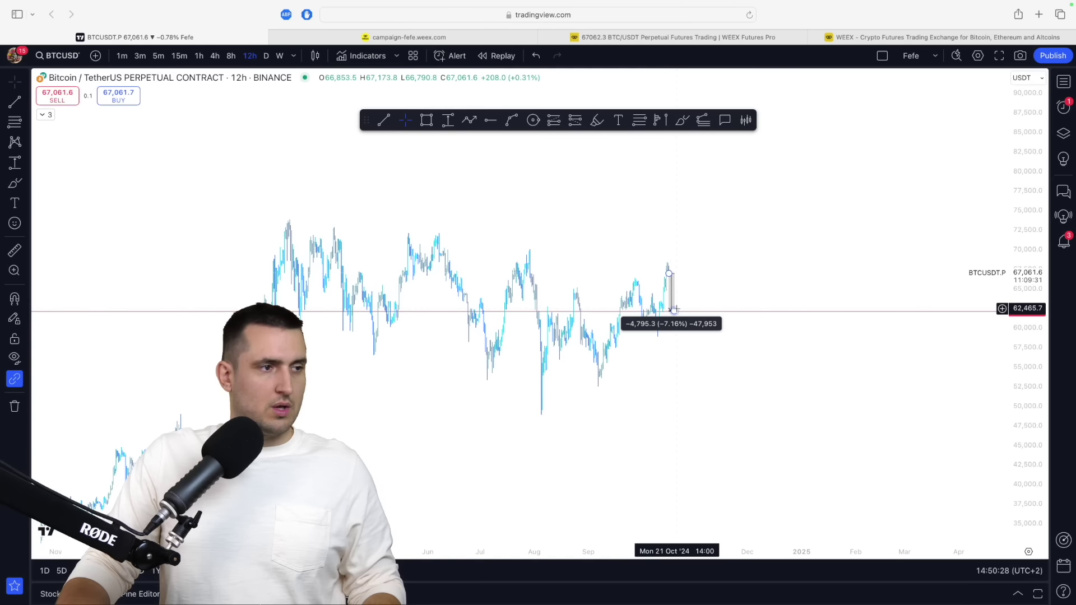
# Extend the price range to a drop of about 14% and add a horizontal line at about 57,300.
pyautogui.moveTo(671, 311); pyautogui.dragTo(680, 349)
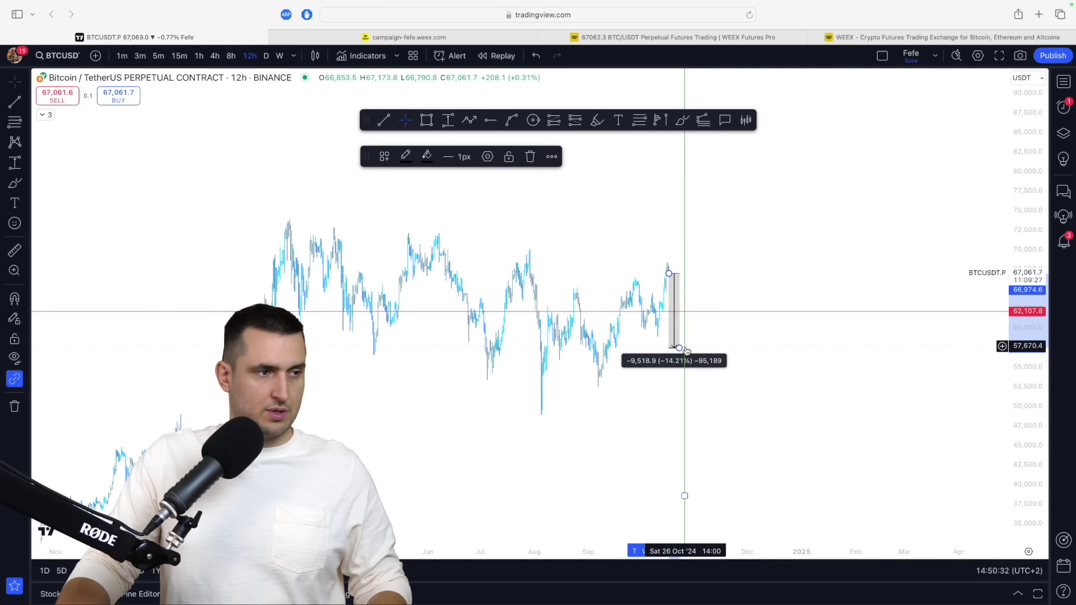
pyautogui.click(687, 348)
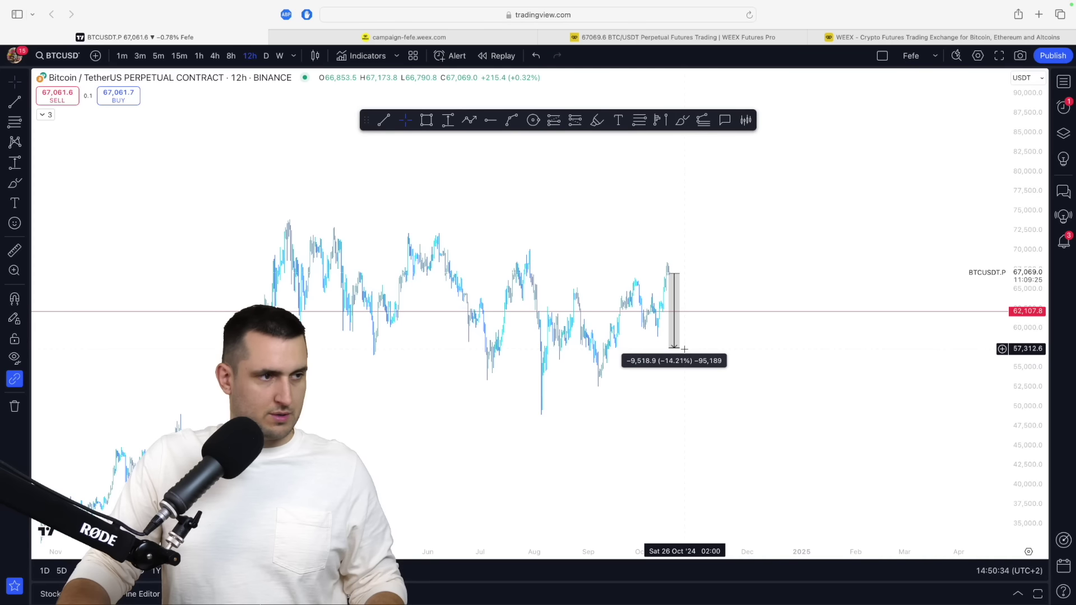
pyautogui.hotkey('alt', 'h')
# Extend the price range to a drop of about 23% and add a horizontal line at about 52,000.
pyautogui.moveTo(675, 348); pyautogui.dragTo(679, 395)
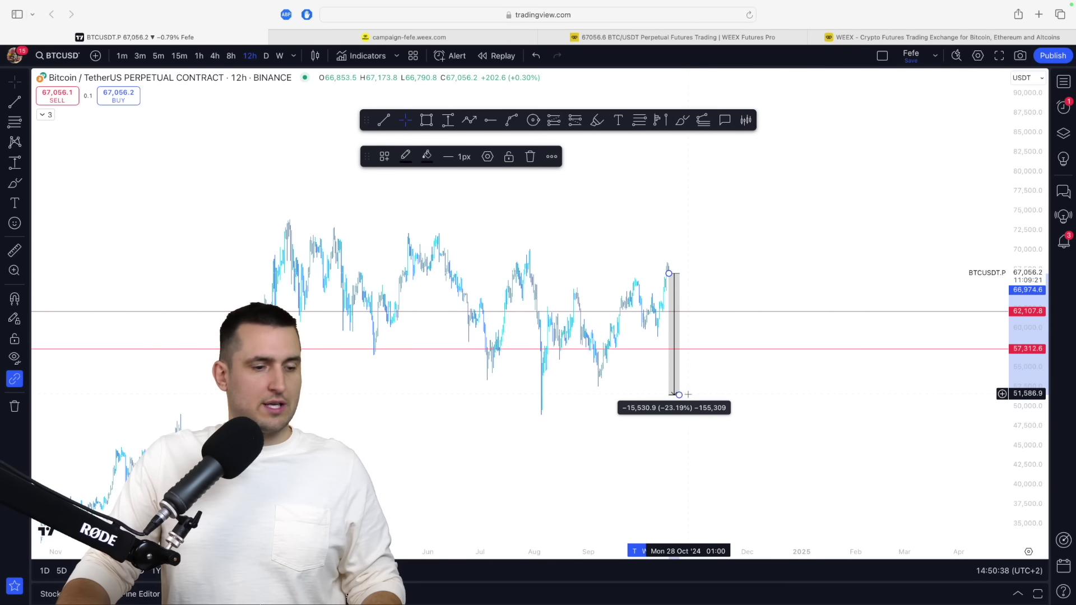
pyautogui.hotkey('alt', 'h')
pyautogui.click(718, 371)
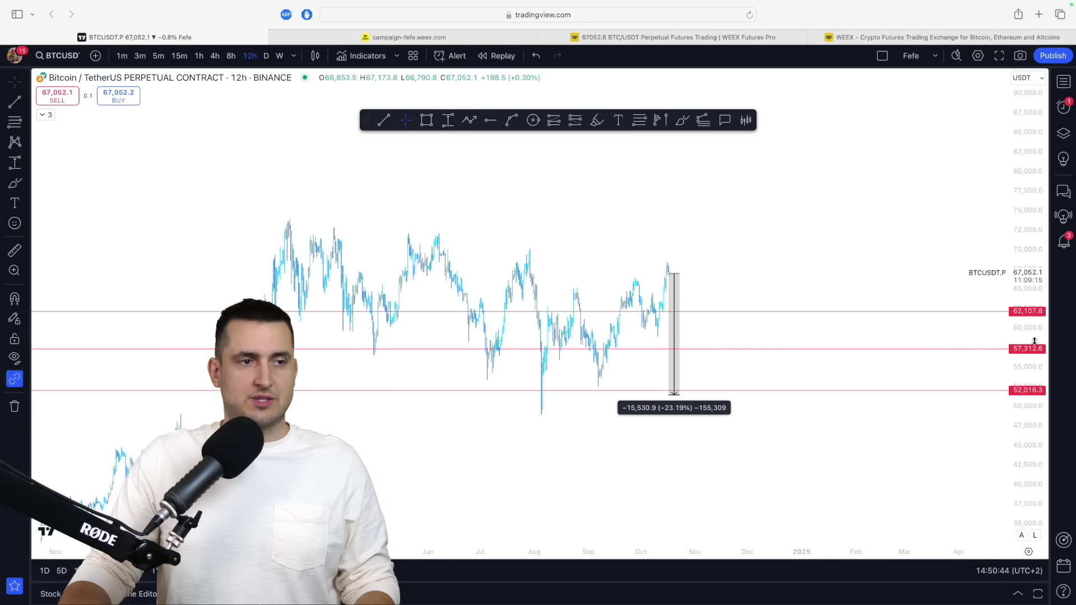
# Switch to the WEEX futures page, choose a limit order and set its price to 62100 USDT, matching the highest marked line.
pyautogui.click(615, 37)
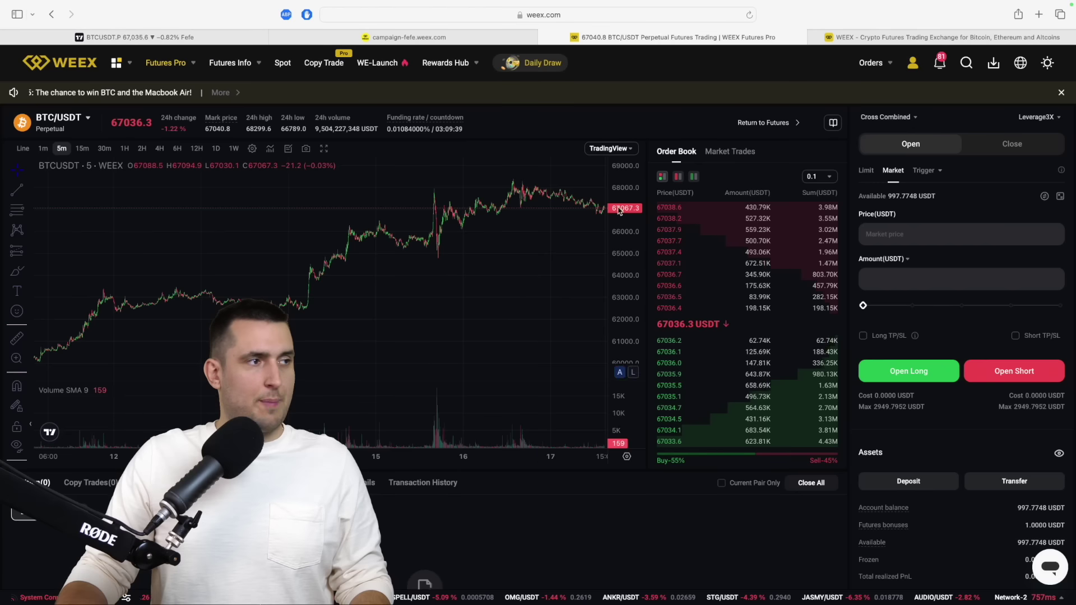
pyautogui.click(868, 171)
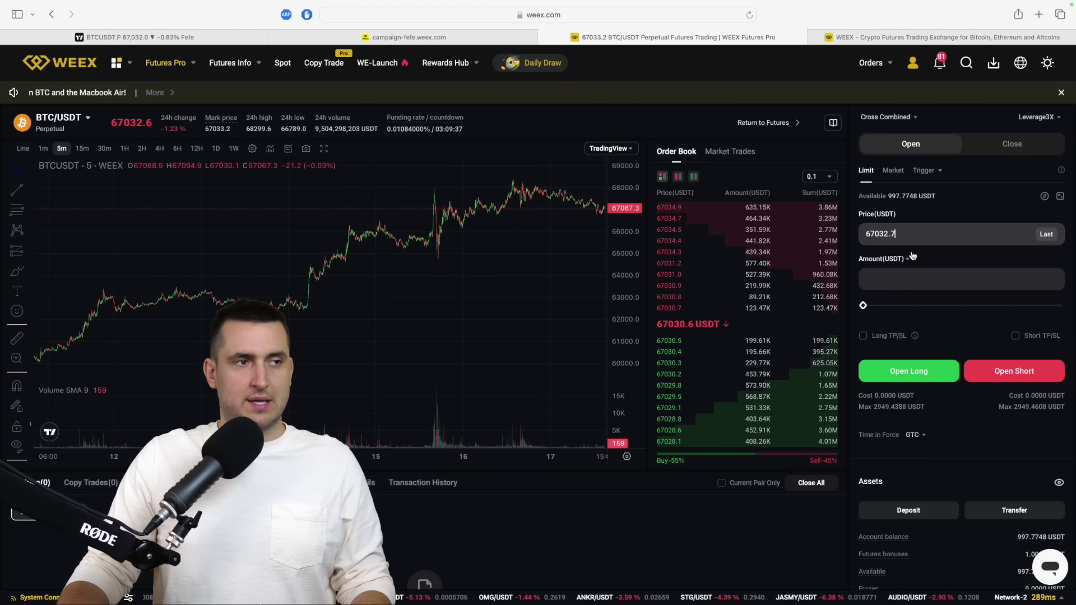
pyautogui.moveTo(875, 234); pyautogui.dragTo(921, 232)
pyautogui.press('BackSpace')
pyautogui.press('BackSpace')
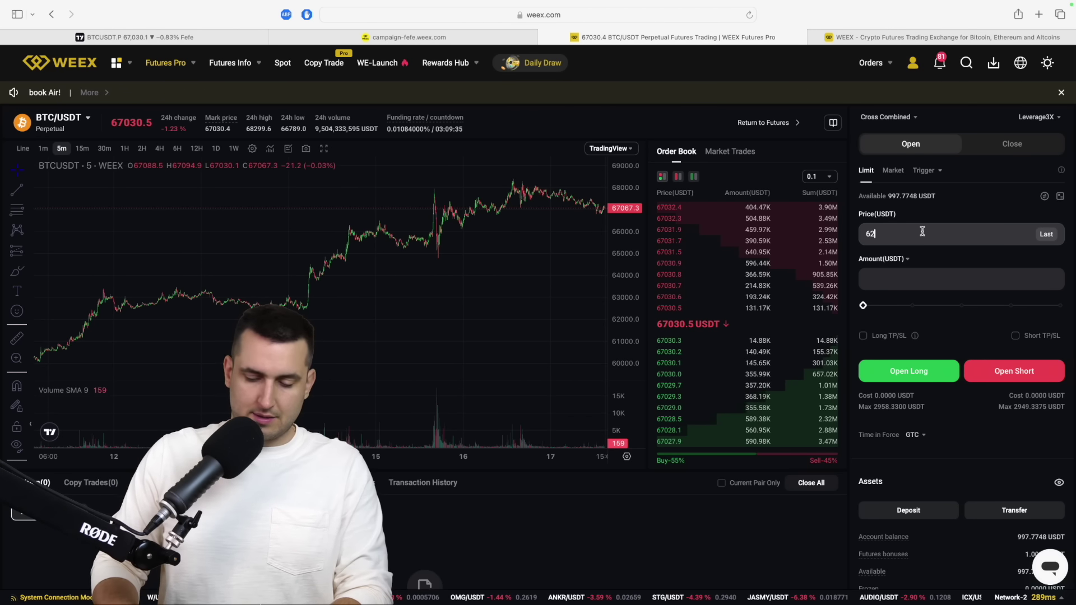
pyautogui.write('2100')
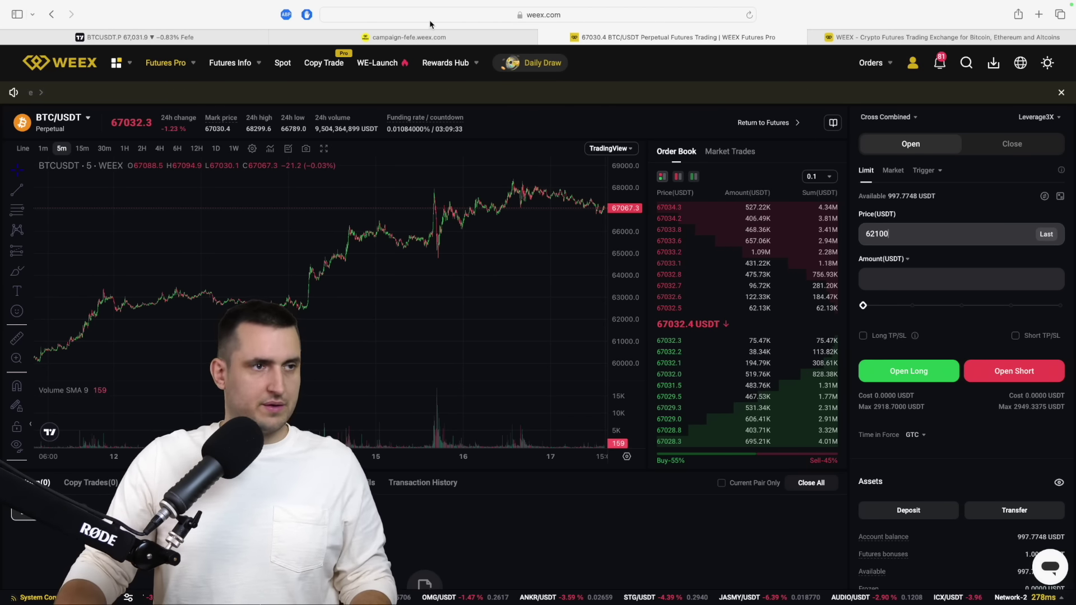
pyautogui.click(169, 37)
pyautogui.click(731, 37)
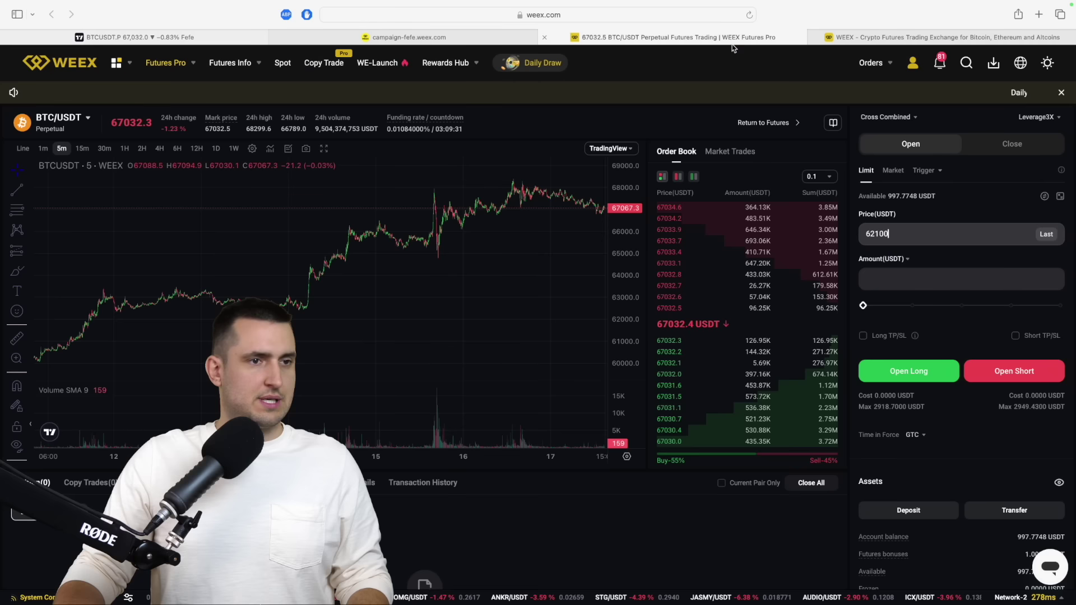
# Set the order amount to 13% of the available balance and place the long limit order at 62100 USDT.
pyautogui.click(892, 280)
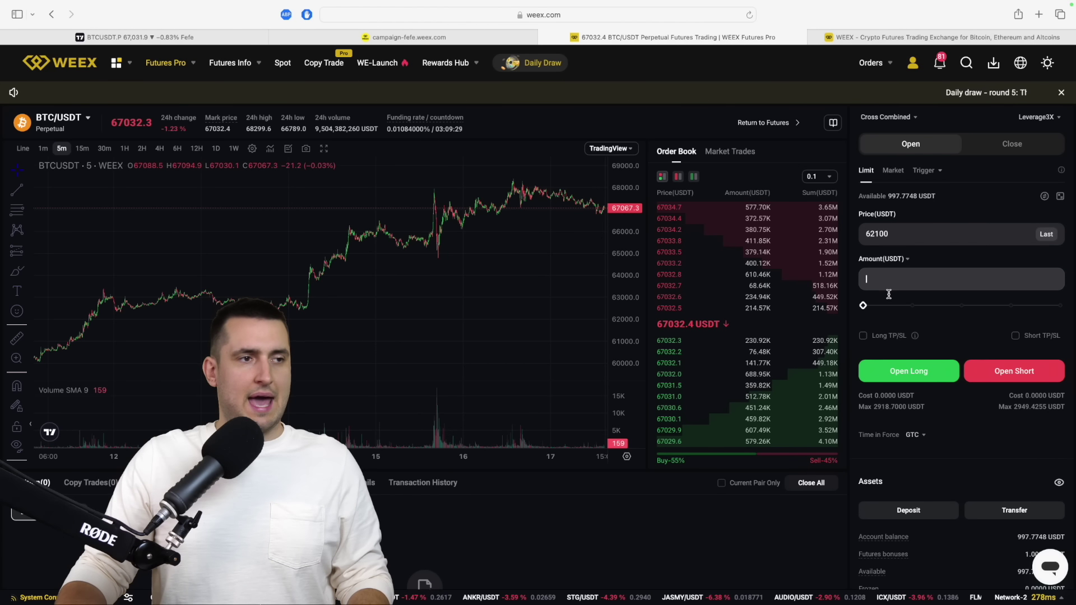
pyautogui.moveTo(863, 305); pyautogui.dragTo(889, 306)
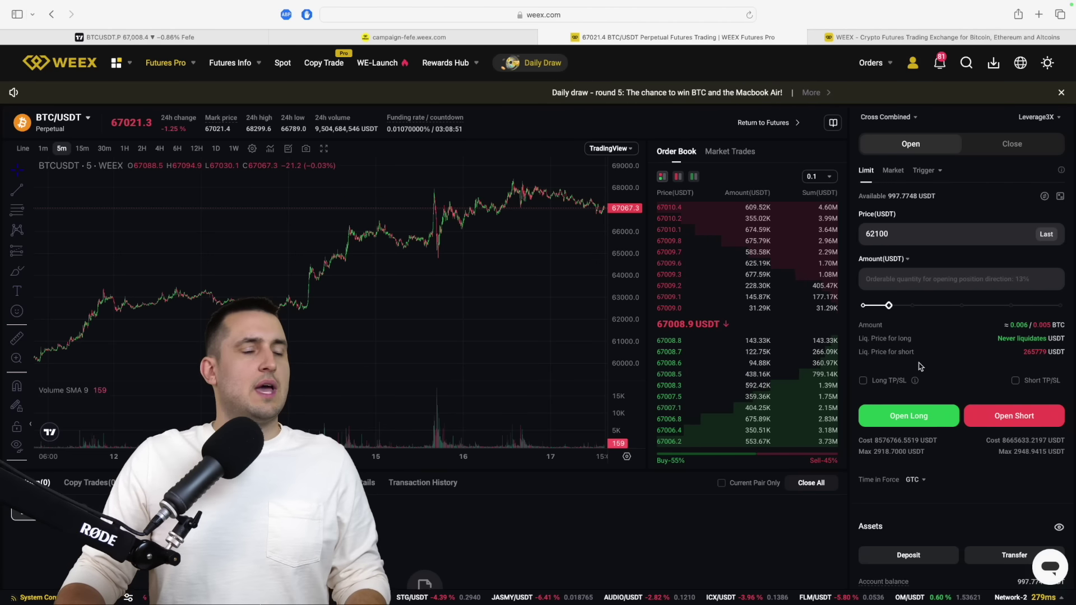
pyautogui.click(909, 415)
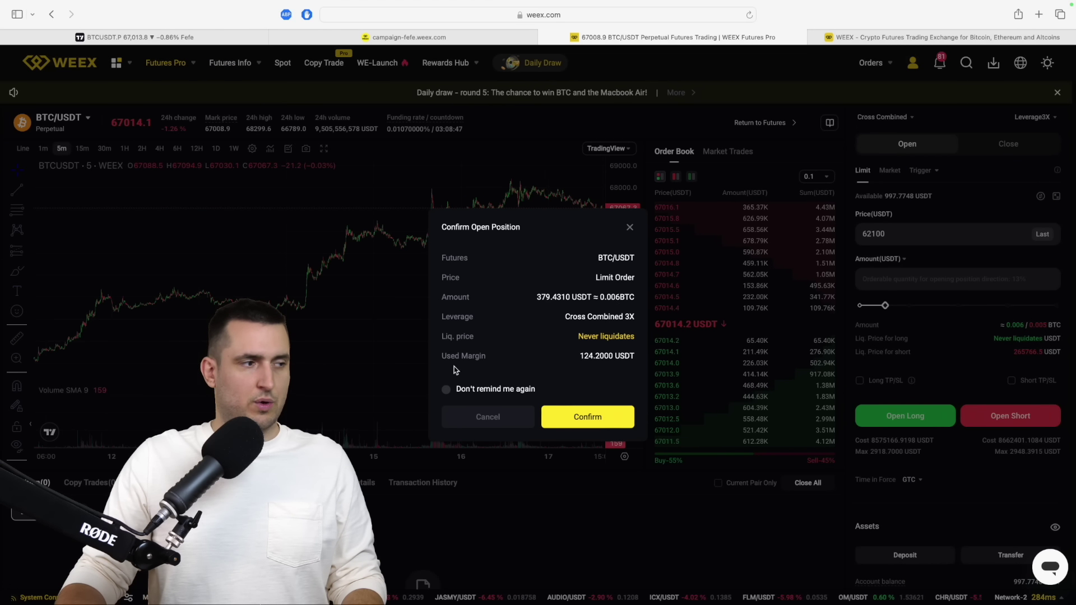
pyautogui.moveTo(445, 361); pyautogui.dragTo(594, 360)
pyautogui.click(584, 367)
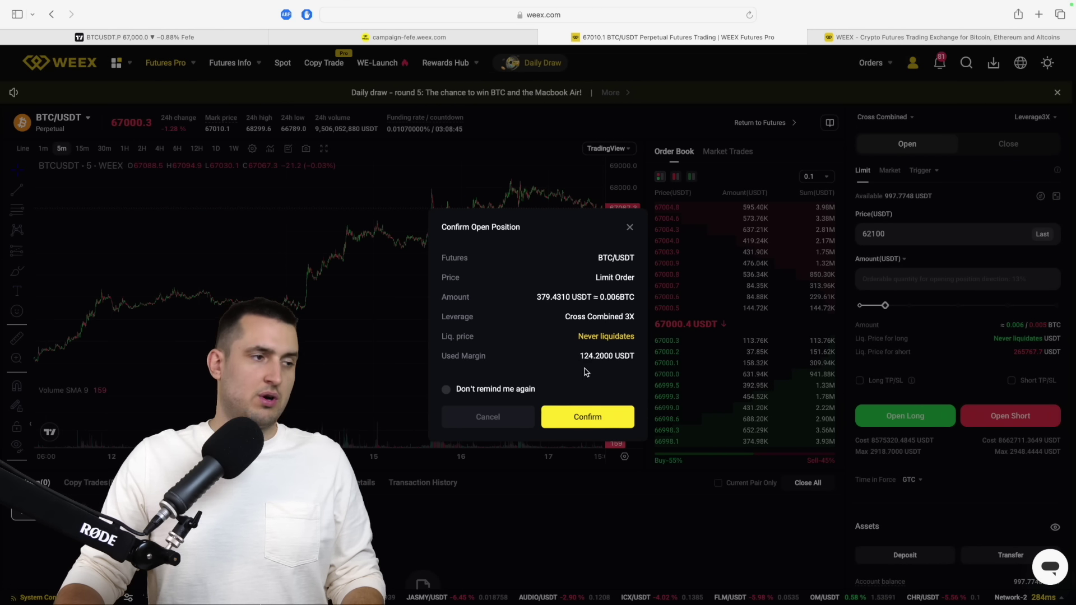
pyautogui.click(596, 418)
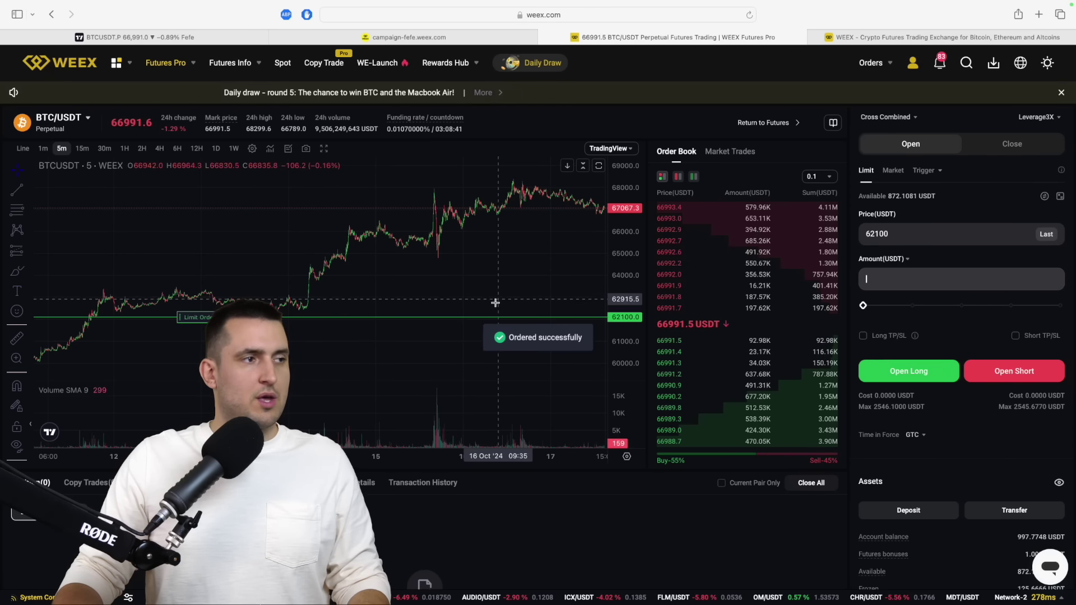
pyautogui.scroll(-2, 496, 303)
pyautogui.scroll(-1, 482, 292)
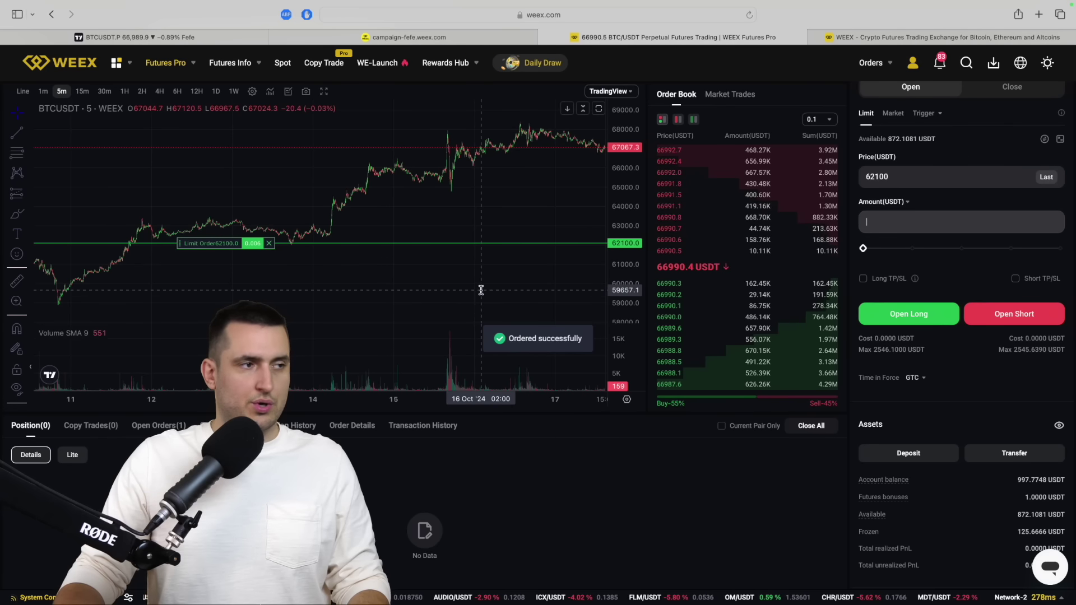
pyautogui.scroll(2, 572, 437)
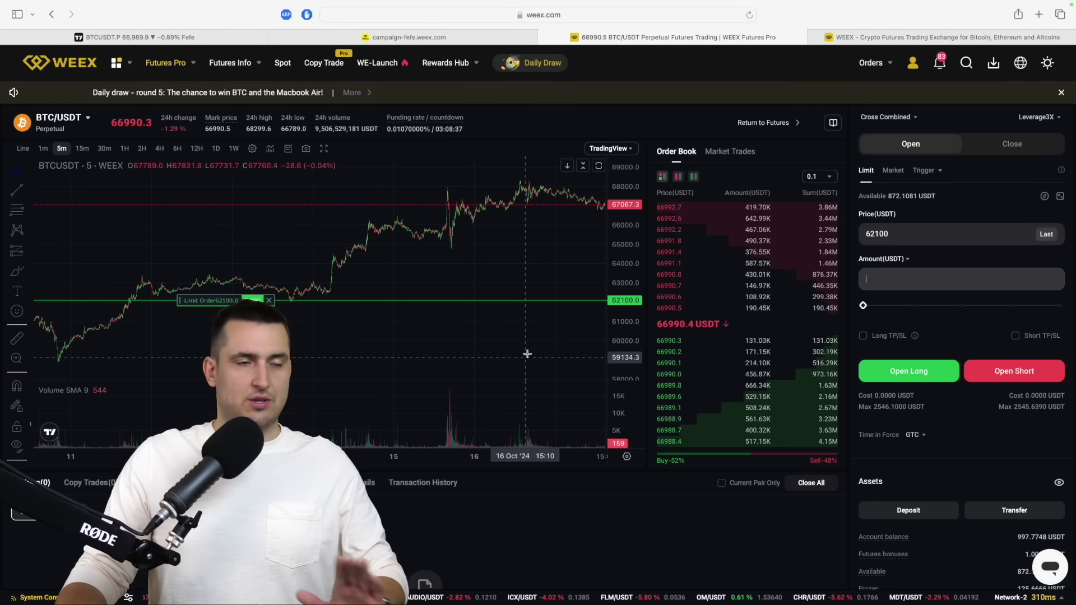
# Check the second marked level on the TradingView chart and set the WEEX limit order price to 57300 USDT.
pyautogui.click(213, 37)
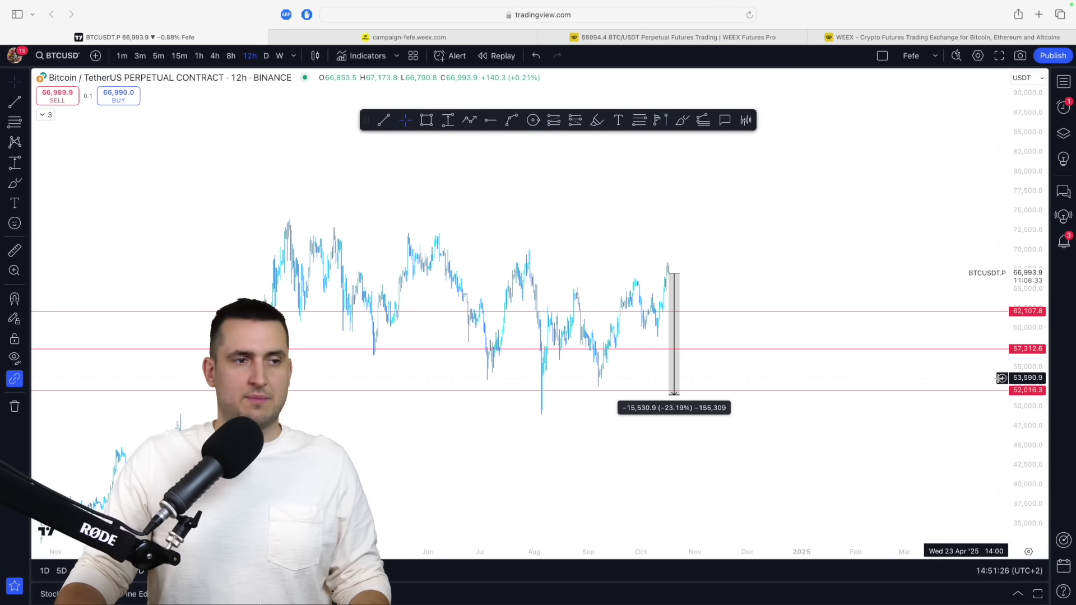
pyautogui.click(852, 37)
pyautogui.click(672, 37)
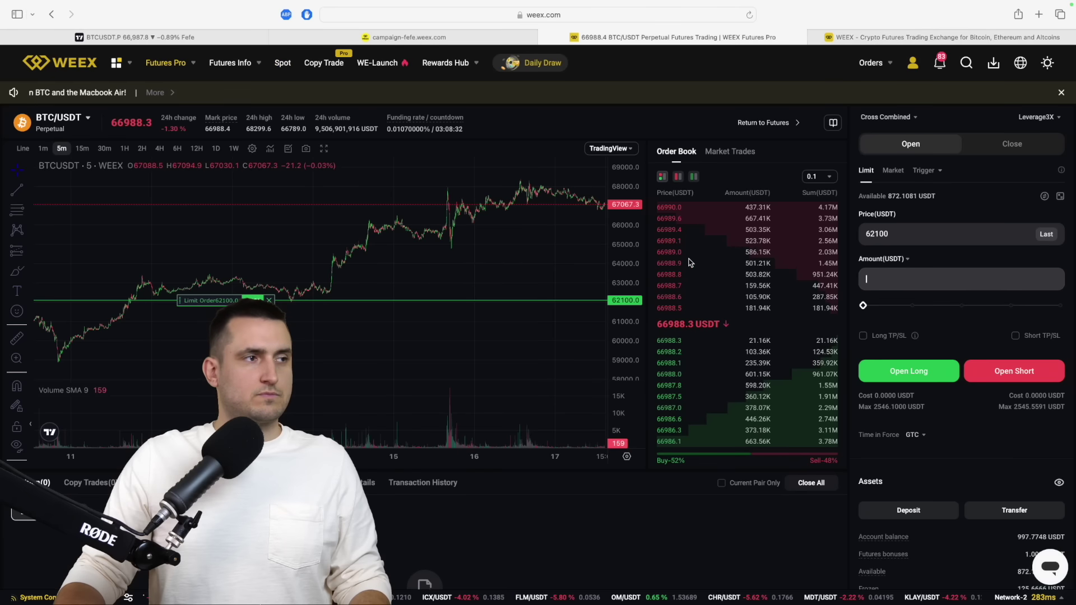
pyautogui.moveTo(871, 234); pyautogui.dragTo(909, 238)
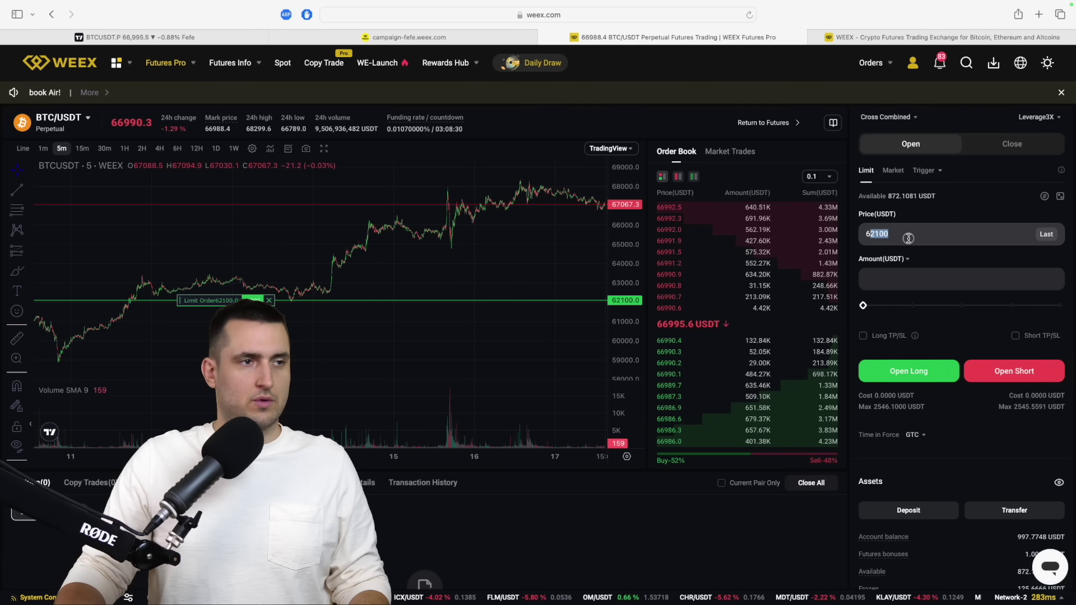
pyautogui.press('BackSpace')
pyautogui.press('BackSpace')
pyautogui.write('57300')
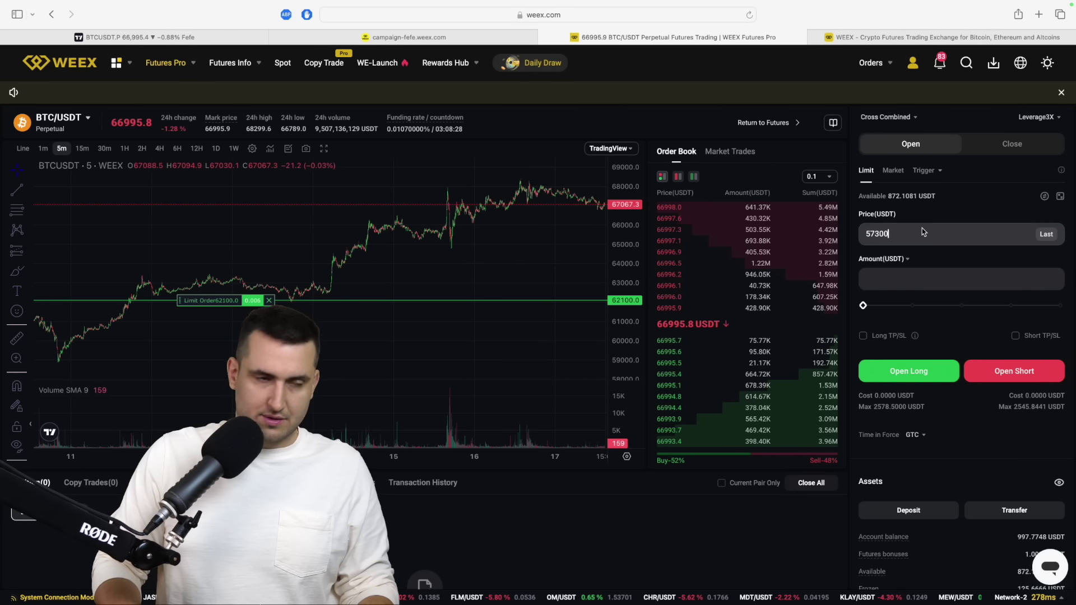
pyautogui.click(895, 306)
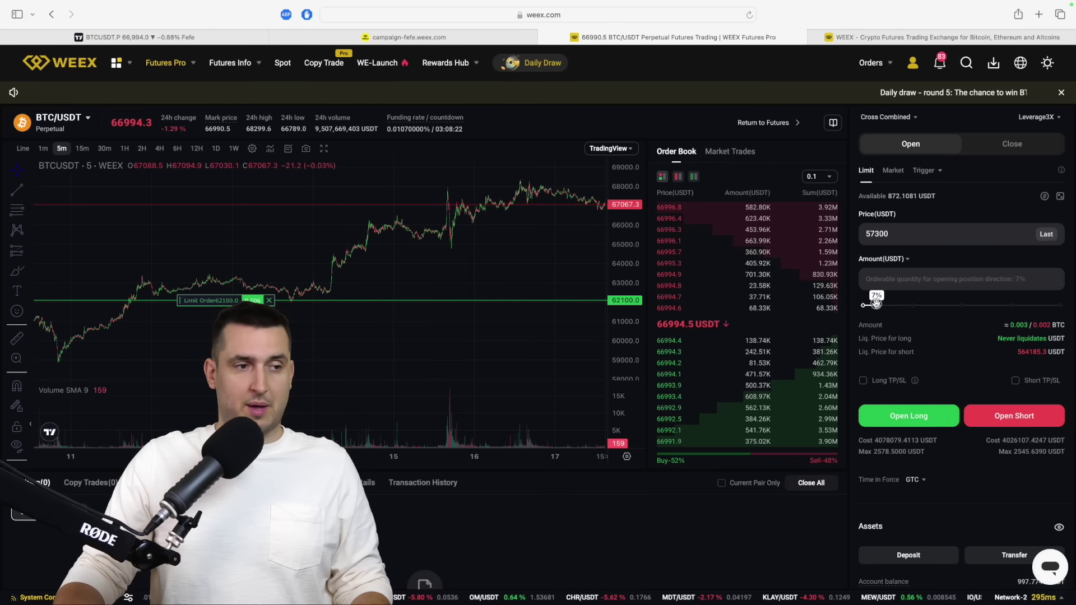
pyautogui.moveTo(875, 303); pyautogui.dragTo(878, 305)
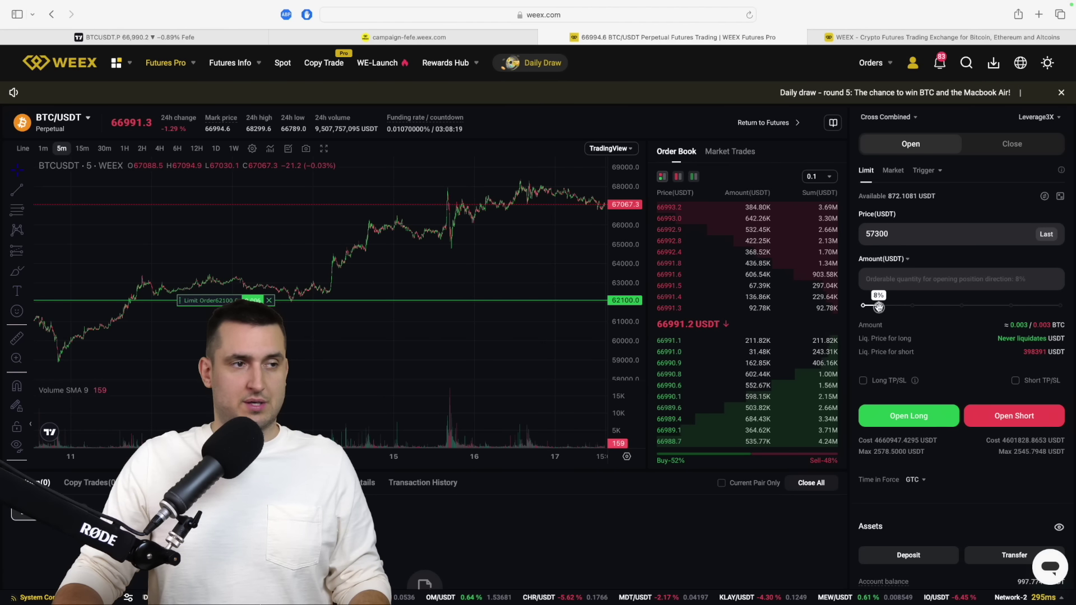
pyautogui.click(898, 417)
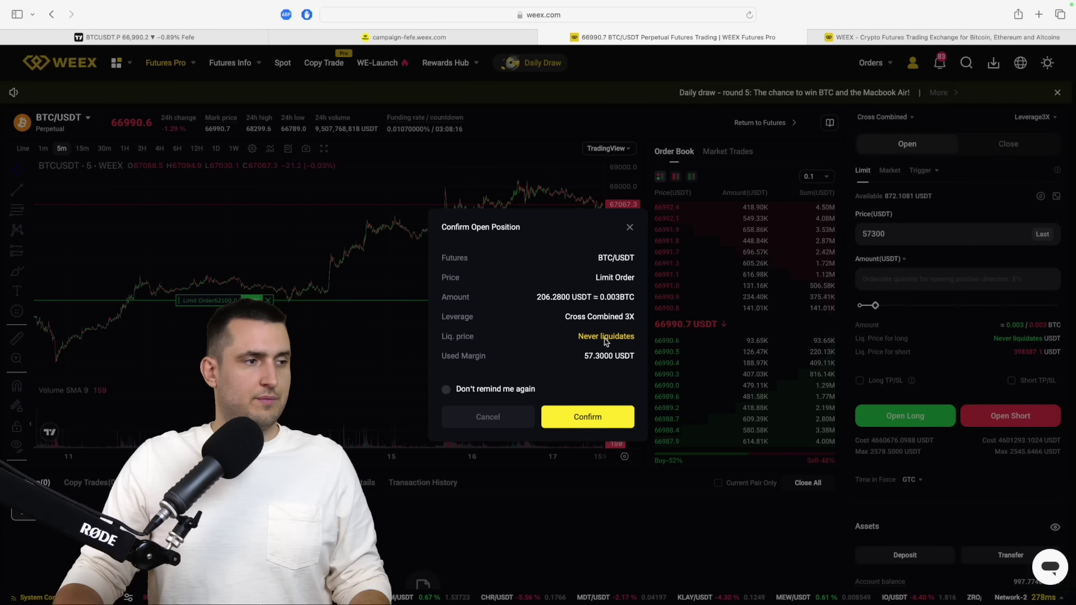
pyautogui.click(629, 227)
pyautogui.moveTo(878, 305); pyautogui.dragTo(897, 305)
pyautogui.click(893, 409)
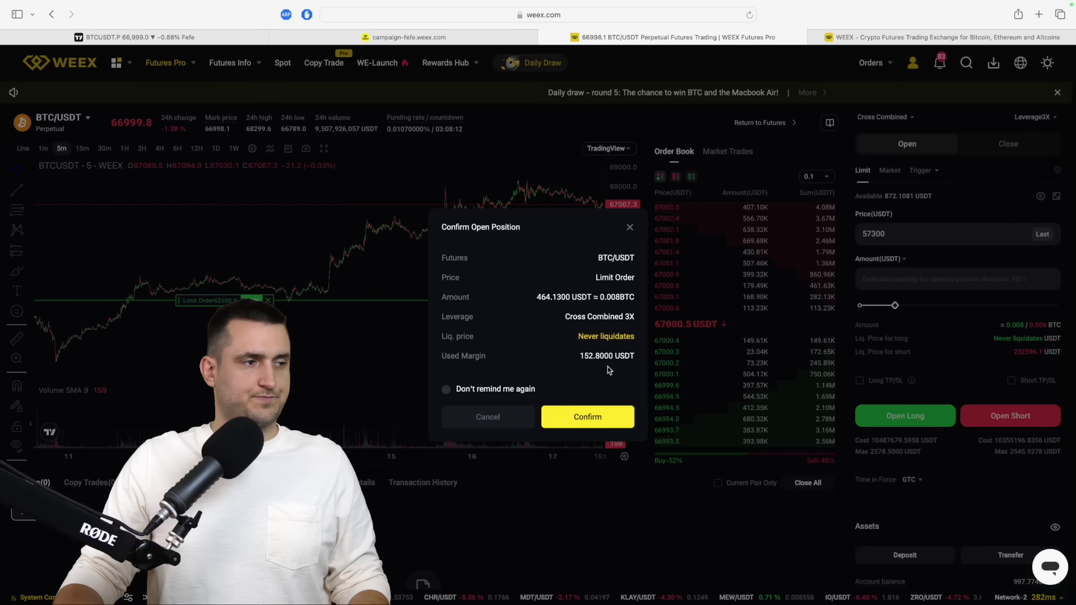
pyautogui.click(630, 227)
# Set the order amount to 15% of the available balance and place the long limit order at 57300 USDT.
pyautogui.moveTo(896, 305); pyautogui.dragTo(892, 303)
pyautogui.click(911, 415)
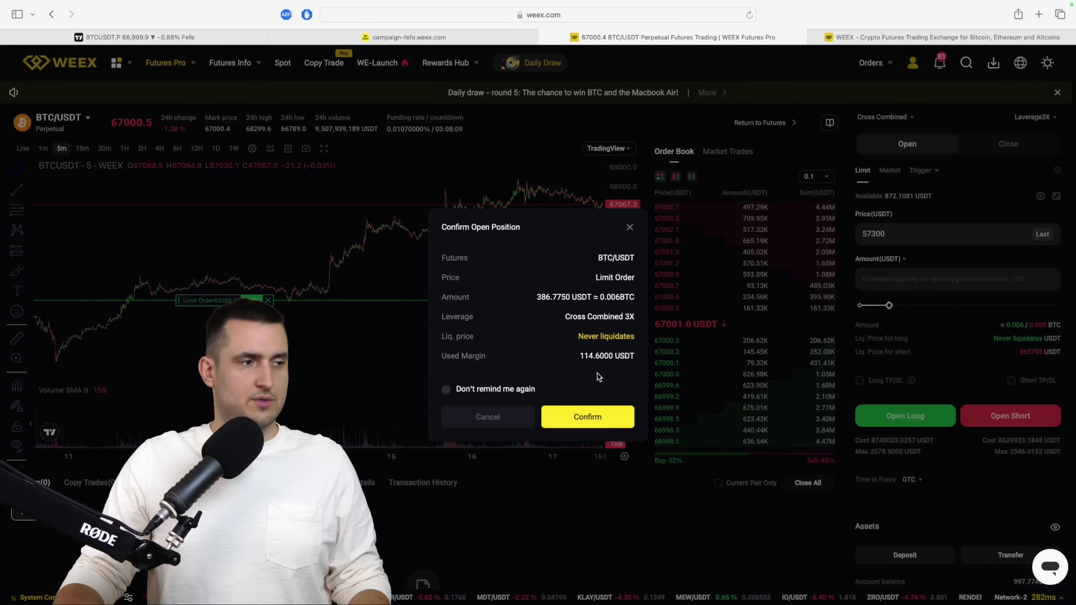
pyautogui.click(610, 424)
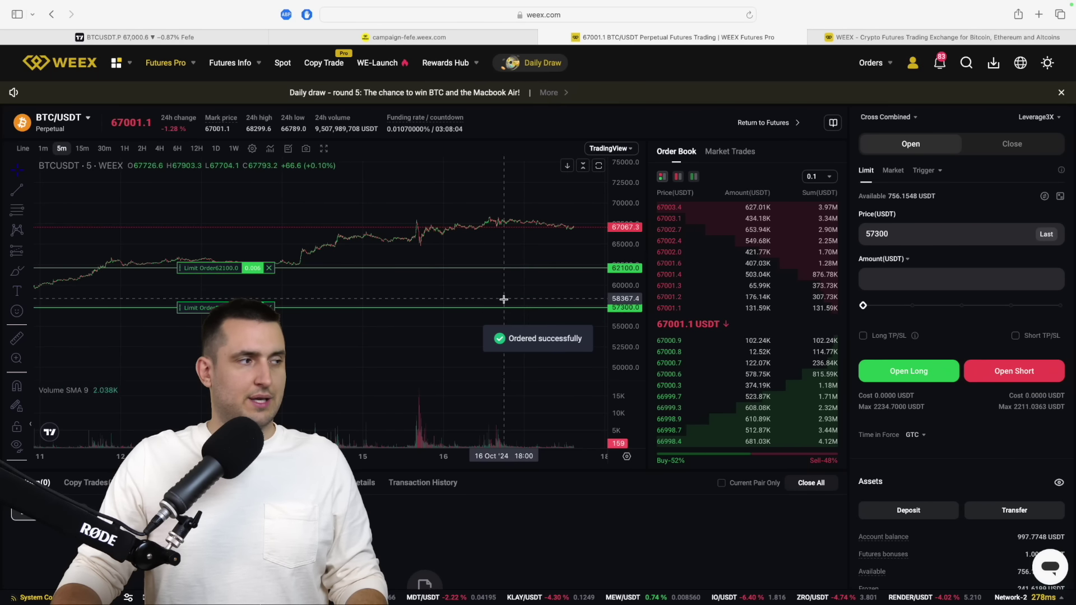
pyautogui.tripleClick(622, 353)
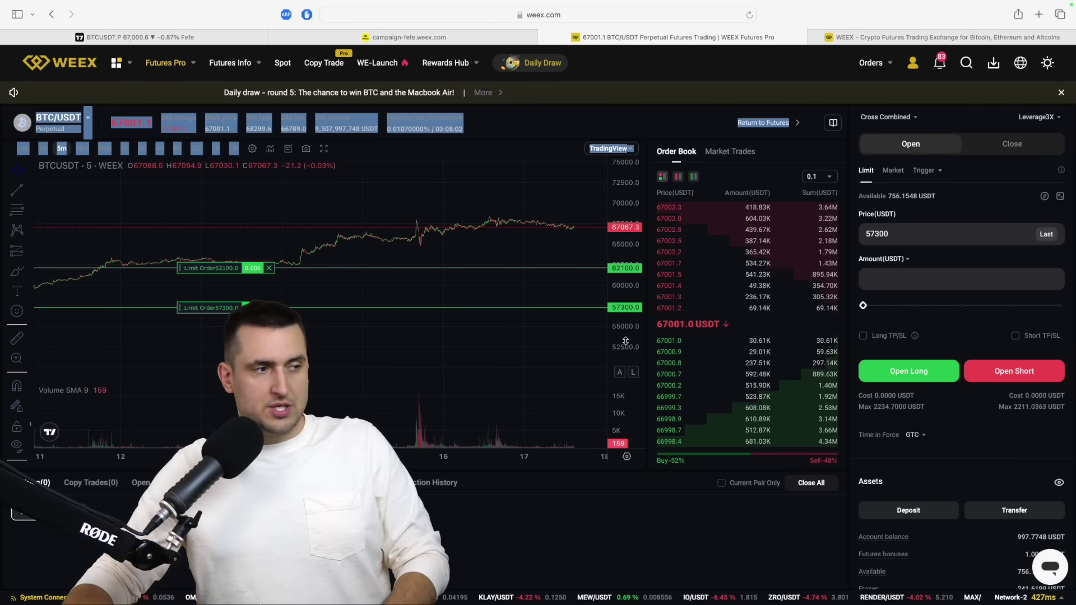
pyautogui.moveTo(625, 341); pyautogui.dragTo(514, 236)
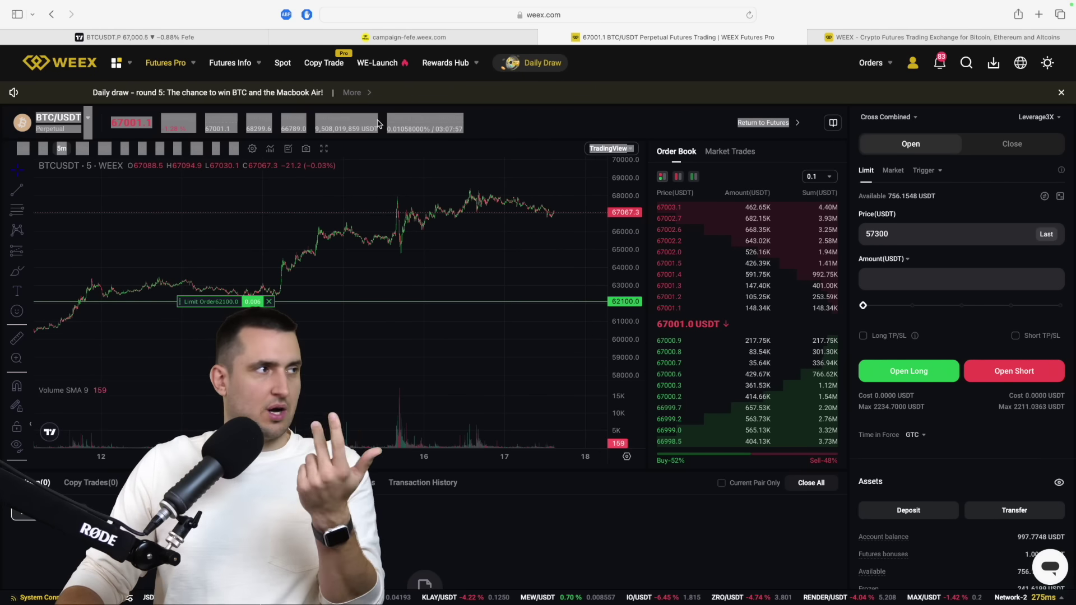
# Switch to the TradingView BTCUSDT chart, circle the current price with the brush and measure the drop to the highest marked line.
pyautogui.click(134, 37)
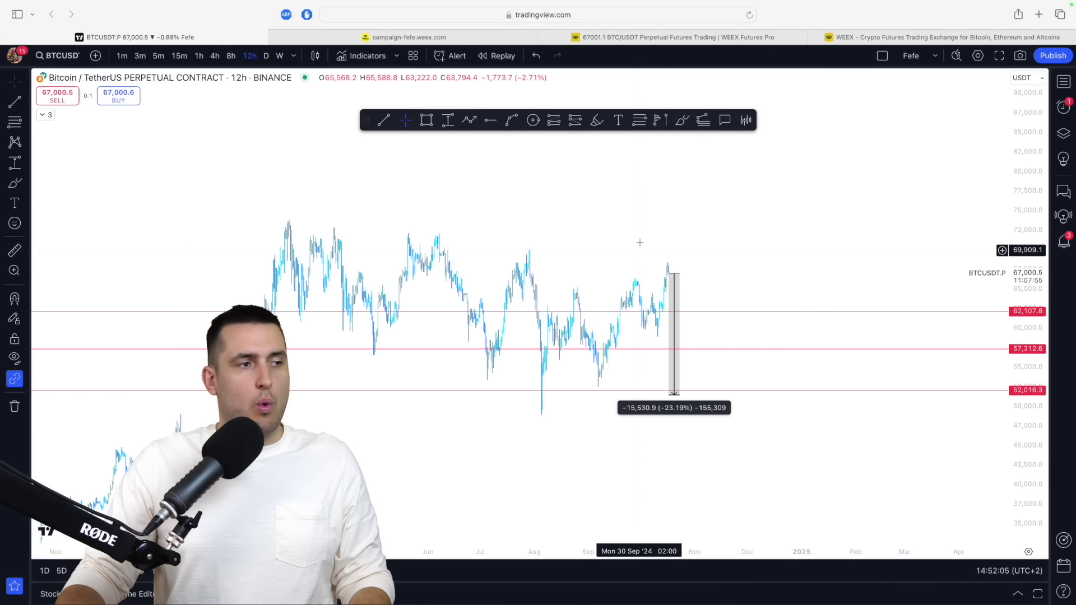
pyautogui.click(682, 119)
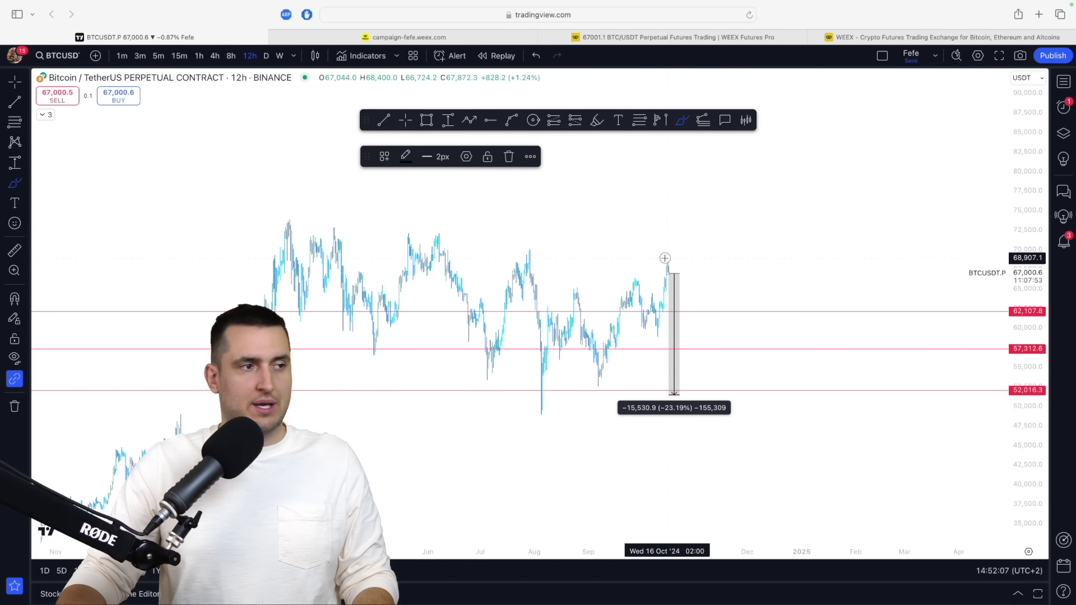
pyautogui.moveTo(663, 262)
pyautogui.mouseDown()
pyautogui.moveTo(678, 268)
pyautogui.moveTo(668, 273)
pyautogui.mouseUp()
pyautogui.keyDown('shift'); pyautogui.click(686, 274); pyautogui.keyUp('shift')
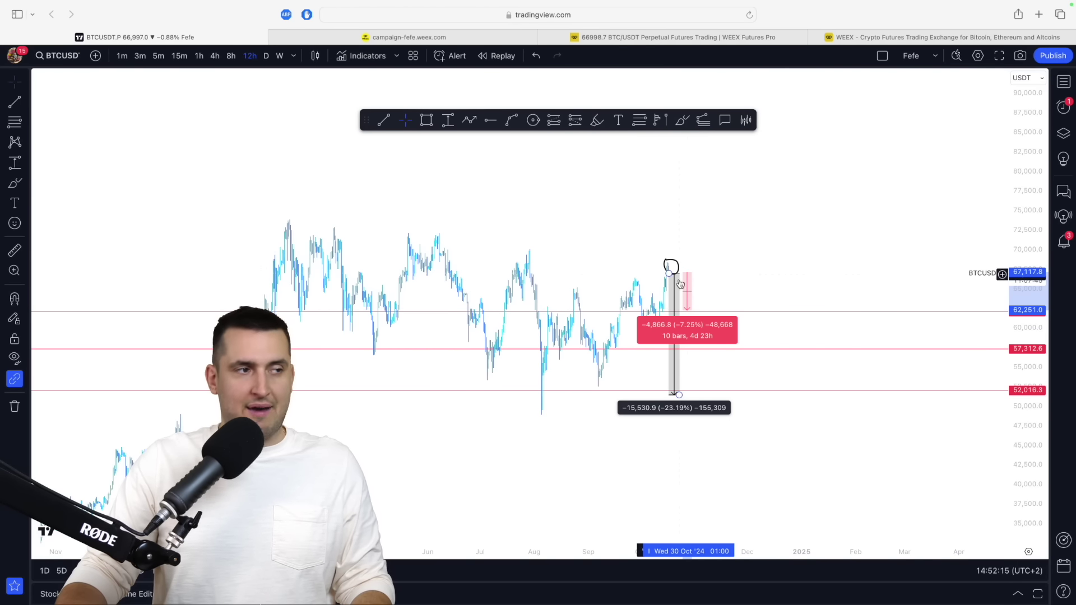
# Brush circles along the marked drop and short average-entry lines at about 64,500, 61,300 and 54,800.
pyautogui.click(682, 120)
pyautogui.moveTo(638, 287); pyautogui.dragTo(742, 293)
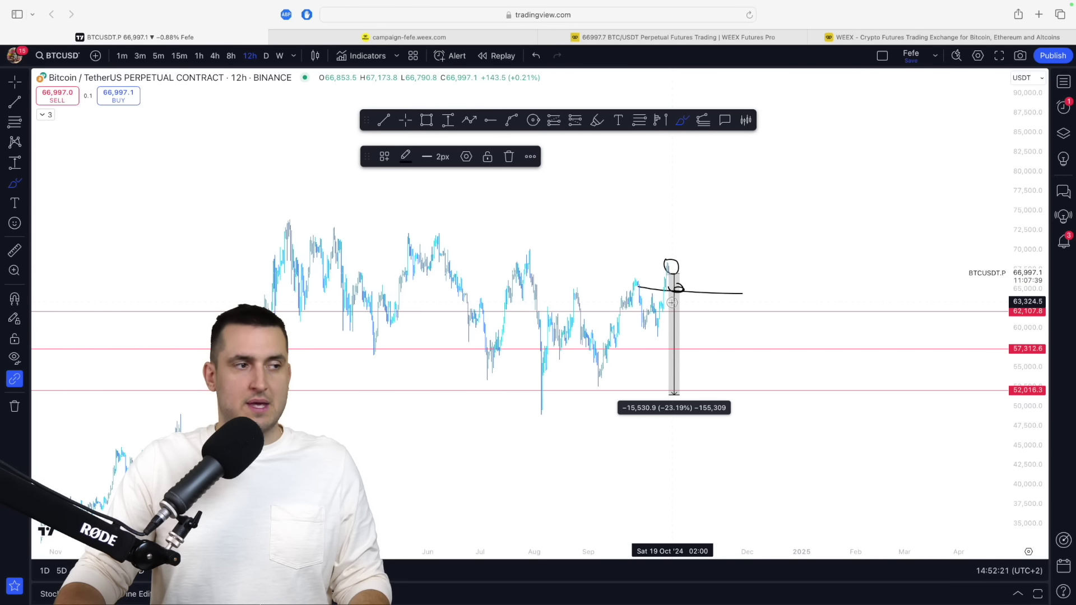
pyautogui.moveTo(646, 331); pyautogui.dragTo(709, 331)
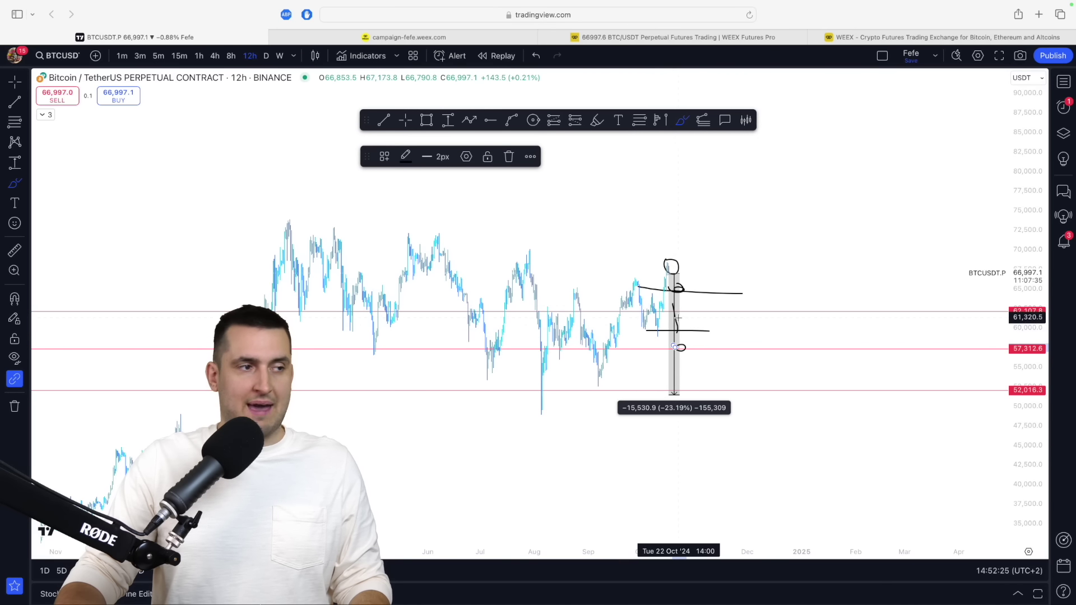
pyautogui.moveTo(692, 331); pyautogui.dragTo(692, 318)
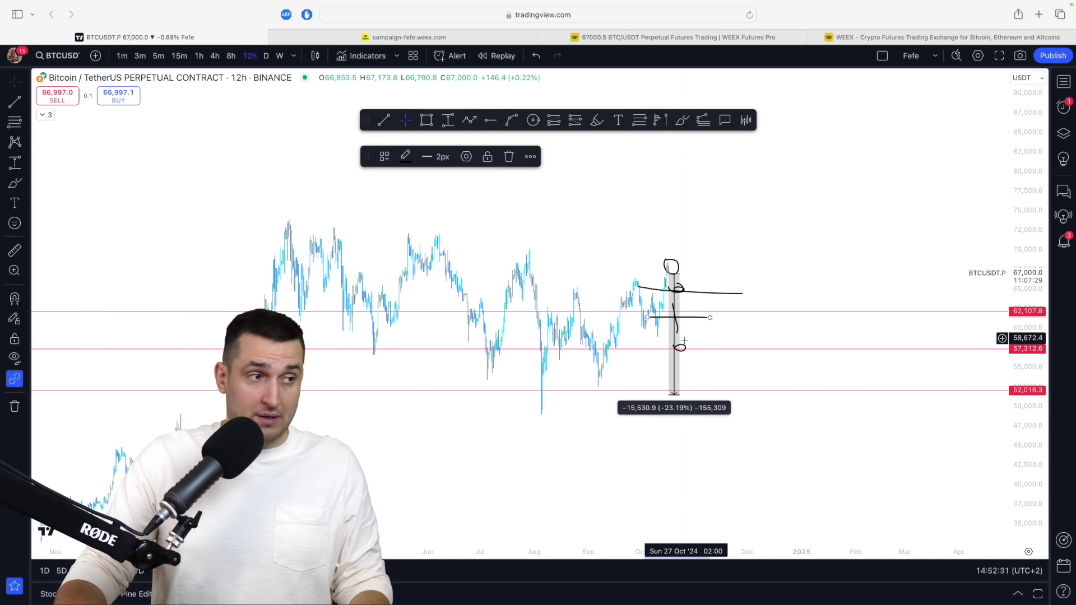
pyautogui.click(682, 120)
pyautogui.moveTo(674, 385); pyautogui.dragTo(734, 368)
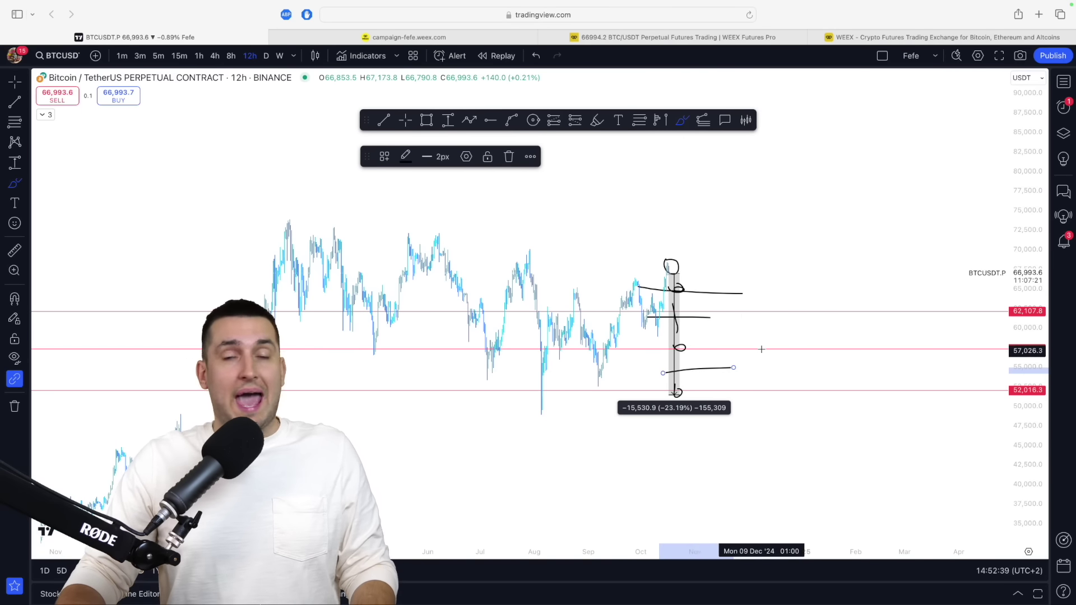
# Measure Bitcoin's drop from the April 2021 peak to the July 2021 low.
pyautogui.press('Escape')
pyautogui.scroll(-5, 674, 262)
pyautogui.scroll(-5, 934, 180)
pyautogui.hscroll(-10, 934, 281)
pyautogui.moveTo(1022, 448); pyautogui.dragTo(1023, 426)
pyautogui.scroll(5, 961, 303)
pyautogui.moveTo(960, 303); pyautogui.dragTo(796, 317)
pyautogui.keyDown('shift'); pyautogui.click(741, 200); pyautogui.keyUp('shift')
pyautogui.click(819, 332)
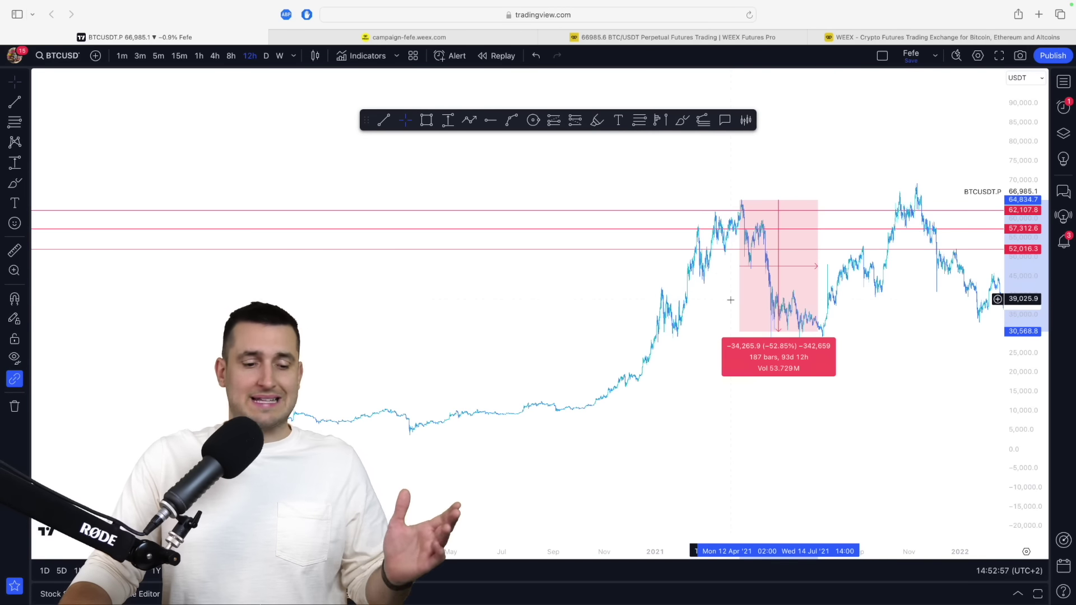
pyautogui.click(701, 318)
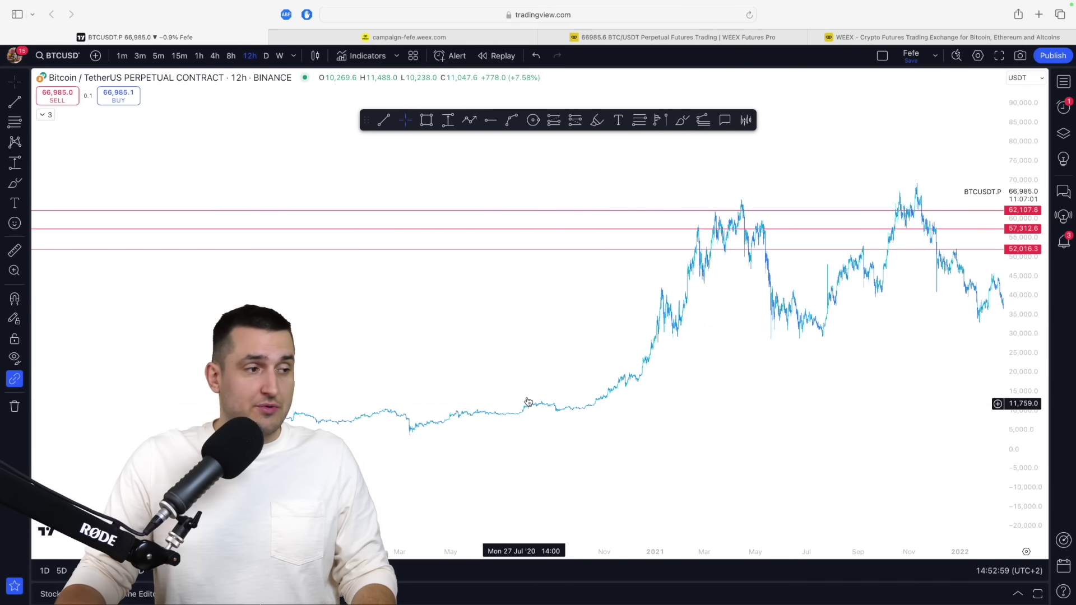
# Measure the rise from the March 2020 low to the April 2021 peak, as well as the May 2020 pullback.
pyautogui.keyDown('shift'); pyautogui.click(408, 435); pyautogui.keyUp('shift')
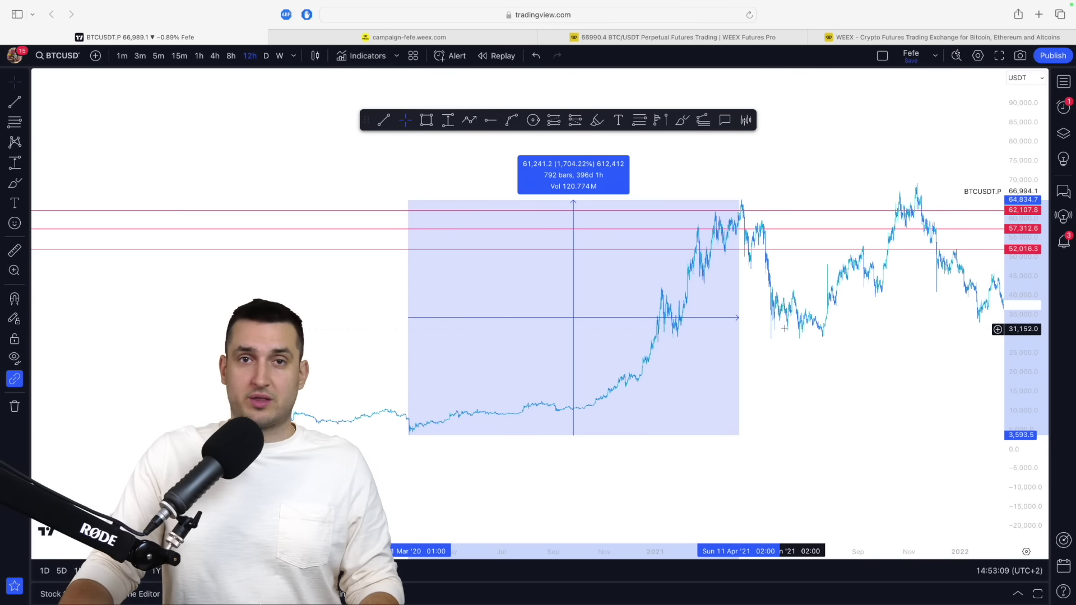
pyautogui.click(772, 419)
pyautogui.scroll(5, 725, 423)
pyautogui.hscroll(-3, 792, 449)
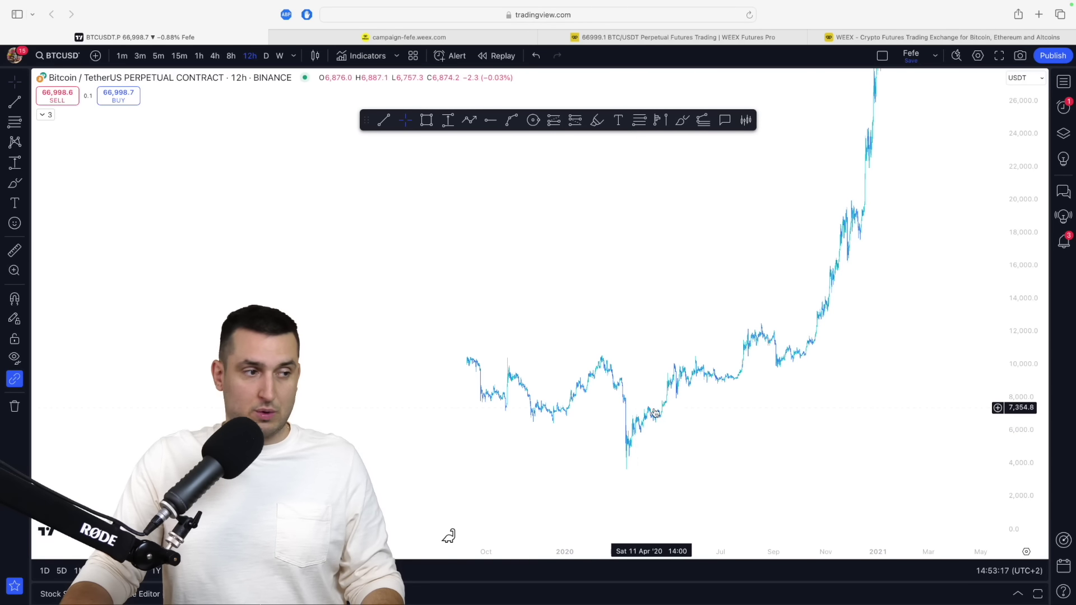
pyautogui.keyDown('shift'); pyautogui.click(678, 361); pyautogui.keyUp('shift')
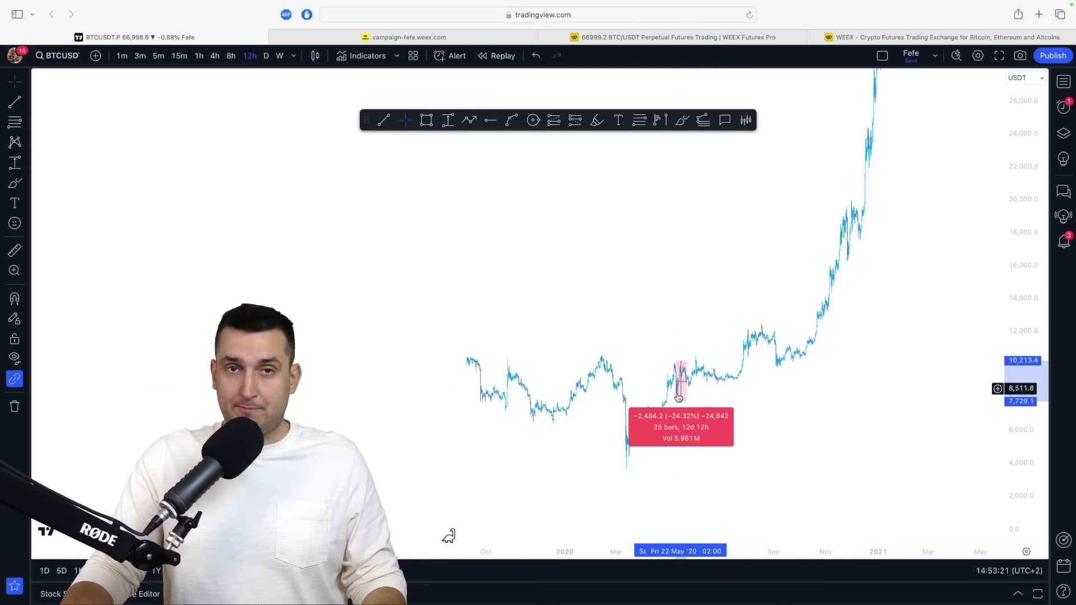
pyautogui.click(681, 415)
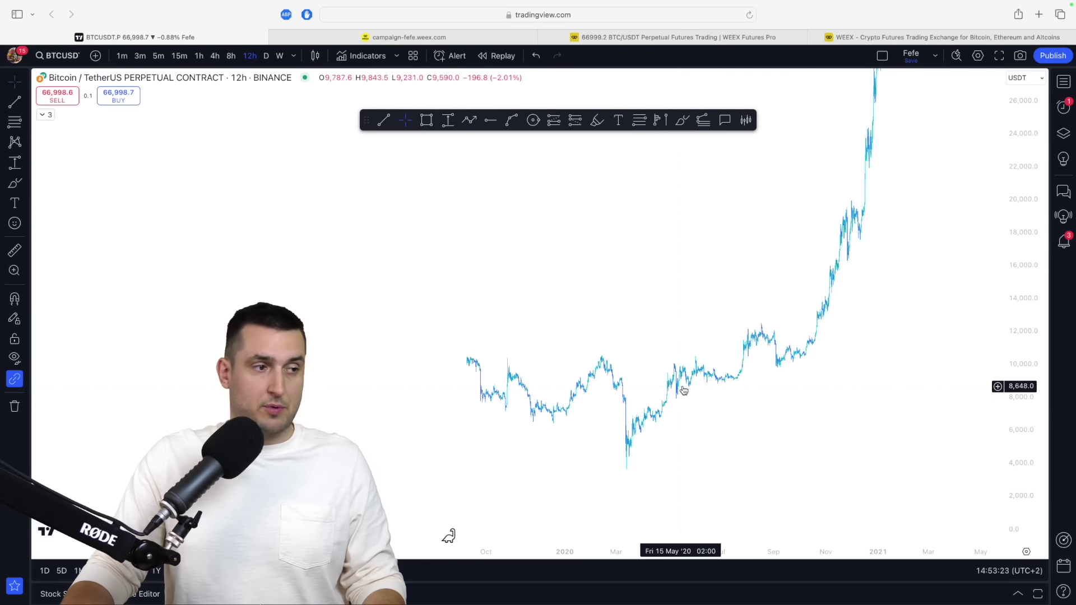
# Brush short strokes along the July to August 2020 rally and measure the pullback from its August high.
pyautogui.click(682, 120)
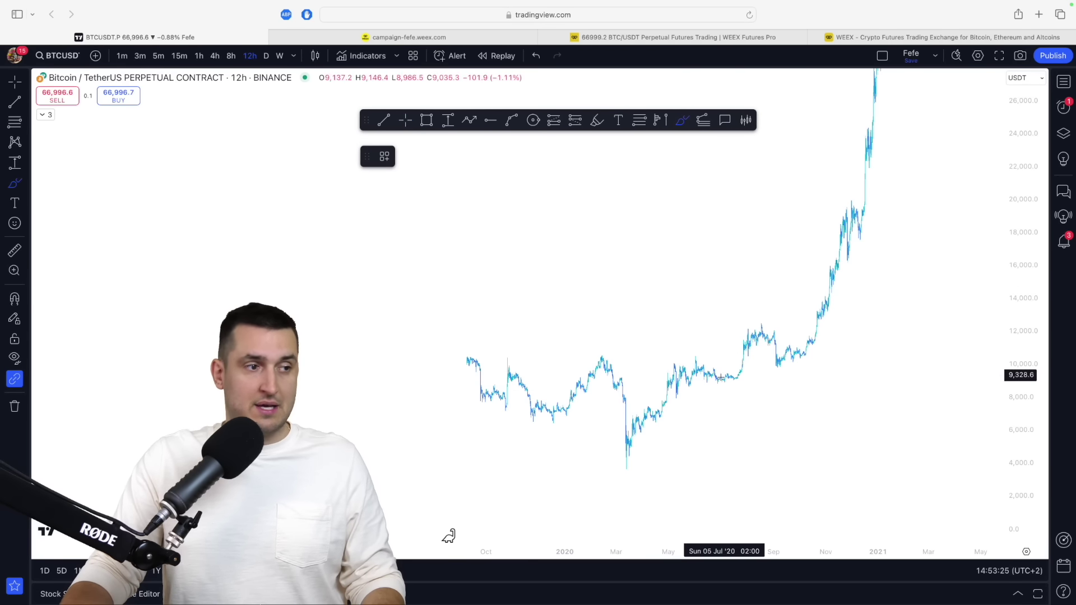
pyautogui.moveTo(729, 372)
pyautogui.mouseDown()
pyautogui.moveTo(756, 363)
pyautogui.moveTo(771, 328)
pyautogui.mouseUp()
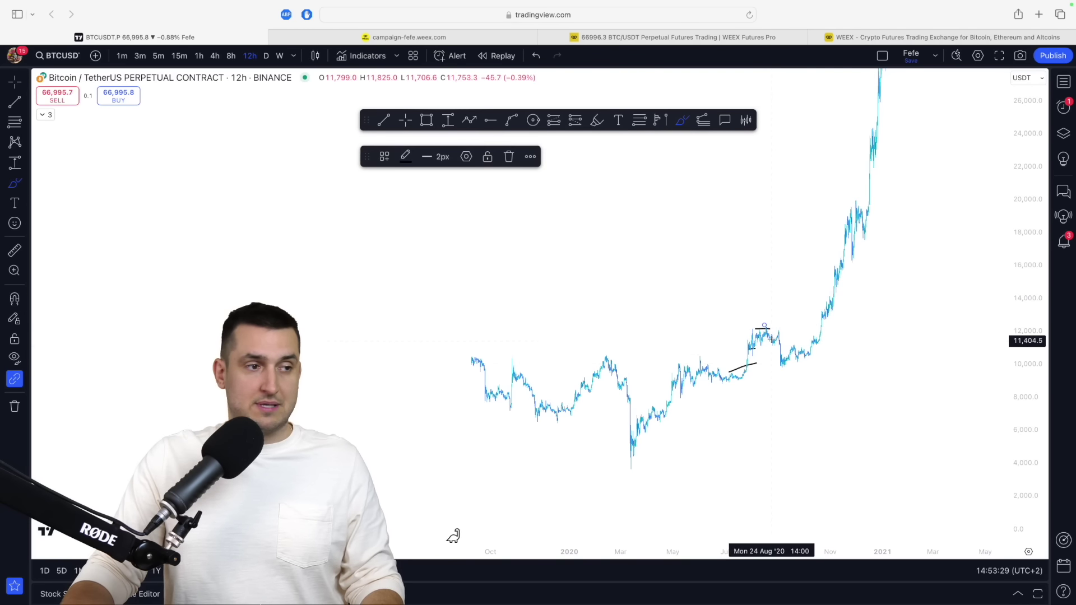
pyautogui.keyDown('shift'); pyautogui.click(768, 321); pyautogui.keyUp('shift')
pyautogui.click(777, 367)
pyautogui.click(778, 369)
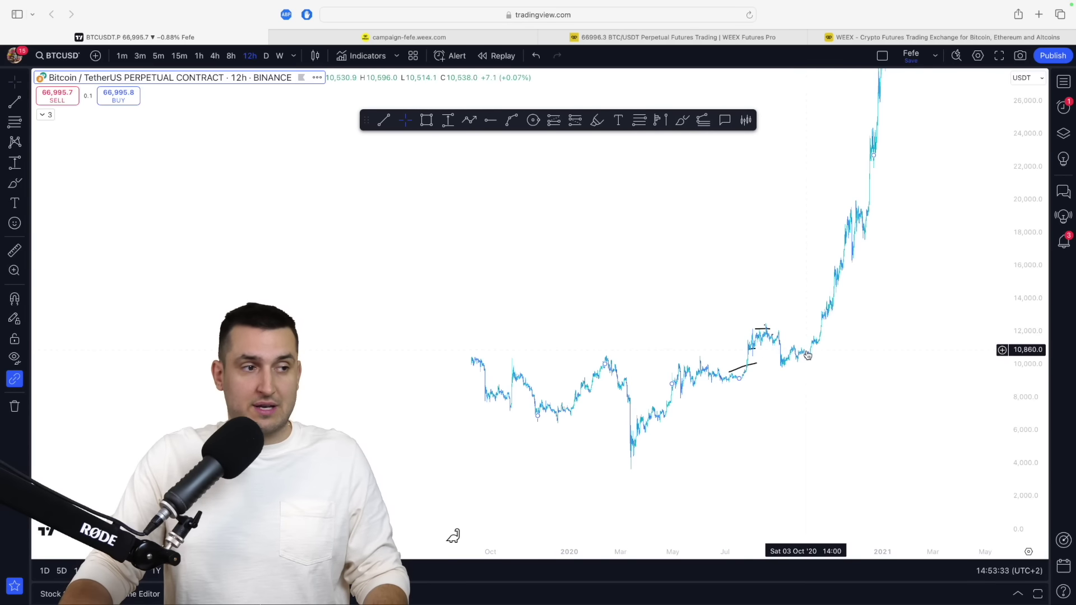
# Brush short strokes along the October to December 2020 rally up to about 19,000 and measure the late November pullback.
pyautogui.click(680, 119)
pyautogui.moveTo(800, 338)
pyautogui.mouseDown()
pyautogui.moveTo(845, 334)
pyautogui.moveTo(842, 300)
pyautogui.mouseUp()
pyautogui.moveTo(838, 242); pyautogui.dragTo(855, 241)
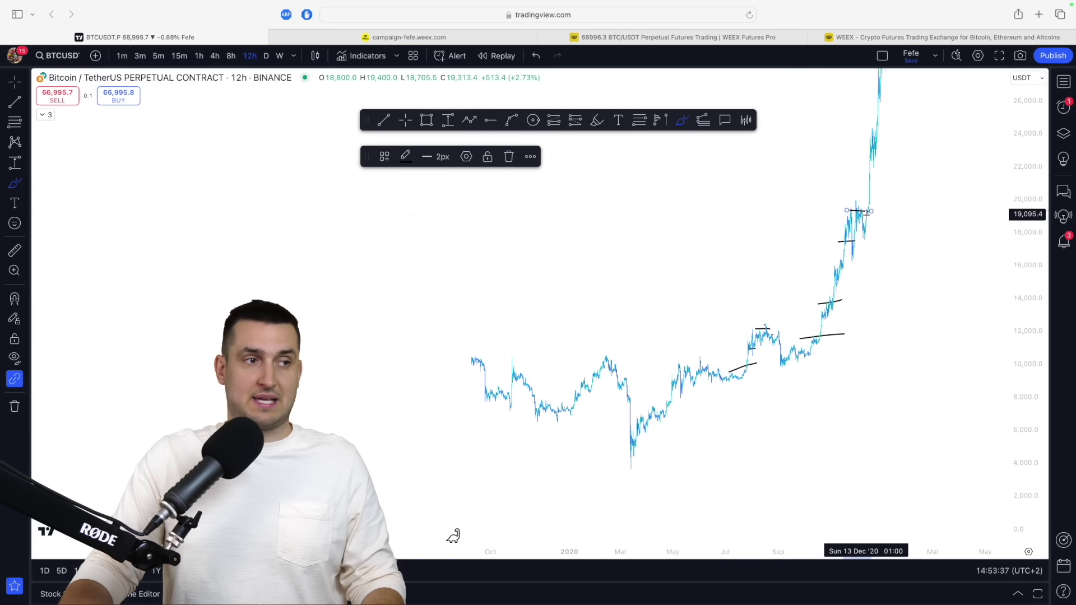
pyautogui.keyDown('shift'); pyautogui.click(849, 208); pyautogui.keyUp('shift')
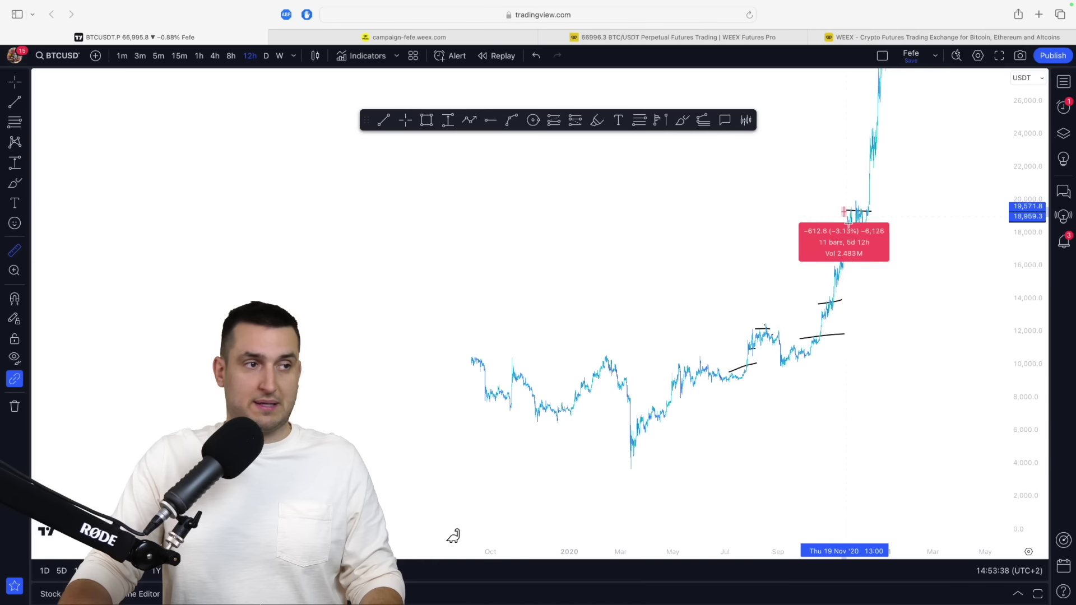
pyautogui.click(853, 261)
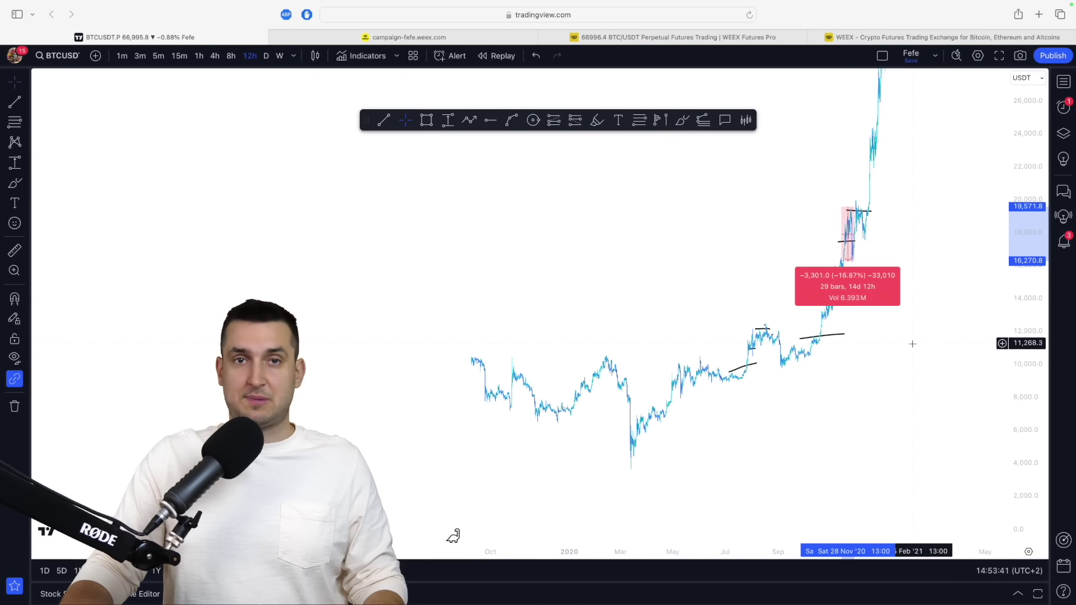
# Measure the January 2021 pullback from its peak near 42,000 down to the following low.
pyautogui.hscroll(5, 903, 325)
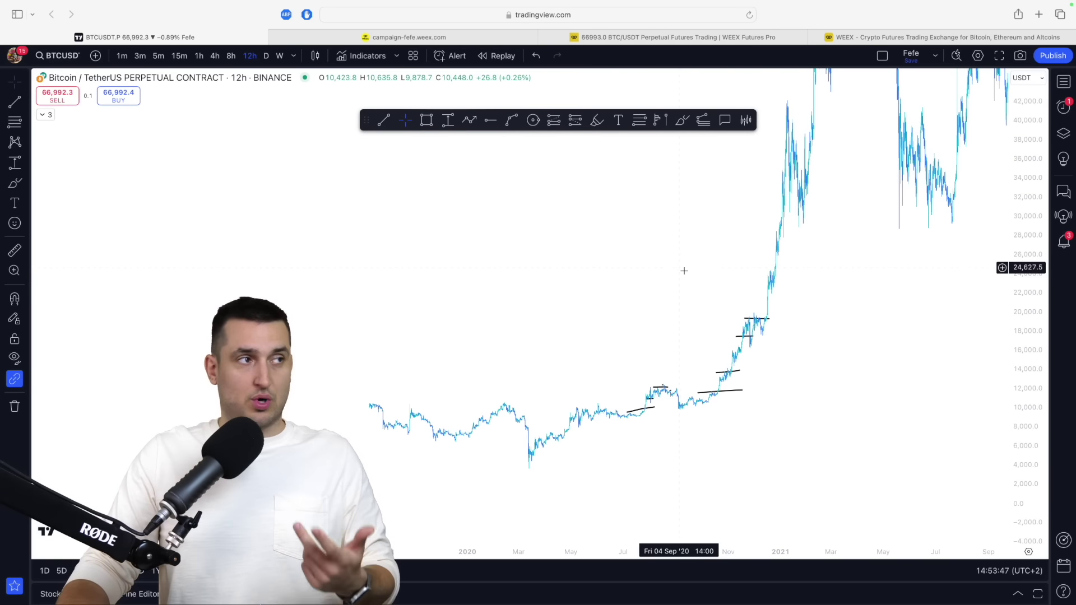
pyautogui.scroll(3, 839, 301)
pyautogui.keyDown('shift'); pyautogui.click(800, 177); pyautogui.keyUp('shift')
pyautogui.hscroll(2, 789, 297)
pyautogui.hscroll(3, 789, 295)
pyautogui.keyDown('shift'); pyautogui.click(646, 239); pyautogui.keyUp('shift')
pyautogui.click(689, 356)
pyautogui.click(712, 340)
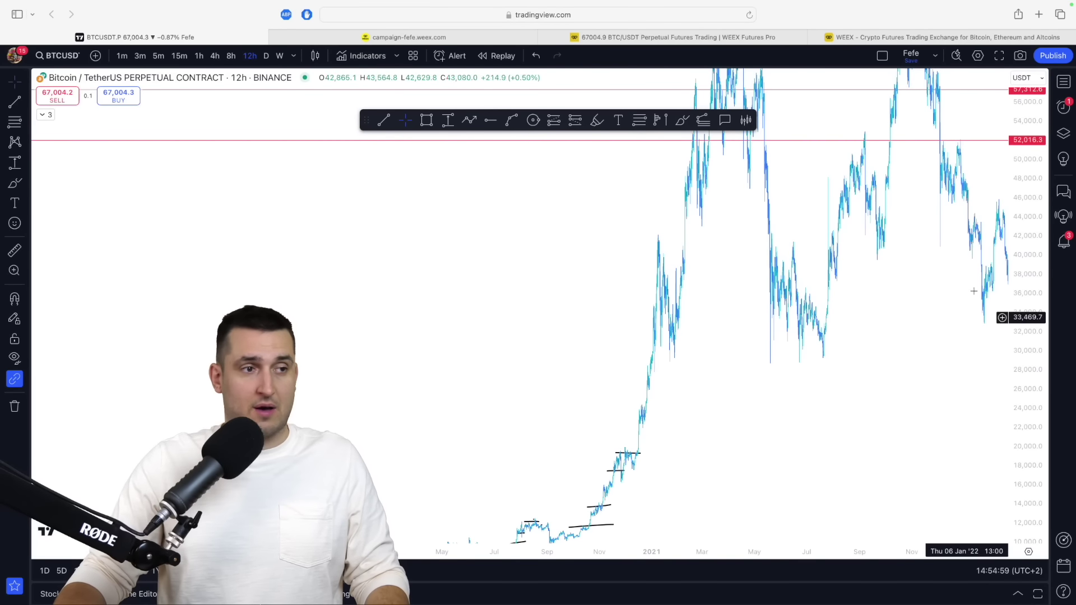
# Examine the 2021 price swings on the BTCUSDT chart against the three marked horizontal levels.
pyautogui.moveTo(1029, 185); pyautogui.dragTo(778, 365)
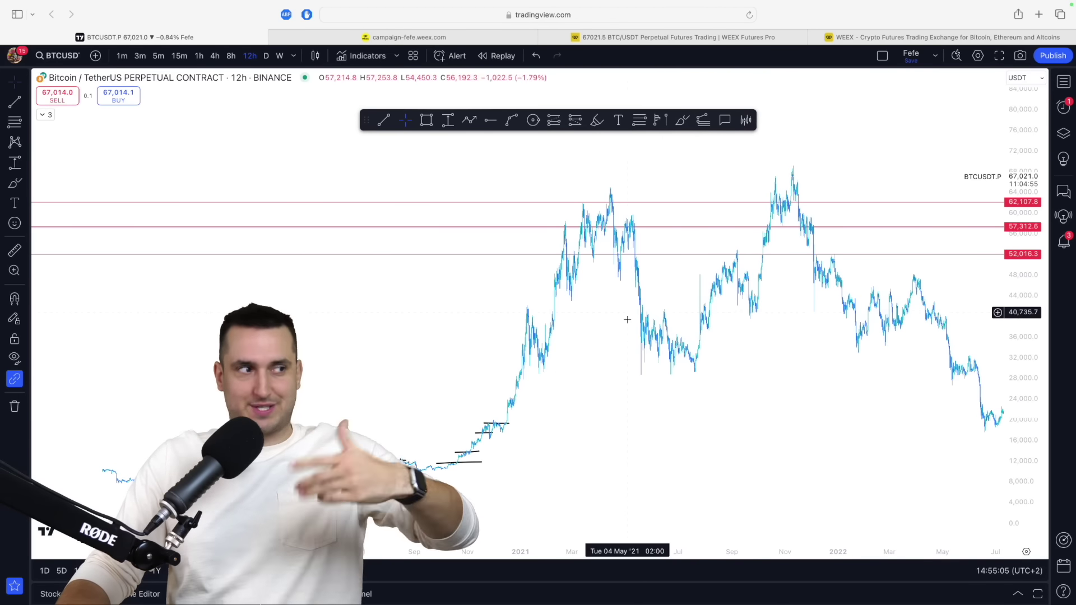
pyautogui.scroll(3, 583, 319)
pyautogui.moveTo(583, 320); pyautogui.dragTo(509, 275)
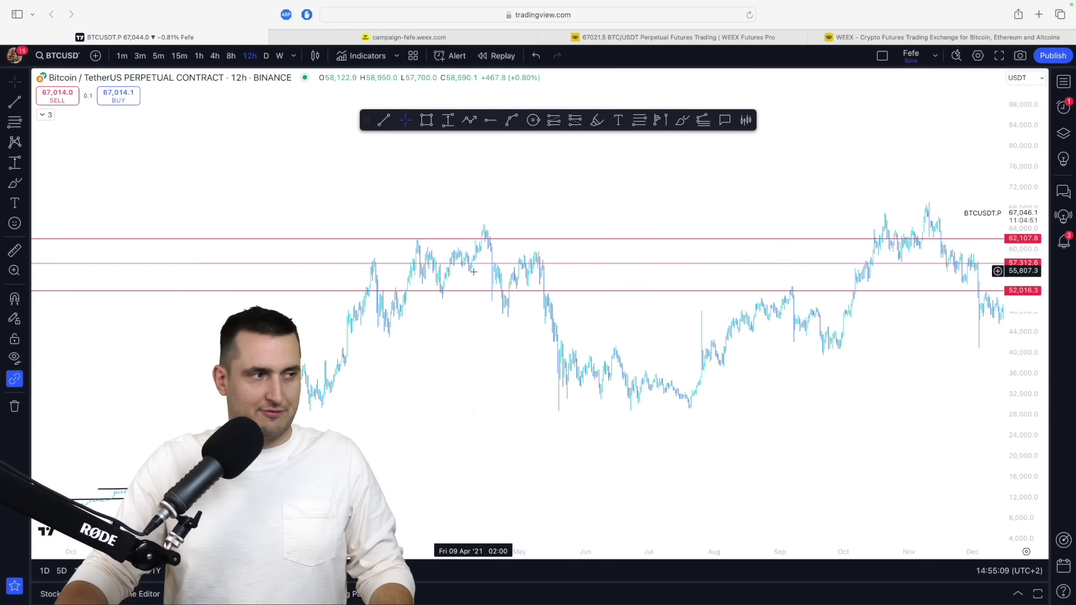
pyautogui.scroll(3, 538, 246)
pyautogui.hscroll(-5, 538, 246)
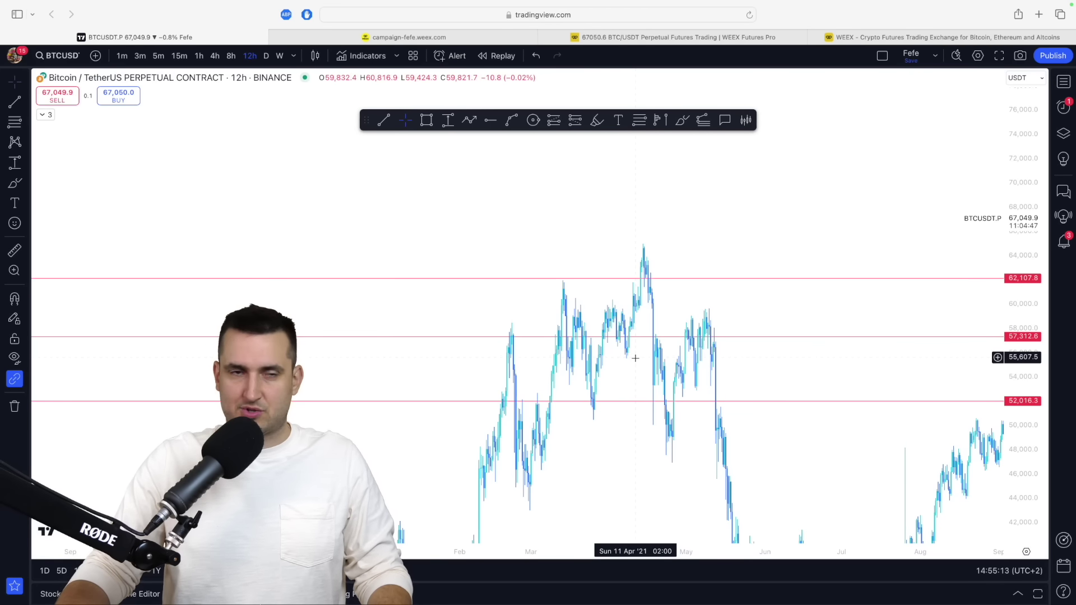
pyautogui.moveTo(761, 353); pyautogui.dragTo(694, 265)
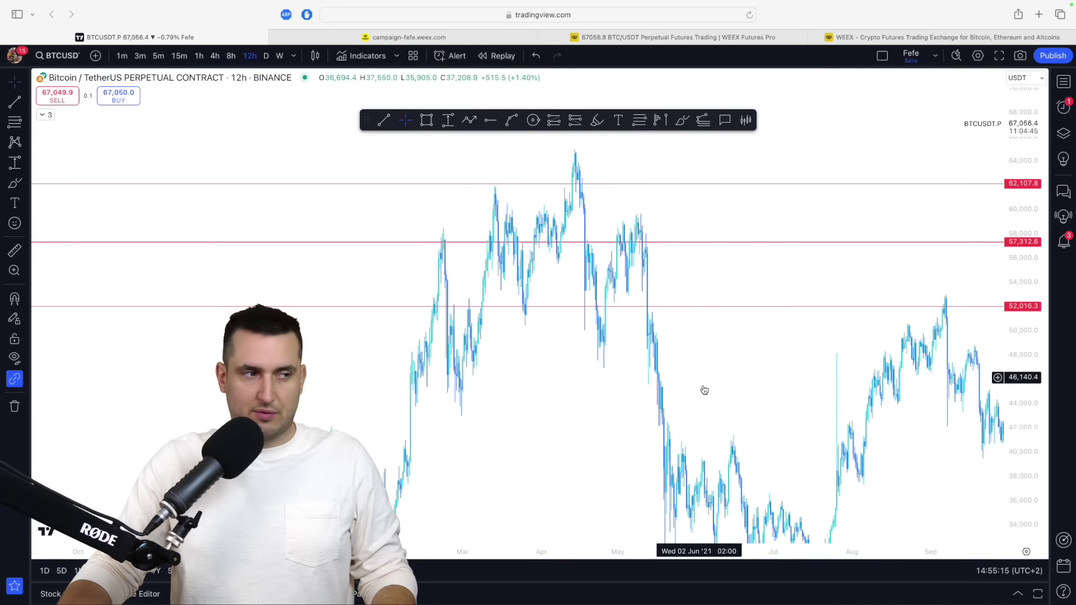
pyautogui.moveTo(733, 386); pyautogui.dragTo(685, 313)
pyautogui.hscroll(5, 685, 314)
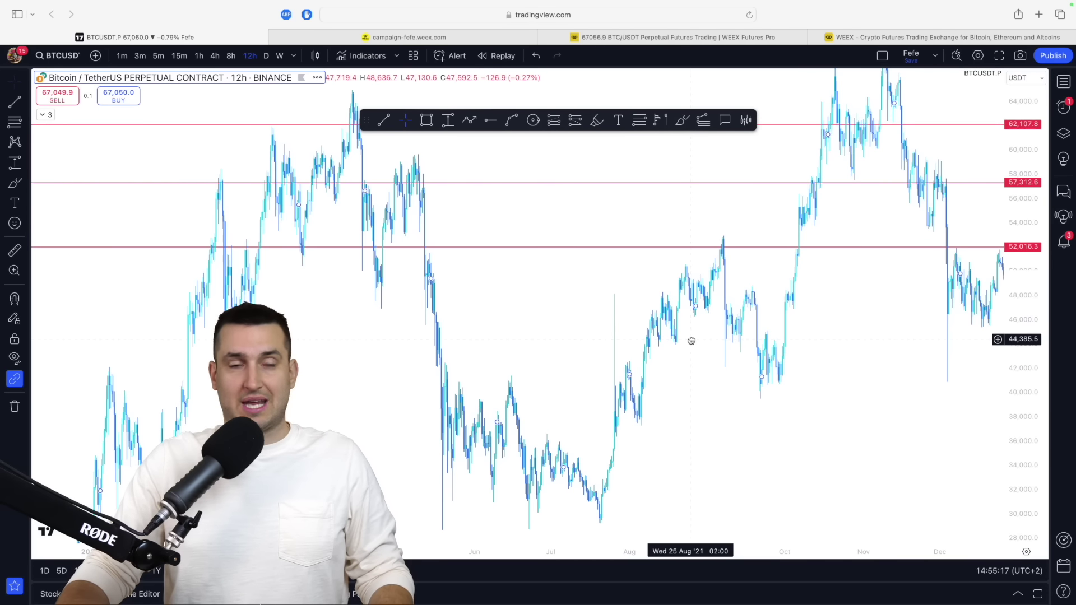
pyautogui.hscroll(5, 718, 325)
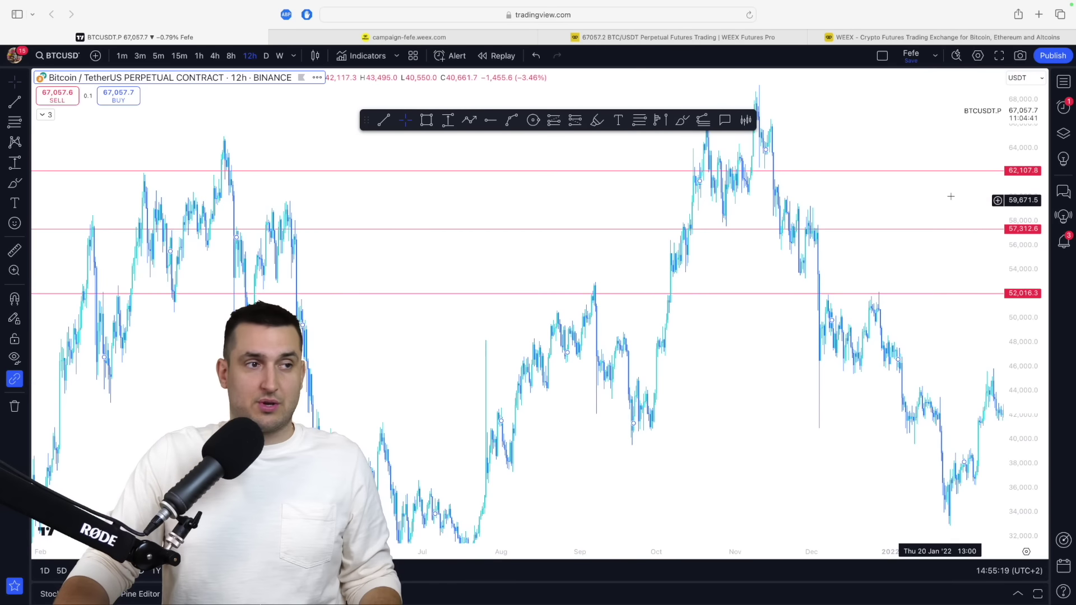
# Brush short strokes along the November to December 2021 decline below the 62,107.8 level, and undo them.
pyautogui.hscroll(3, 701, 232)
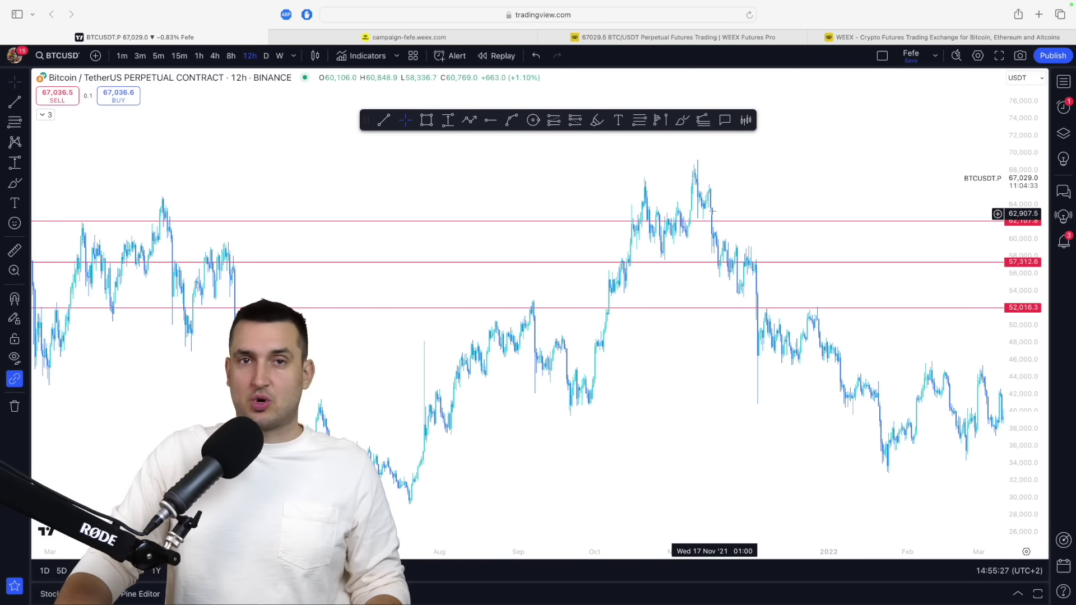
pyautogui.click(682, 120)
pyautogui.moveTo(714, 225)
pyautogui.mouseDown()
pyautogui.moveTo(735, 227)
pyautogui.moveTo(742, 213)
pyautogui.moveTo(765, 303)
pyautogui.mouseUp()
pyautogui.moveTo(734, 173); pyautogui.dragTo(774, 255)
pyautogui.press('super+z')
pyautogui.press('super+z')
pyautogui.press('super+z')
pyautogui.press('super+z')
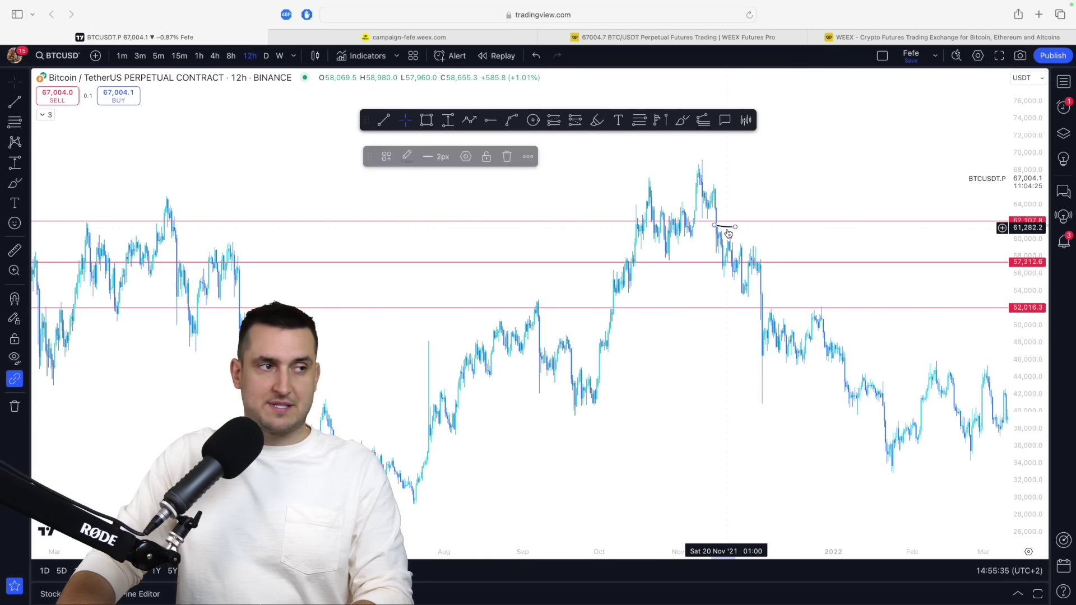
# Measure the price move around the December 2021 low and review the whole 2021 price action against the three marked levels.
pyautogui.keyDown('shift'); pyautogui.click(749, 404); pyautogui.keyUp('shift')
pyautogui.click(853, 332)
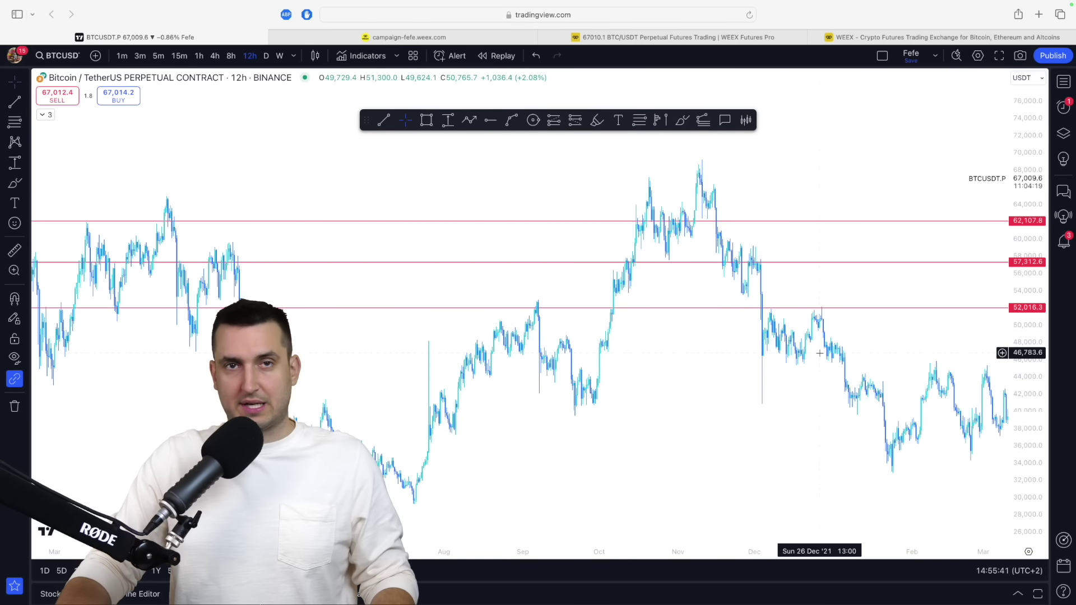
pyautogui.hscroll(-5, 709, 275)
pyautogui.hscroll(-2, 709, 275)
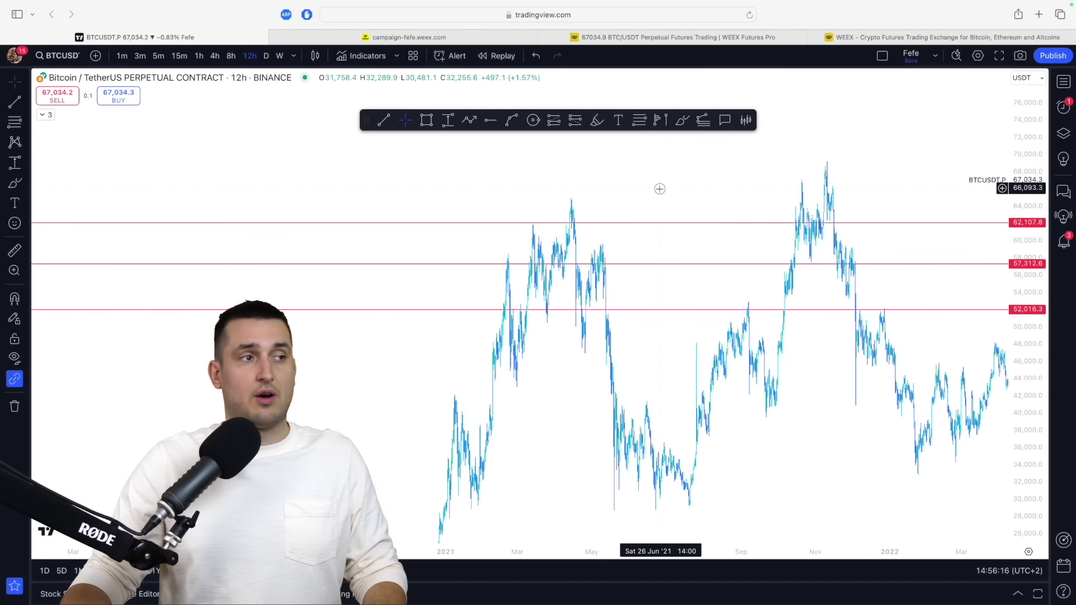
pyautogui.moveTo(657, 190); pyautogui.dragTo(630, 194)
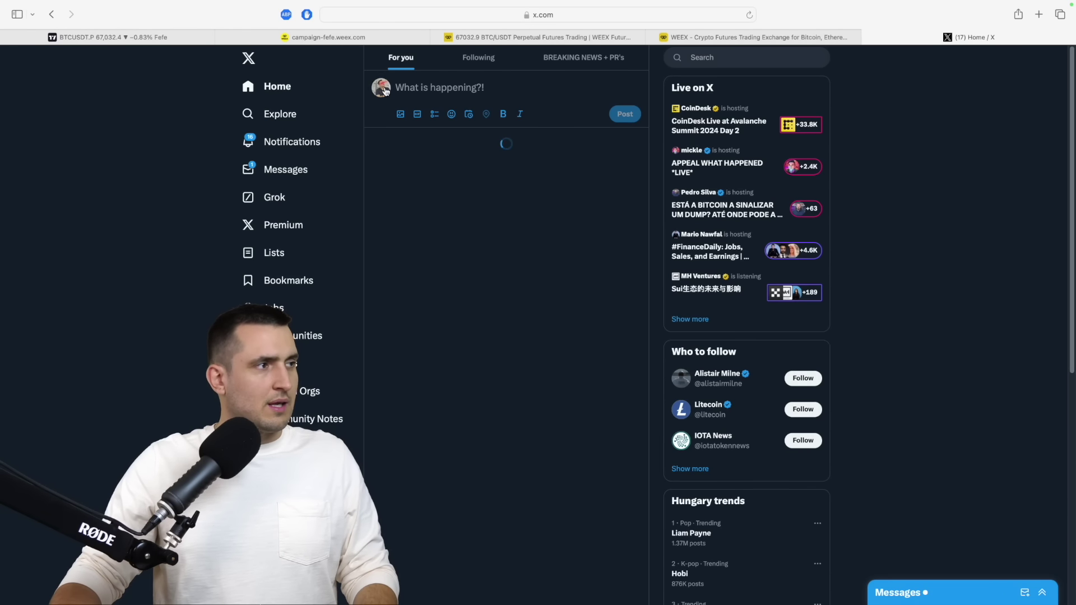
# Switch to X, open the account's own profile and browse through its recent posts.
pyautogui.click(384, 88)
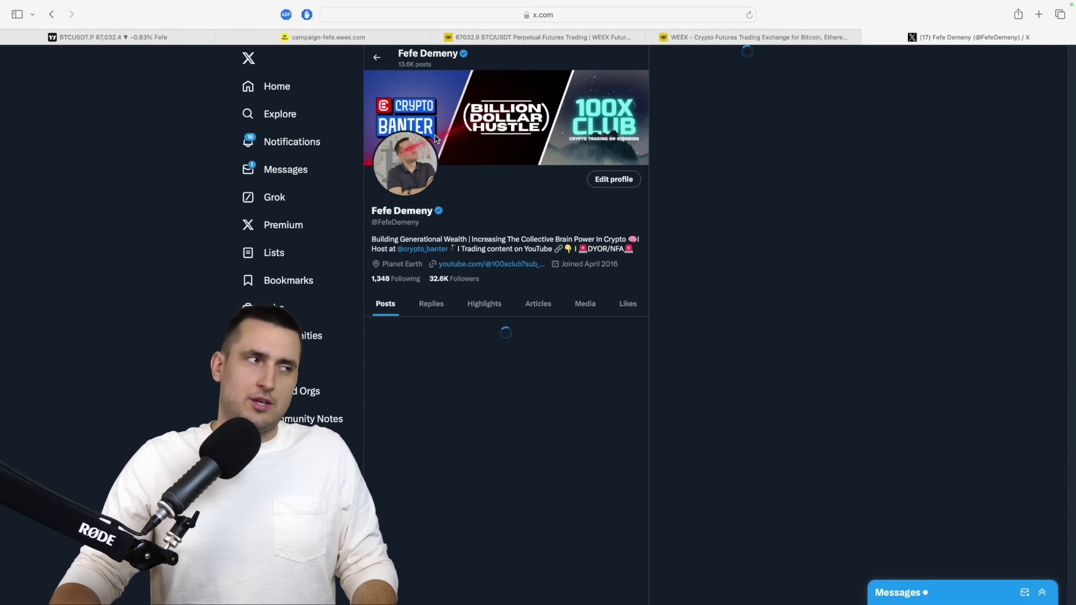
pyautogui.scroll(-4, 627, 300)
pyautogui.scroll(-6, 627, 300)
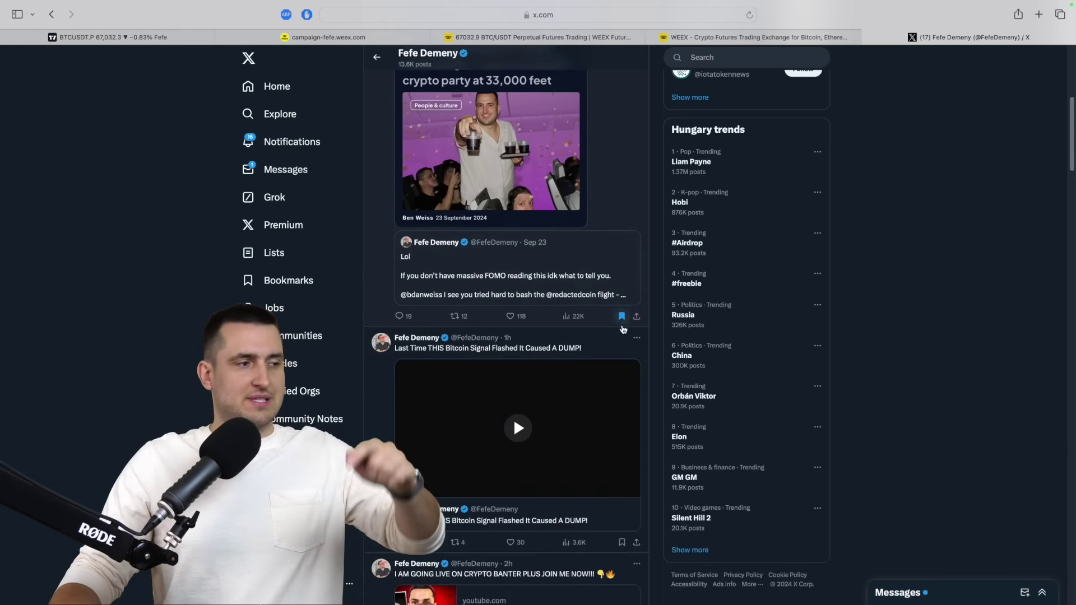
pyautogui.scroll(-8, 623, 332)
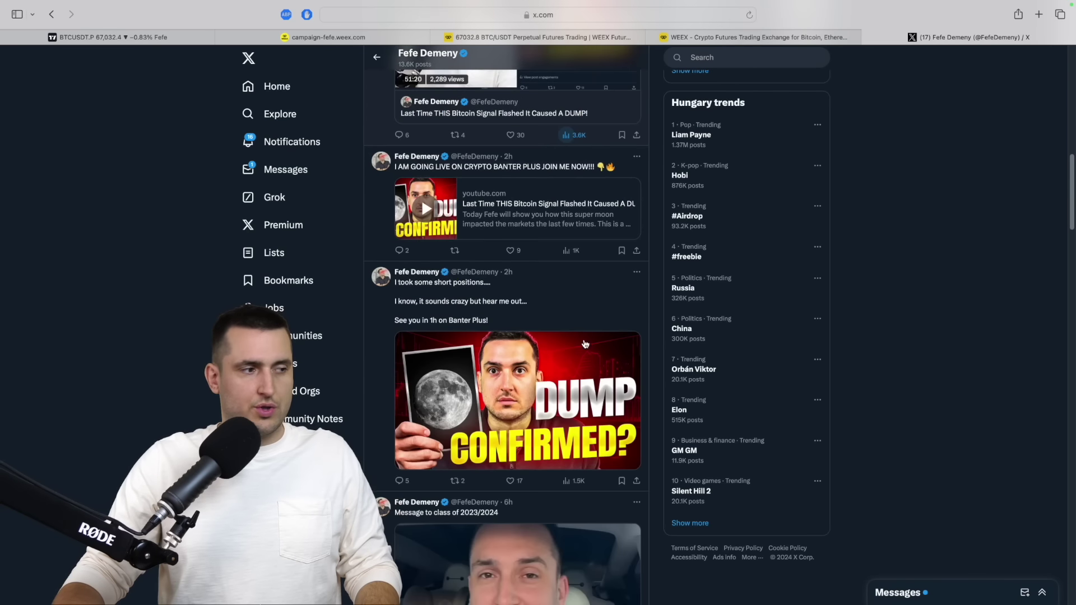